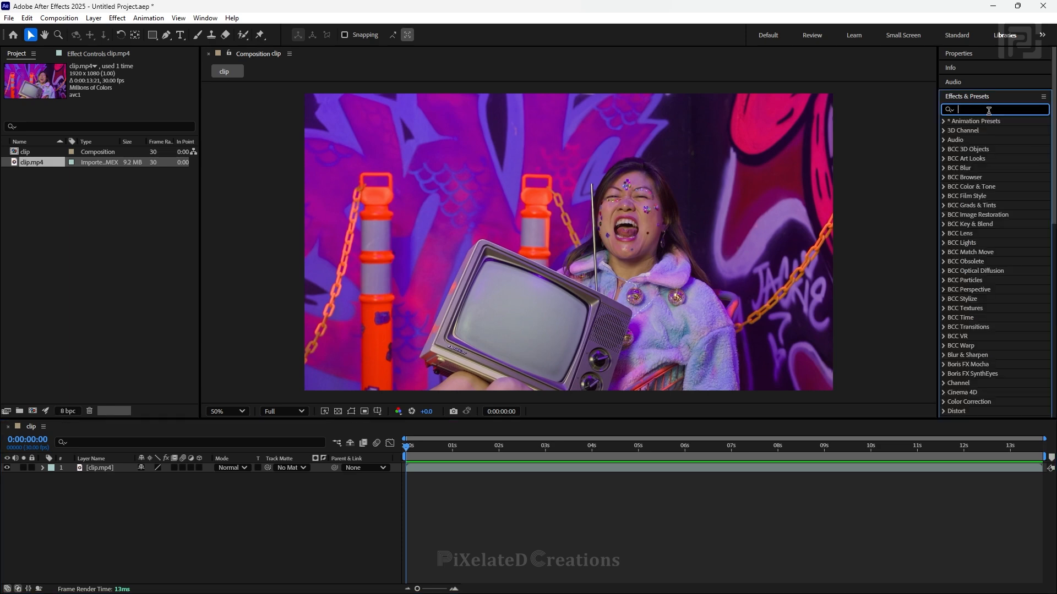
# - Find the Mocha Pro effect, apply it to the clip.mp4 footage, and launch the Mocha plugin
pyautogui.write('mocha')
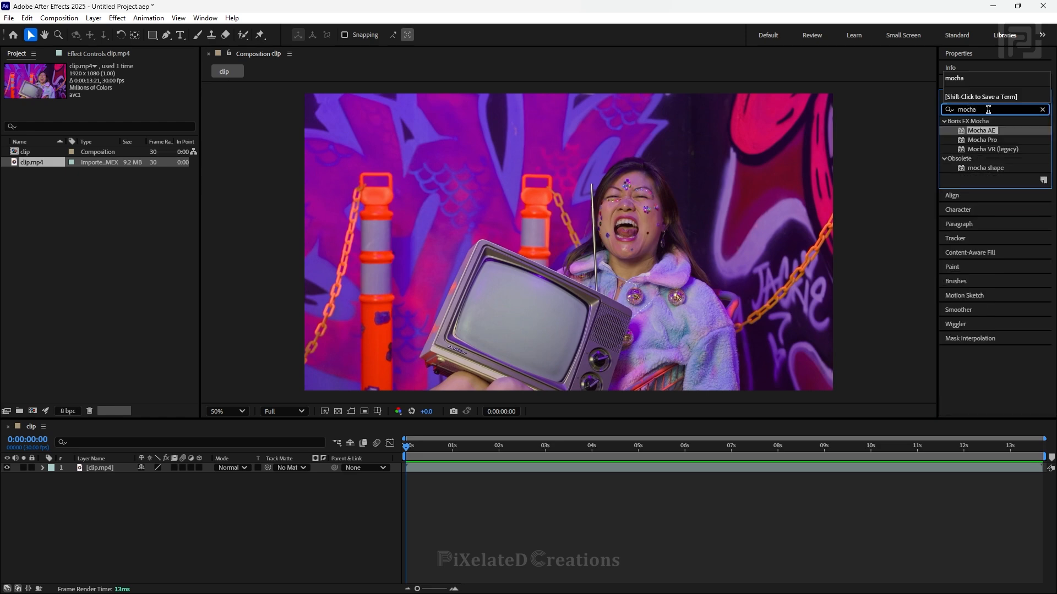
pyautogui.click(989, 141)
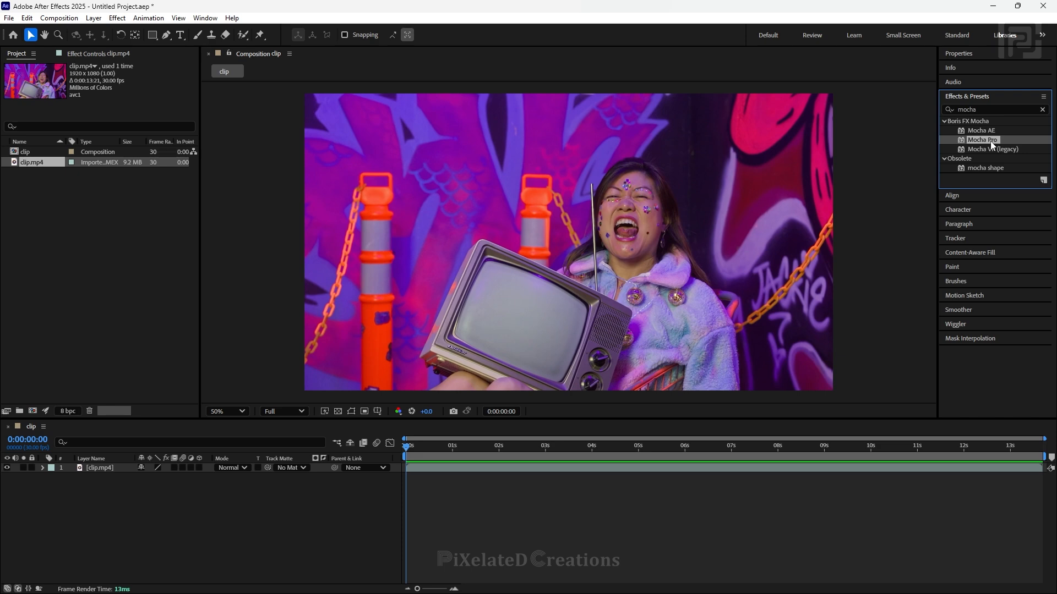
pyautogui.click(988, 130)
pyautogui.moveTo(993, 140); pyautogui.dragTo(825, 158)
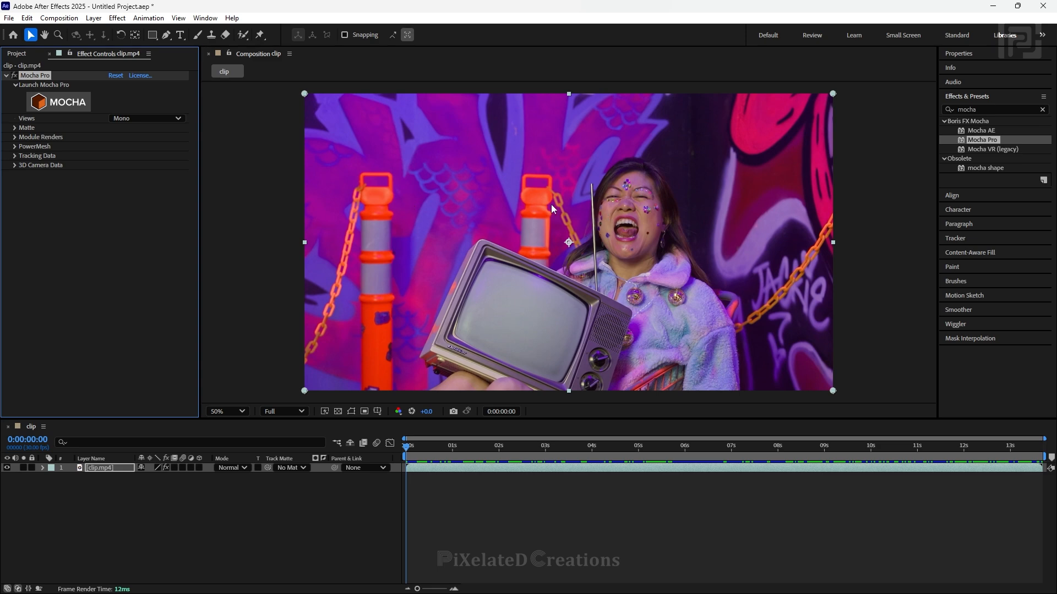
pyautogui.click(68, 108)
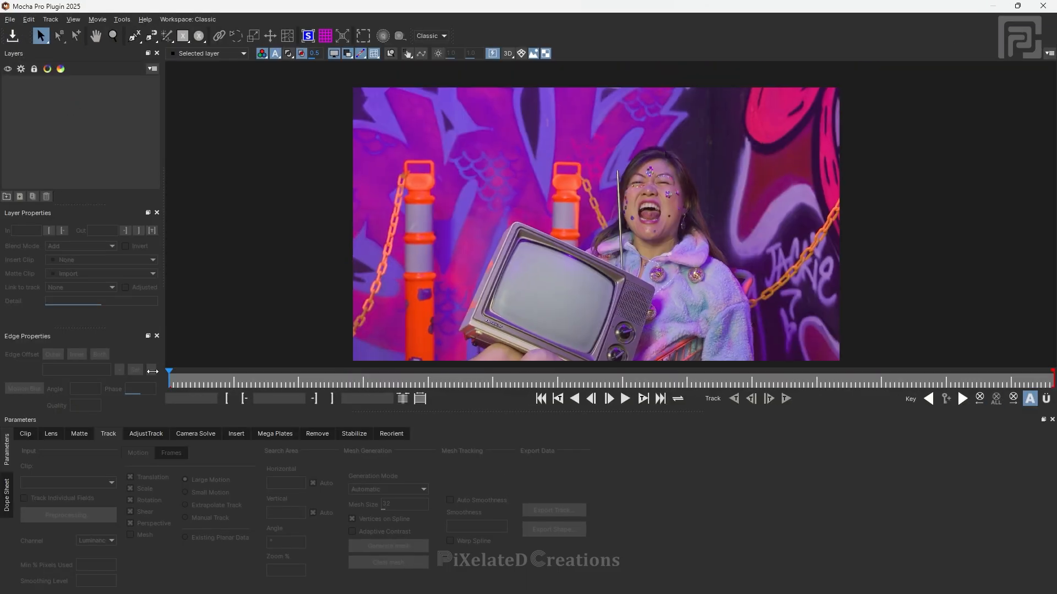
# - On the first frame, start an X-spline around the TV's front frame with points at its lower-left and upper-left corners
pyautogui.moveTo(170, 380); pyautogui.dragTo(125, 374)
pyautogui.scroll(4, 621, 172)
pyautogui.scroll(2, 620, 173)
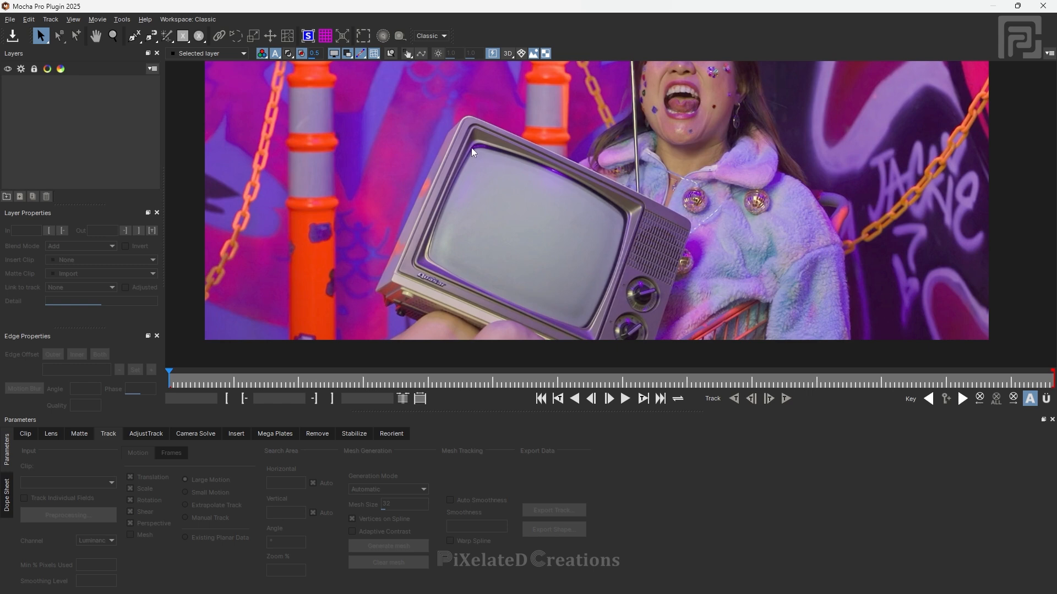
pyautogui.click(135, 37)
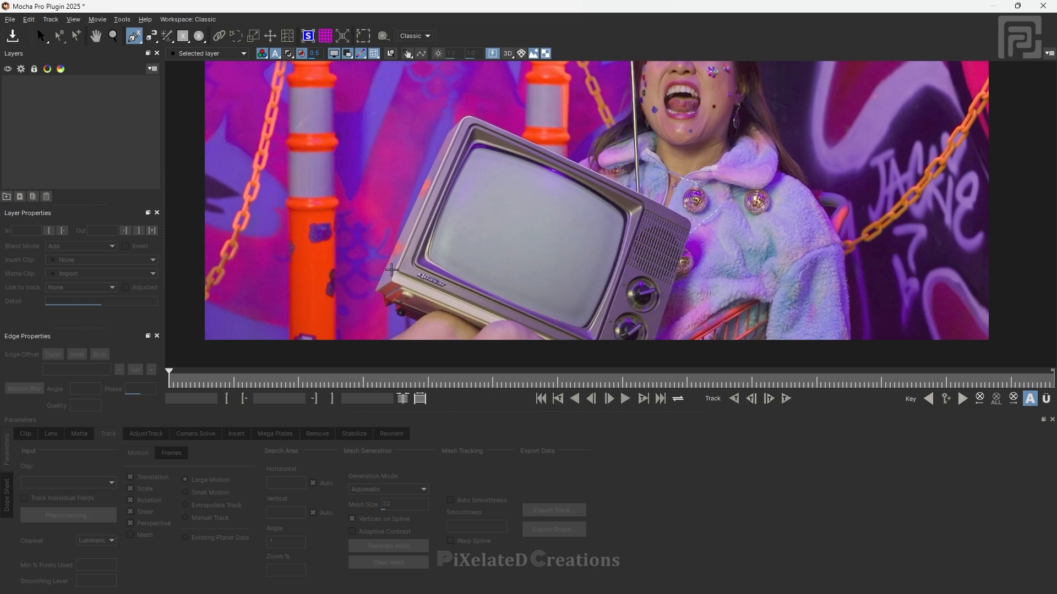
pyautogui.scroll(2, 392, 269)
pyautogui.scroll(2, 421, 270)
pyautogui.press('x')
pyautogui.moveTo(560, 205)
pyautogui.mouseDown()
pyautogui.moveTo(477, 296)
pyautogui.moveTo(544, 193)
pyautogui.mouseUp()
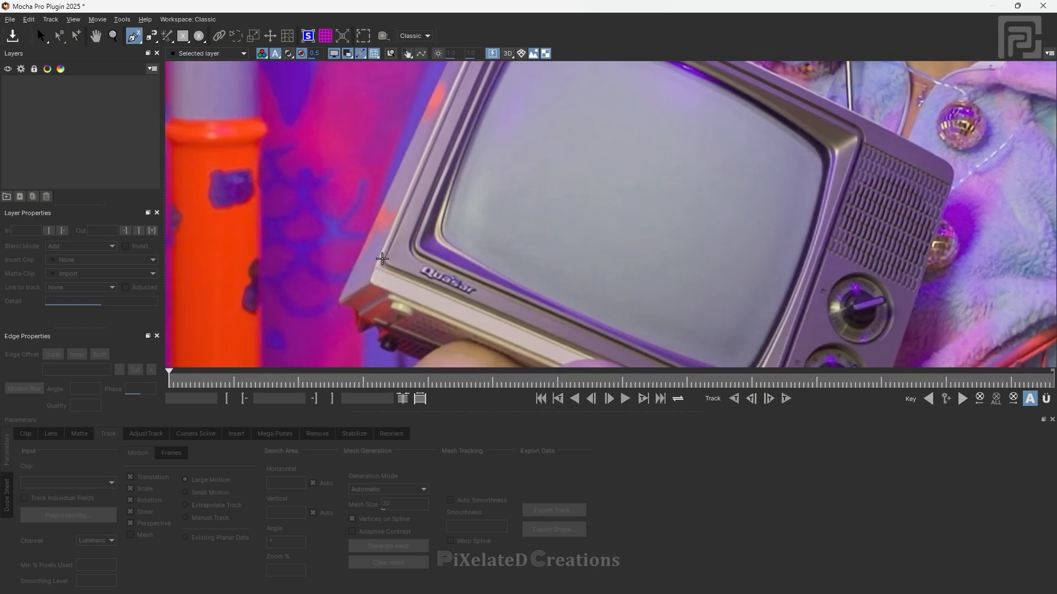
pyautogui.click(382, 259)
pyautogui.press('x')
pyautogui.moveTo(500, 128); pyautogui.dragTo(423, 293)
pyautogui.scroll(2, 441, 149)
pyautogui.scroll(1, 441, 150)
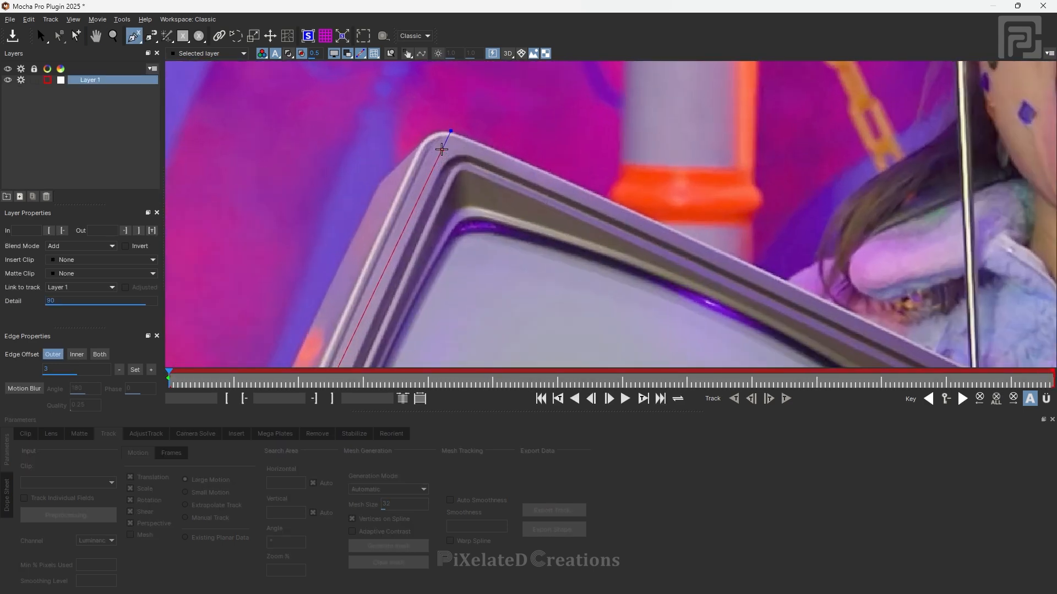
pyautogui.click(438, 117)
# - Add spline points at the TV frame's upper-right corner beside the speaker grille and its lower-right corner, and close the shape
pyautogui.press('x')
pyautogui.moveTo(952, 357); pyautogui.dragTo(515, 157)
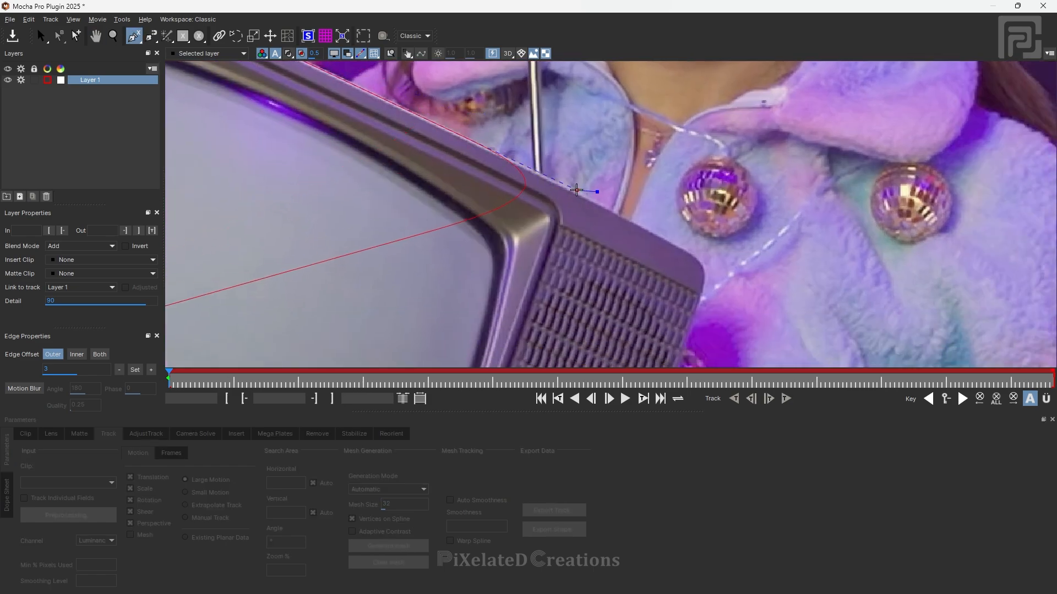
pyautogui.click(575, 190)
pyautogui.press('x')
pyautogui.moveTo(495, 355); pyautogui.dragTo(600, 71)
pyautogui.click(505, 323)
pyautogui.rightClick(505, 323)
# - Fine-tune the spline's corner points so the outline follows the edges of the TV's front frame
pyautogui.press('x')
pyautogui.moveTo(308, 143); pyautogui.dragTo(705, 311)
pyautogui.moveTo(270, 211); pyautogui.dragTo(264, 212)
pyautogui.press('x')
pyautogui.moveTo(441, 75); pyautogui.dragTo(341, 363)
pyautogui.moveTo(391, 94); pyautogui.dragTo(388, 87)
pyautogui.press('x')
pyautogui.moveTo(974, 361); pyautogui.dragTo(680, 176)
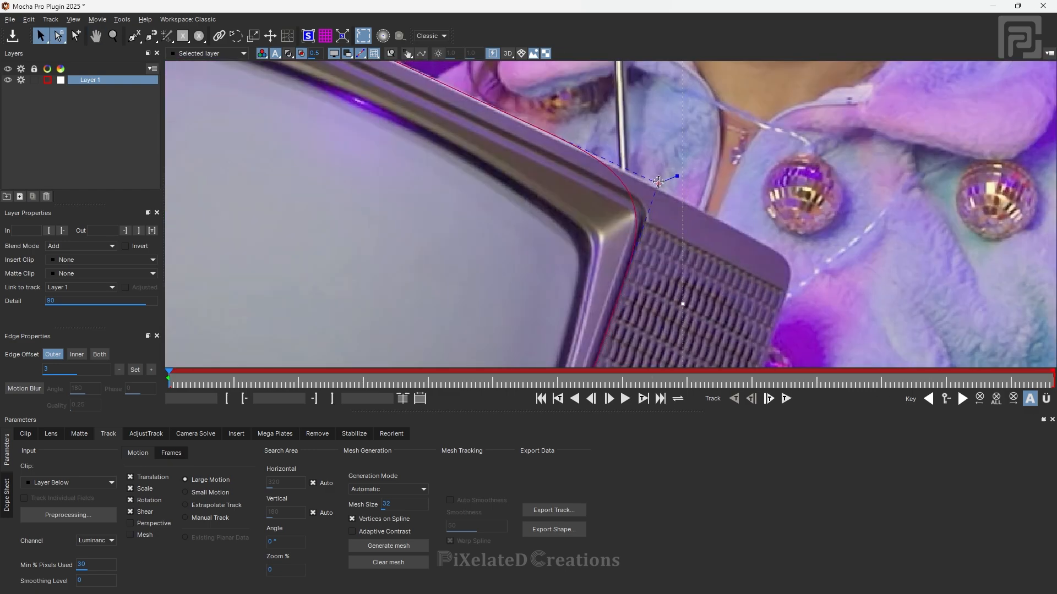
pyautogui.scroll(-5, 512, 220)
pyautogui.scroll(5, 513, 317)
pyautogui.press('x')
pyautogui.moveTo(481, 277); pyautogui.dragTo(614, 302)
pyautogui.scroll(-5, 471, 270)
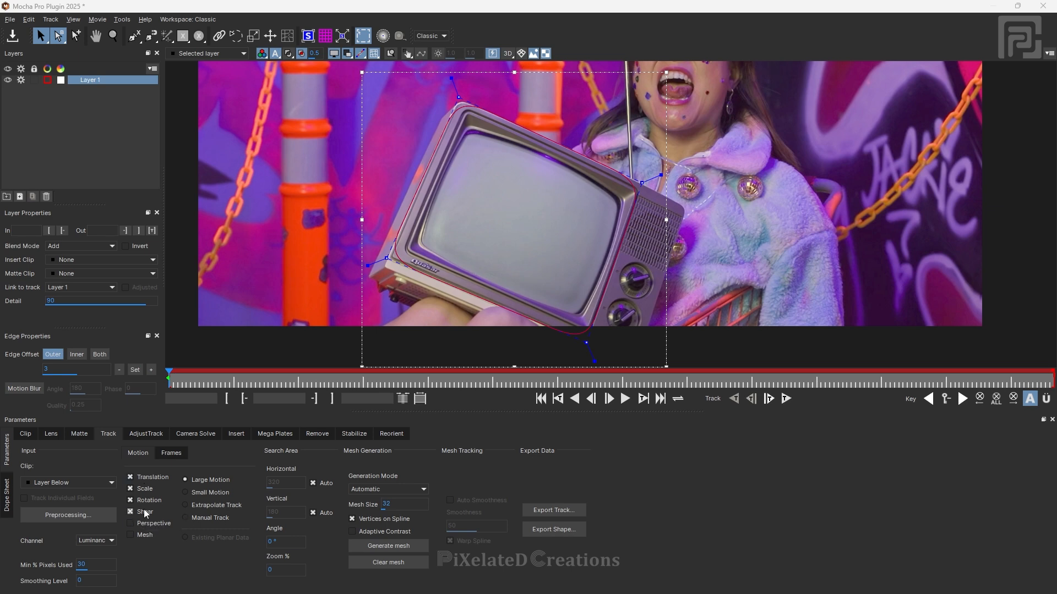
# - Add Perspective to the tracked motion and track the TV frame layer forwards through the clip
pyautogui.click(145, 525)
pyautogui.click(789, 401)
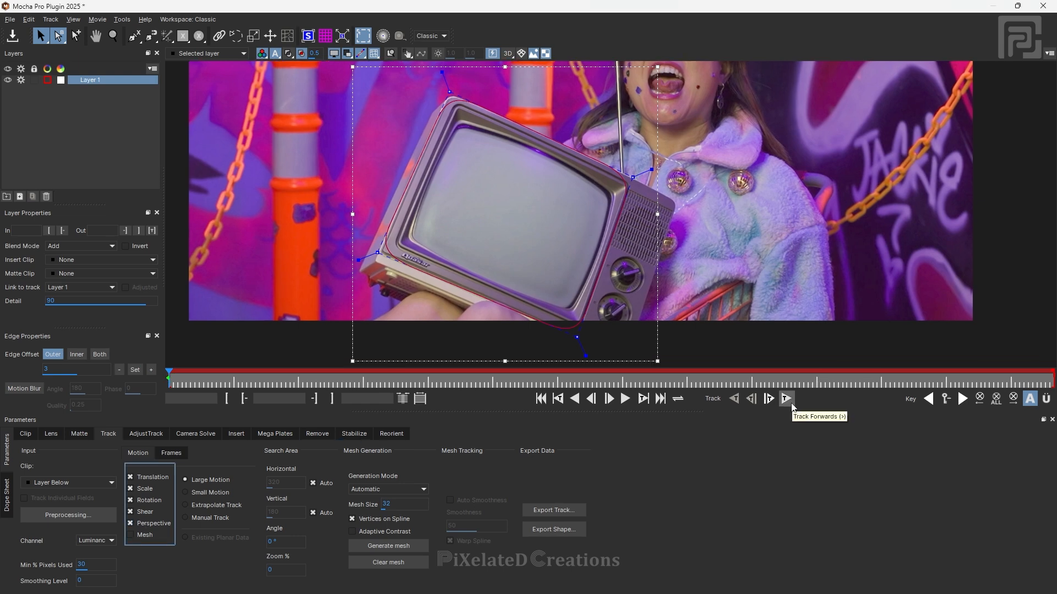
pyautogui.click(788, 400)
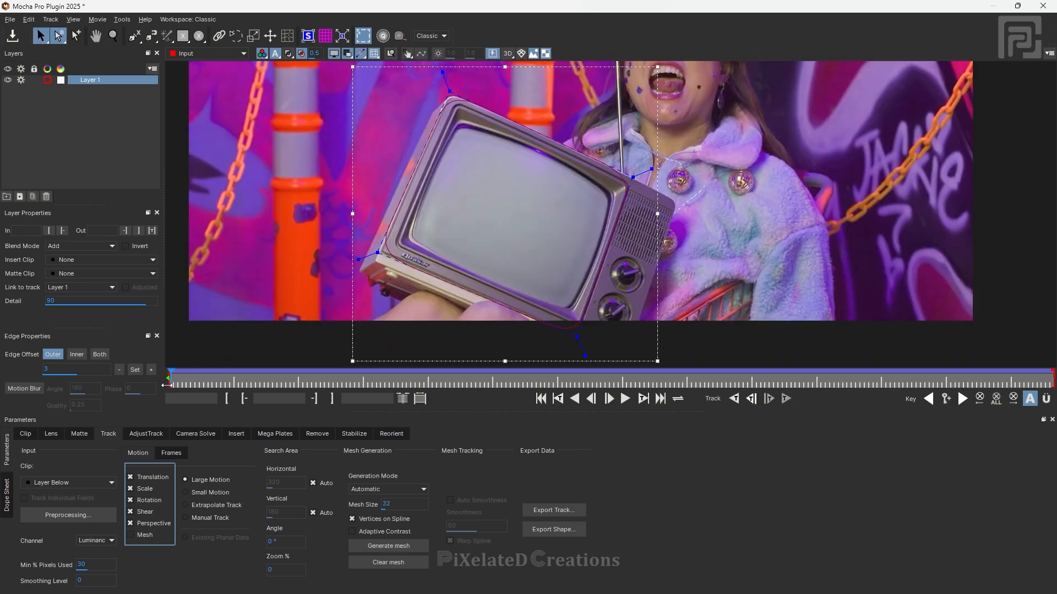
pyautogui.click(787, 399)
# - Review the track by scrubbing and playing the clip in the Big Picture workspace, checking the spline against the TV frame
pyautogui.moveTo(171, 376); pyautogui.dragTo(752, 407)
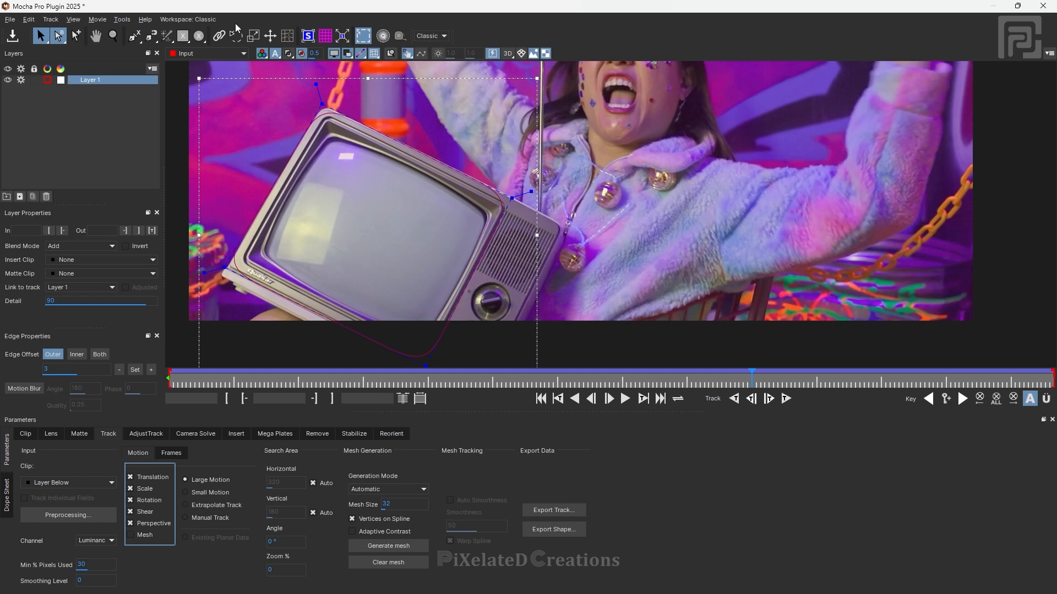
pyautogui.click(202, 20)
pyautogui.click(197, 68)
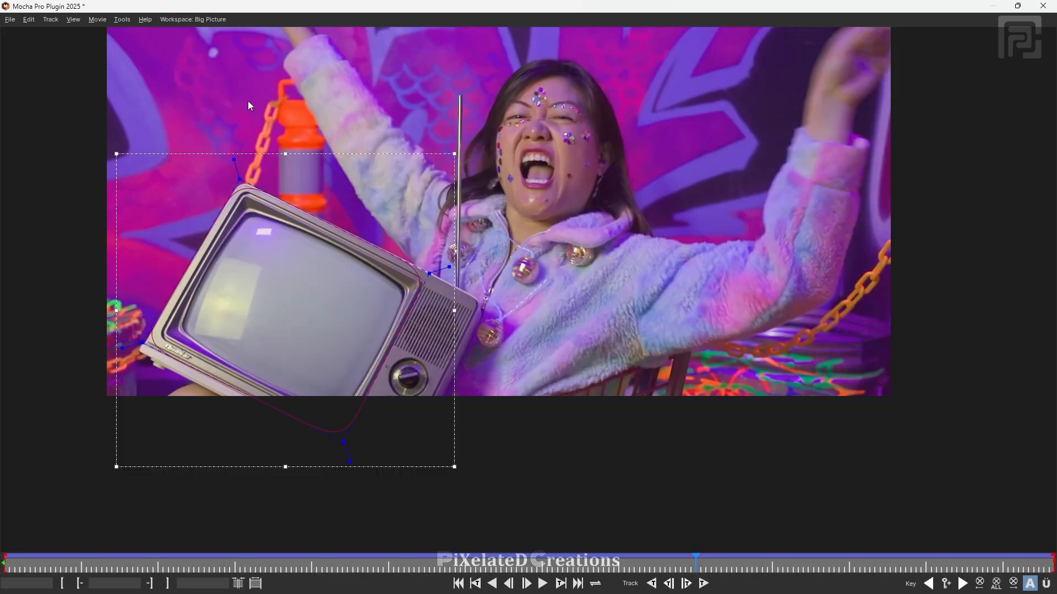
pyautogui.scroll(3, 409, 316)
pyautogui.moveTo(306, 318); pyautogui.dragTo(472, 339)
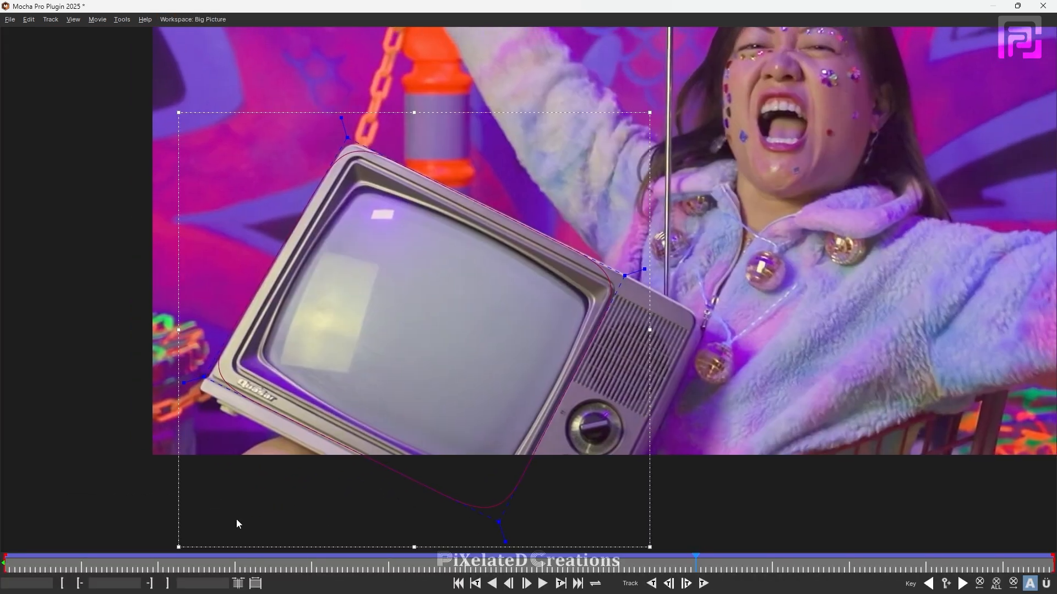
pyautogui.click(30, 569)
pyautogui.press('space')
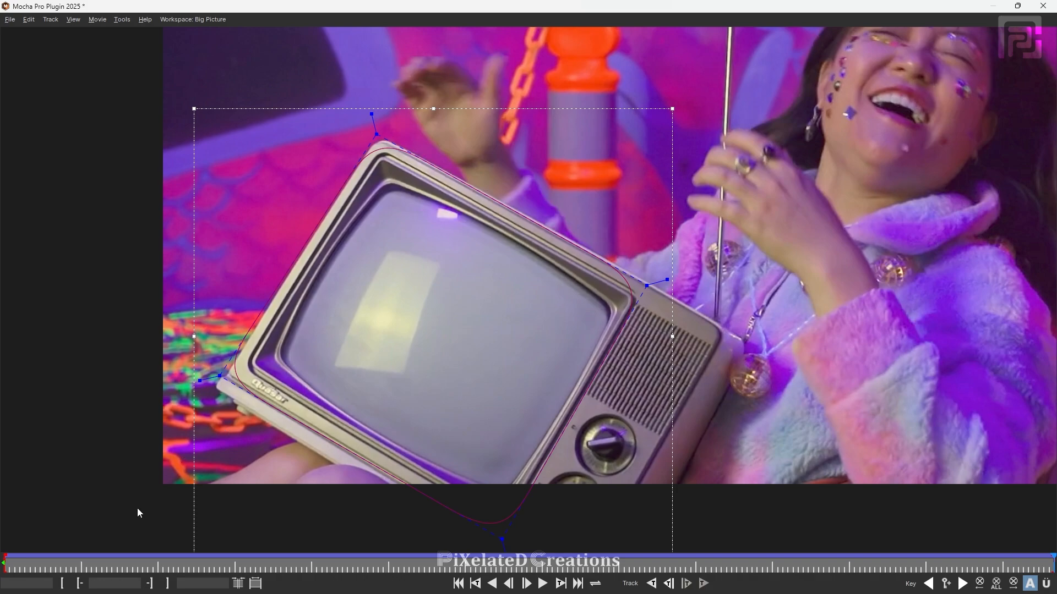
# - On the last frame, realign the drifted spline corner points with the edges of the TV's front frame
pyautogui.moveTo(61, 567); pyautogui.dragTo(1053, 589)
pyautogui.scroll(5, 219, 368)
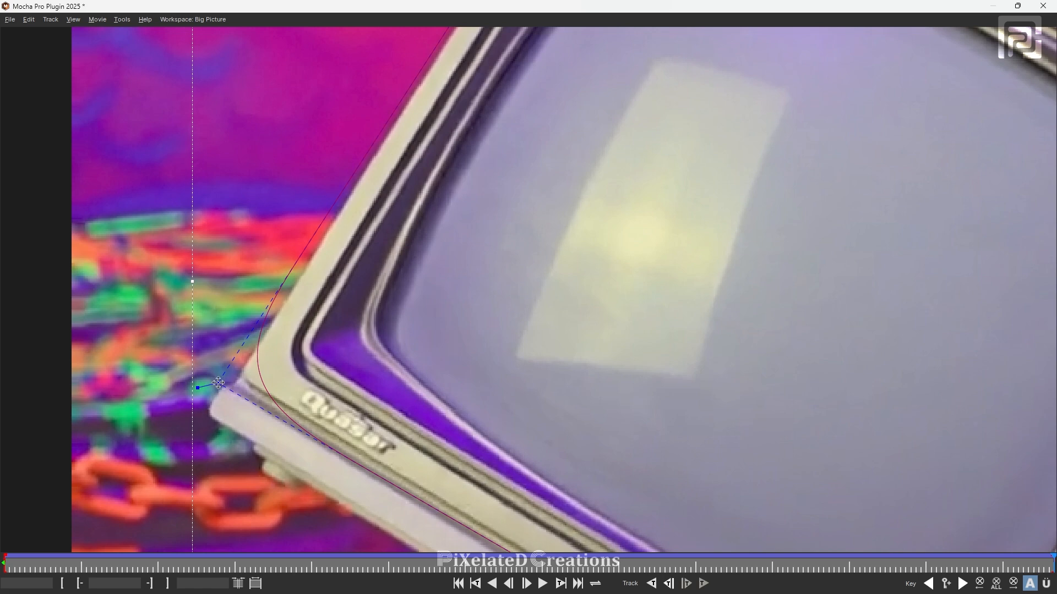
pyautogui.moveTo(219, 383); pyautogui.dragTo(230, 394)
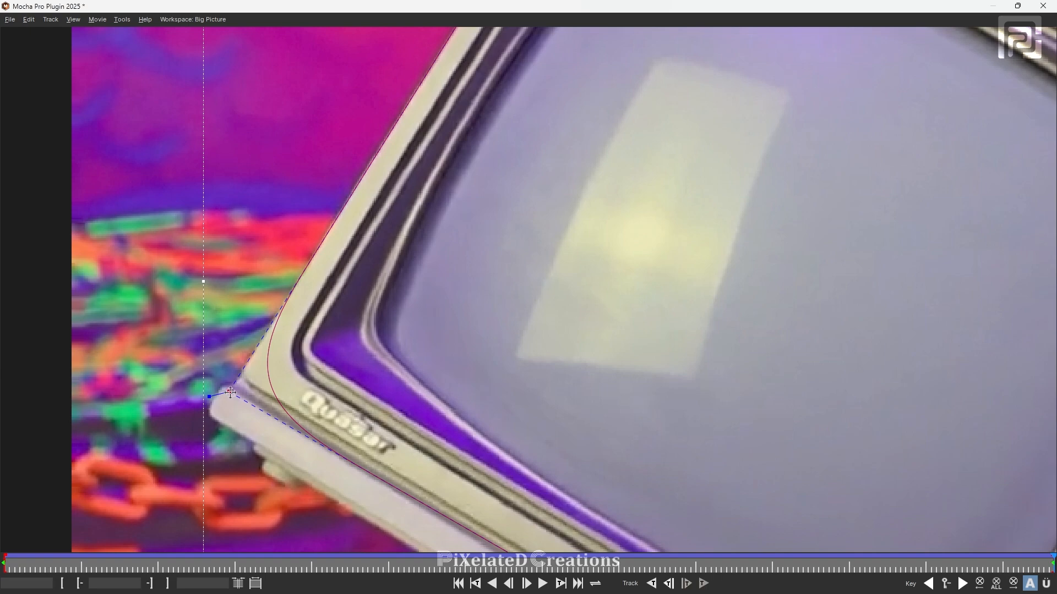
pyautogui.scroll(-8, 657, 444)
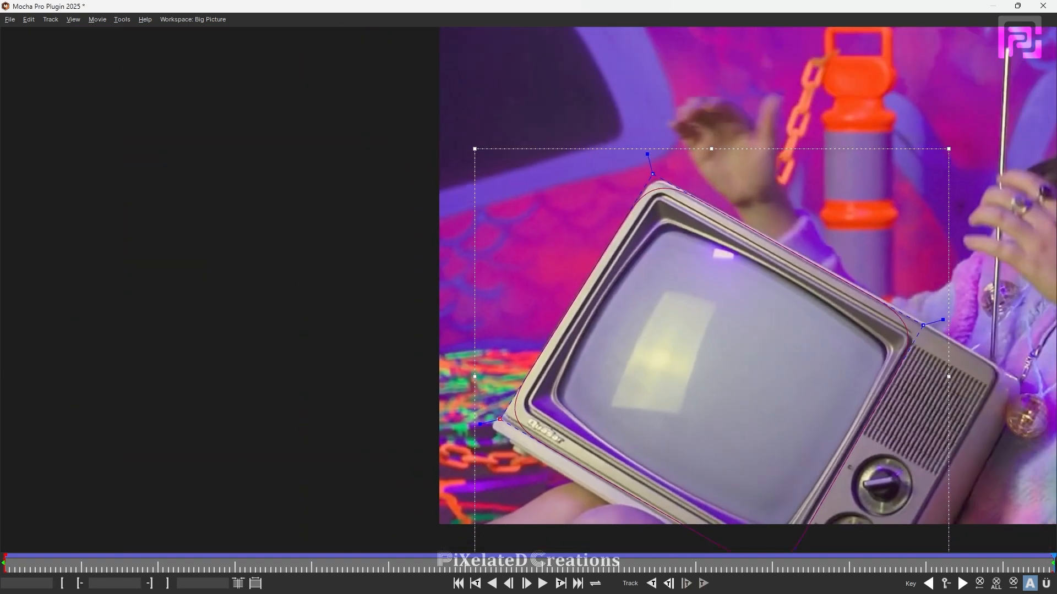
pyautogui.moveTo(776, 439); pyautogui.dragTo(678, 408)
pyautogui.scroll(4, 719, 513)
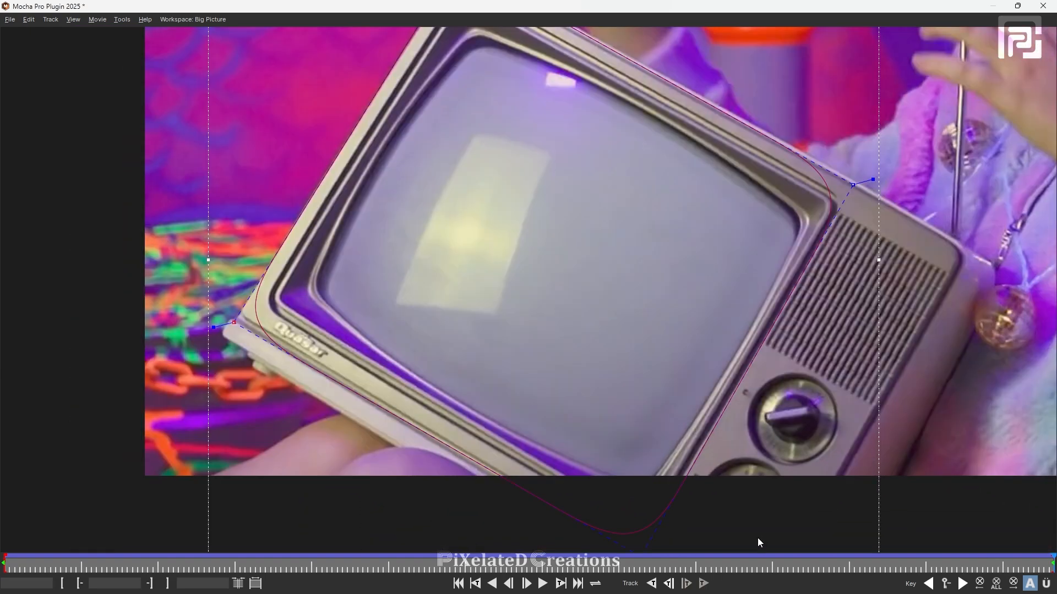
pyautogui.moveTo(757, 537); pyautogui.dragTo(710, 450)
pyautogui.scroll(2, 709, 450)
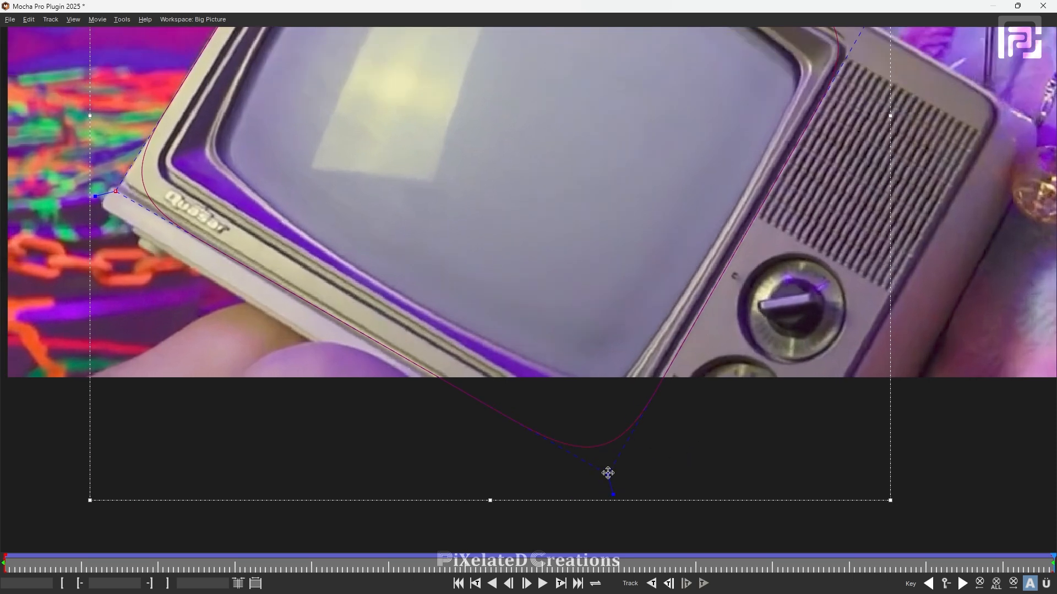
pyautogui.moveTo(609, 473); pyautogui.dragTo(597, 473)
pyautogui.scroll(-3, 620, 511)
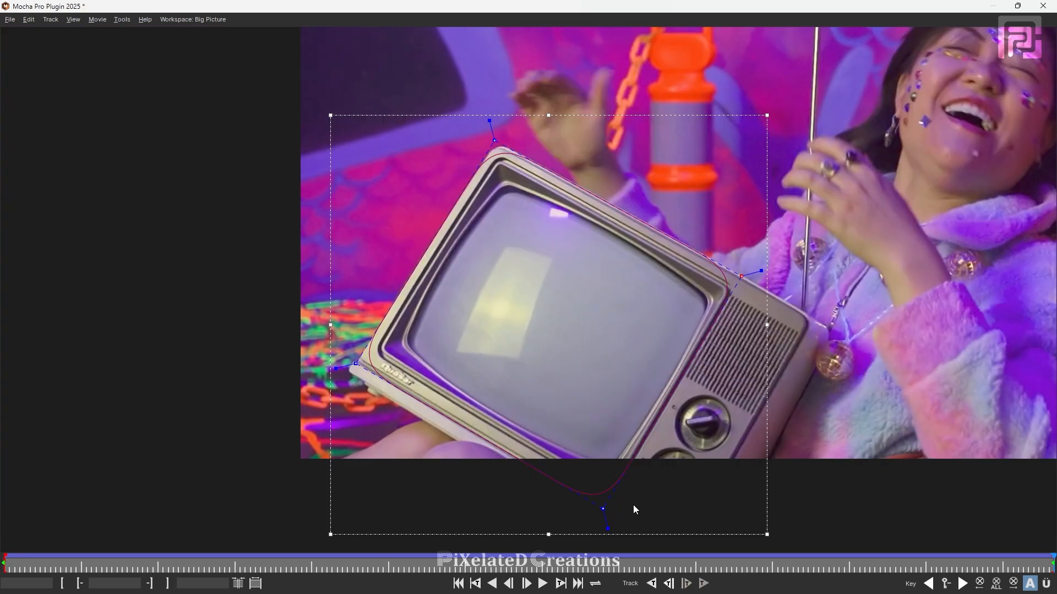
# - Scrub through the corrected track, return to the Classic workspace, and rename Layer 1 as bg tracking
pyautogui.moveTo(106, 561); pyautogui.dragTo(979, 577)
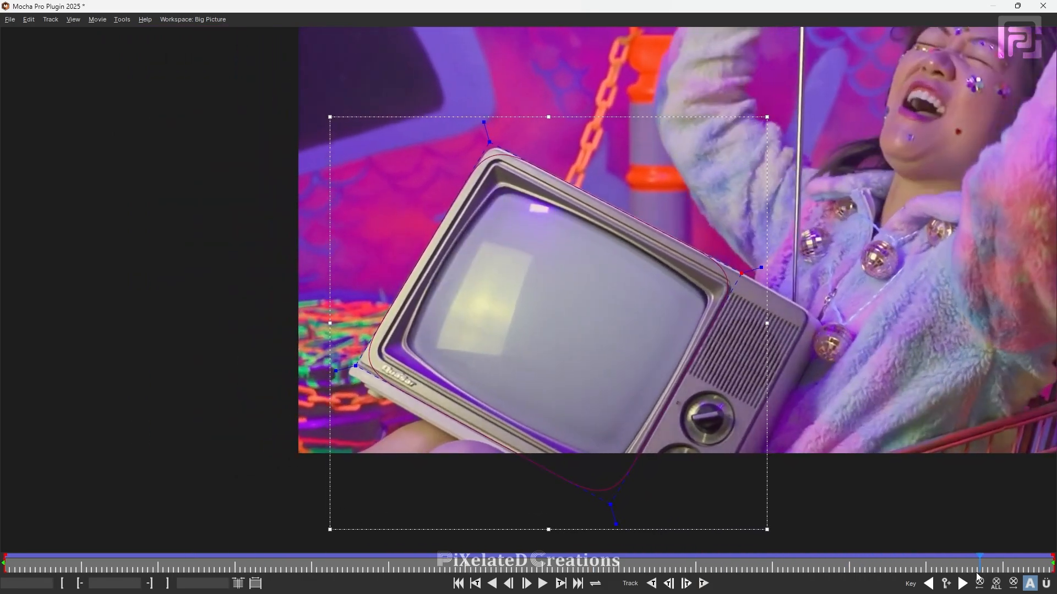
pyautogui.click(190, 19)
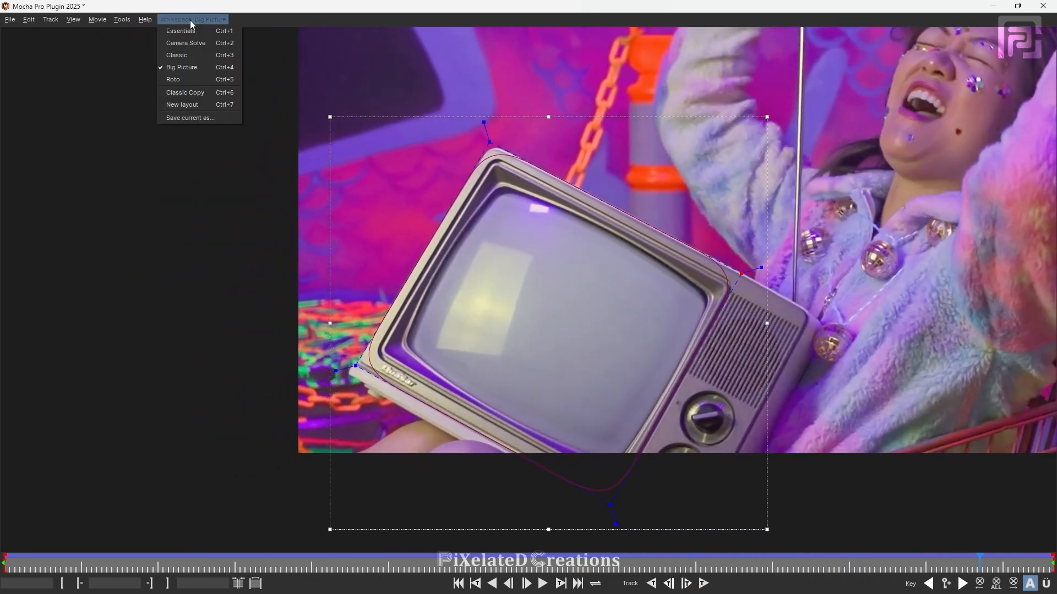
pyautogui.click(204, 56)
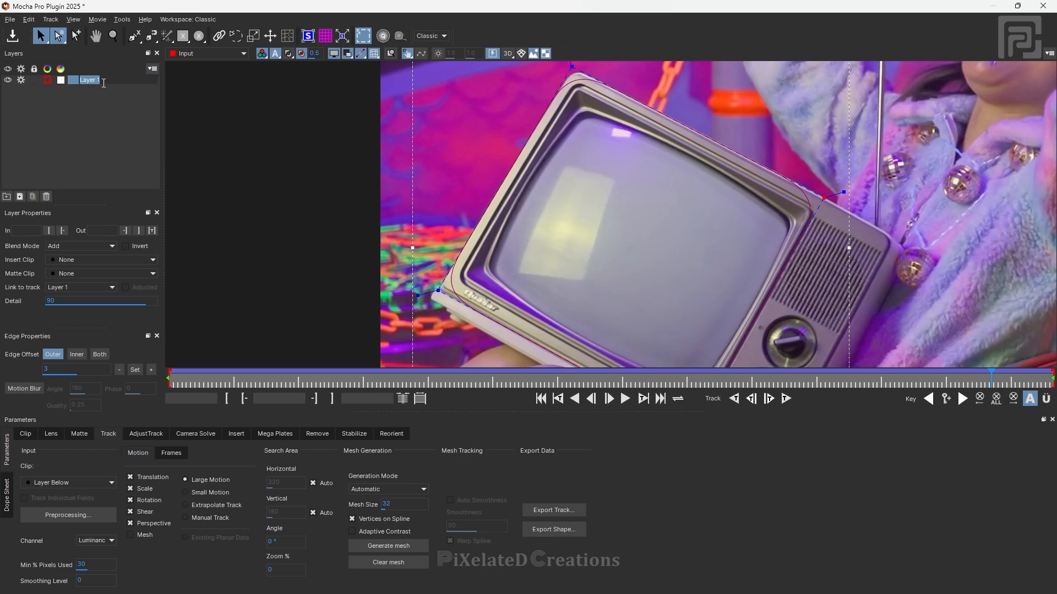
pyautogui.write('bg tracking')
pyautogui.press('Return')
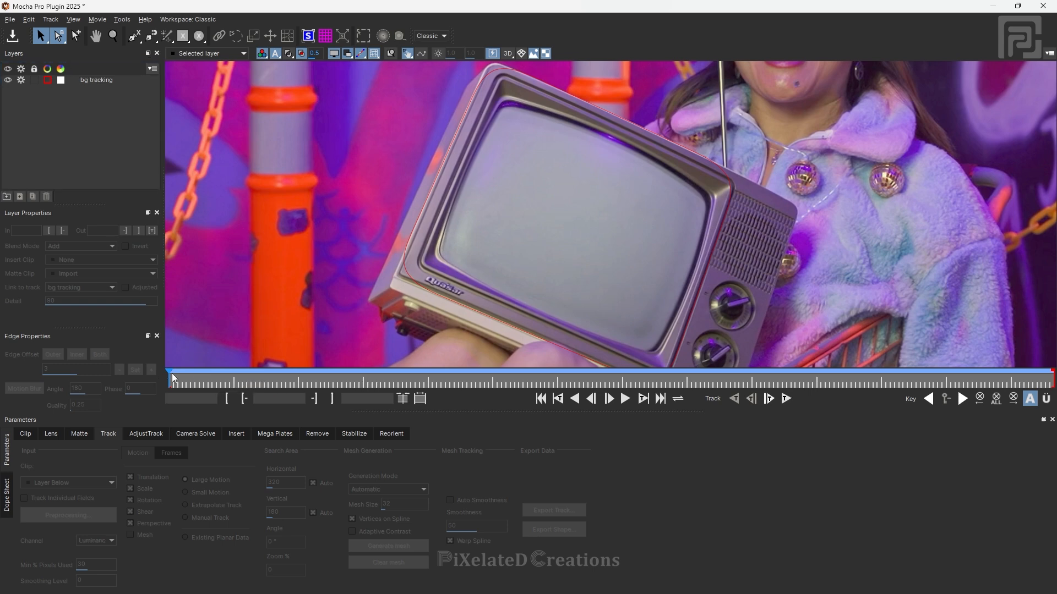
# - On the first frame, begin a second X-spline around the TV screen, covering its left edge, top edge and upper-right corner
pyautogui.click(134, 36)
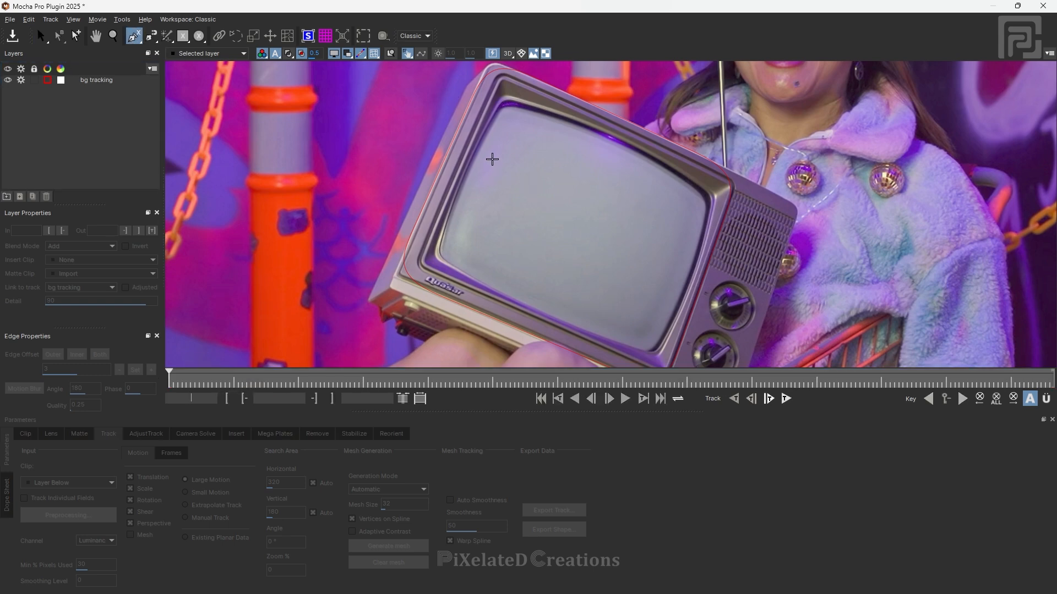
pyautogui.scroll(3, 465, 224)
pyautogui.scroll(3, 465, 224)
pyautogui.click(475, 172)
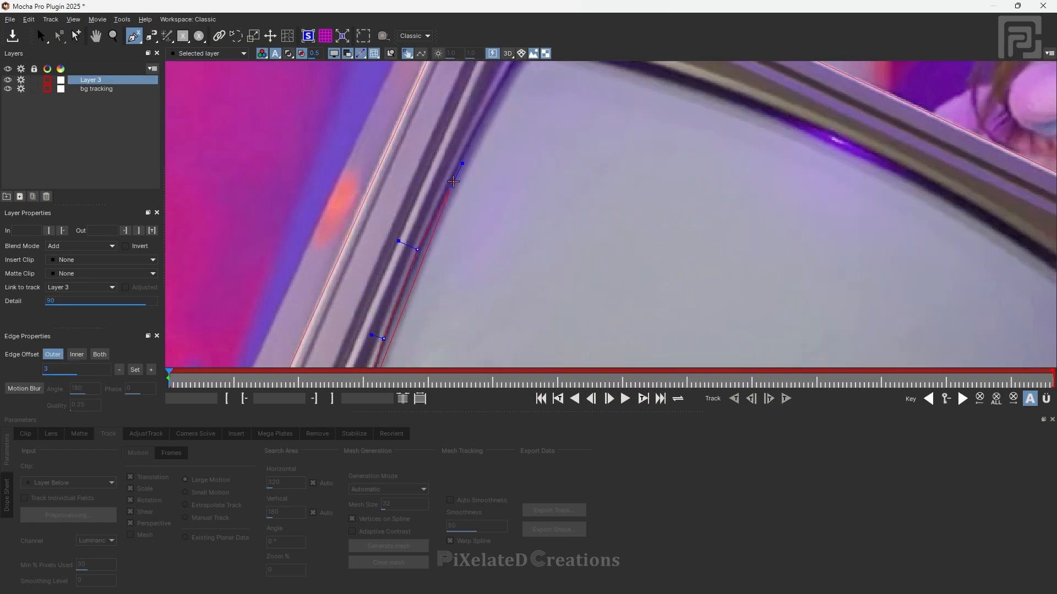
pyautogui.click(513, 172)
pyautogui.click(758, 246)
pyautogui.click(768, 259)
pyautogui.click(778, 274)
pyautogui.click(779, 290)
# - Continue the screen spline down the right edge, around the lower corners and along the bottom edge, and close it
pyautogui.click(702, 154)
pyautogui.click(637, 259)
pyautogui.click(604, 266)
pyautogui.click(358, 183)
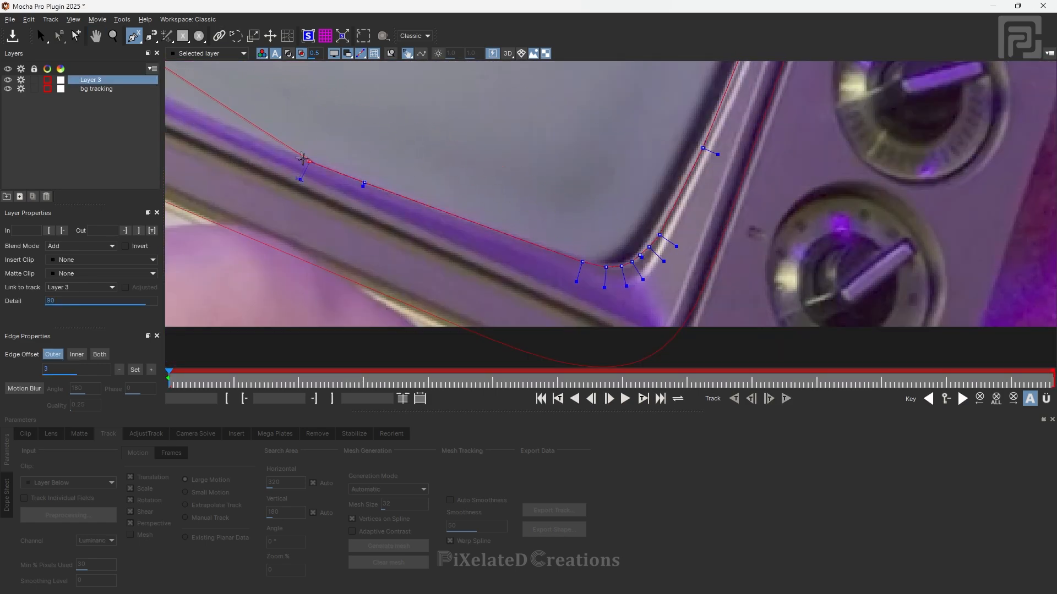
pyautogui.click(511, 196)
pyautogui.click(489, 142)
pyautogui.rightClick(497, 116)
pyautogui.moveTo(490, 158); pyautogui.dragTo(487, 157)
pyautogui.scroll(-8, 428, 167)
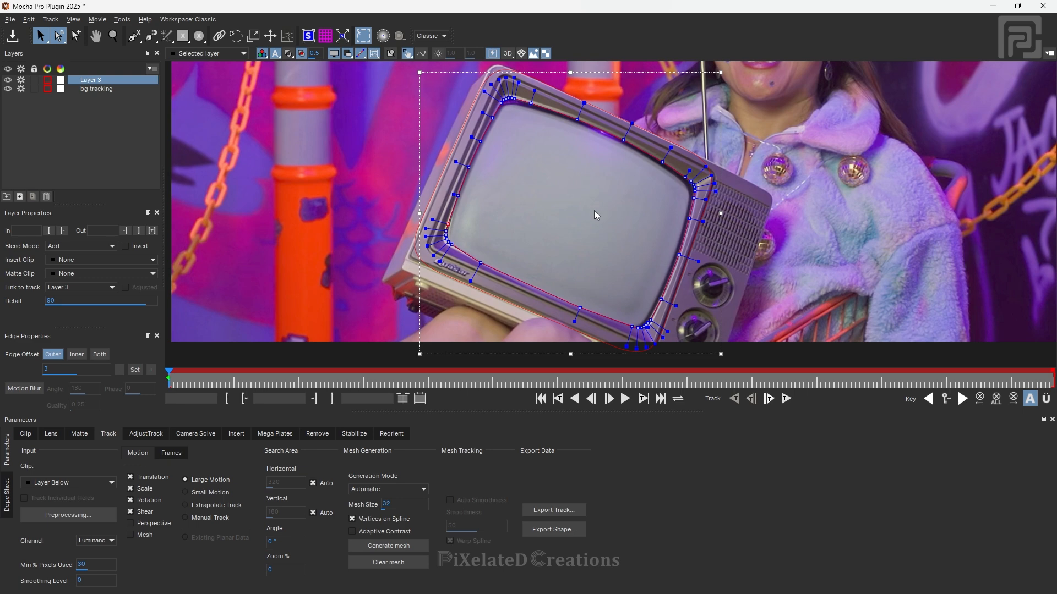
# - Tighten the screen spline's curve handles and nudge its top-edge point onto the glass border
pyautogui.scroll(5, 585, 97)
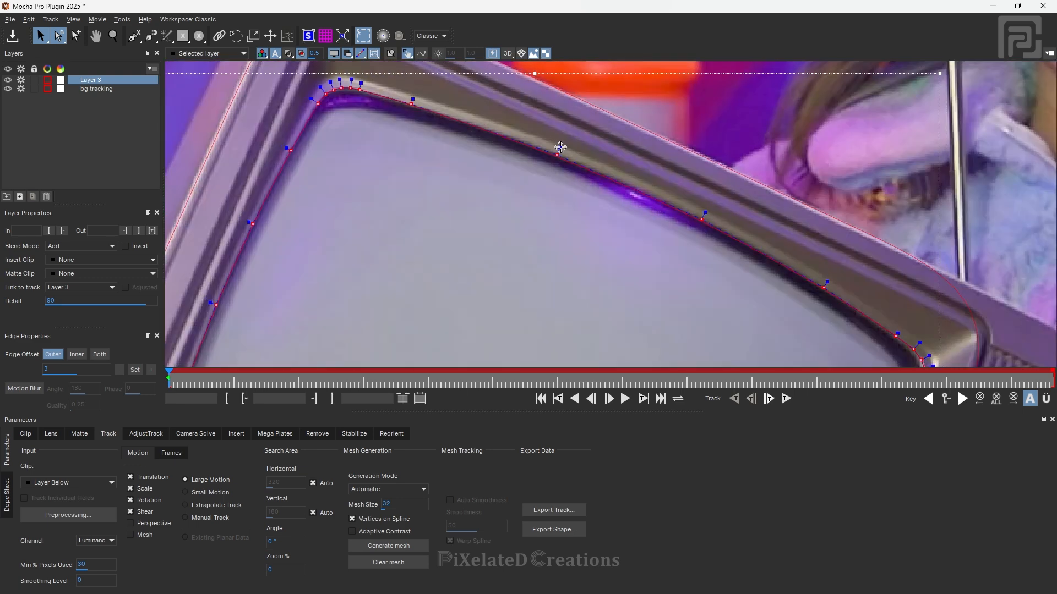
pyautogui.moveTo(572, 137); pyautogui.dragTo(569, 150)
pyautogui.scroll(-4, 667, 276)
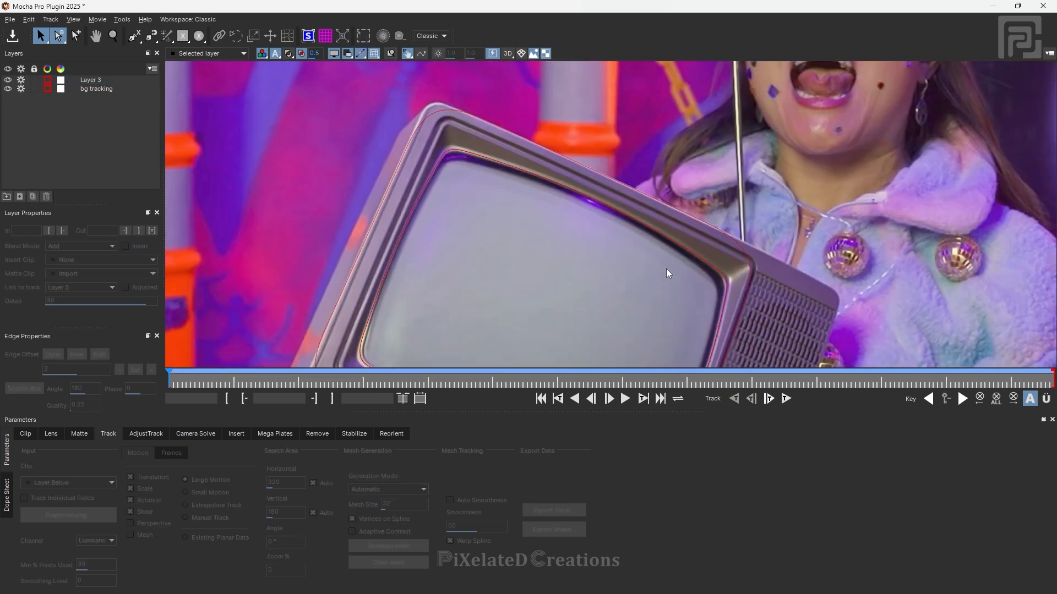
# - Nudge the screen spline's upper-right corner points together so they sit on the glass border
pyautogui.scroll(4, 708, 299)
pyautogui.scroll(1, 708, 299)
pyautogui.click(737, 258)
pyautogui.scroll(3, 803, 300)
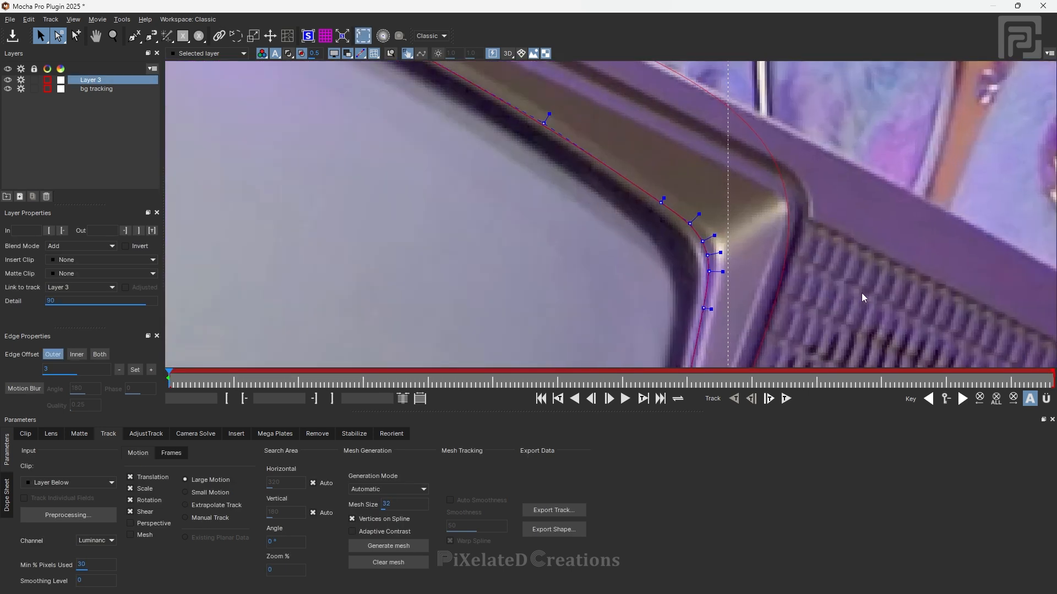
pyautogui.moveTo(862, 296); pyautogui.dragTo(836, 281)
pyautogui.moveTo(578, 113); pyautogui.dragTo(718, 329)
pyautogui.moveTo(678, 225); pyautogui.dragTo(672, 228)
pyautogui.click(517, 109)
pyautogui.press('x')
pyautogui.moveTo(407, 185); pyautogui.dragTo(613, 274)
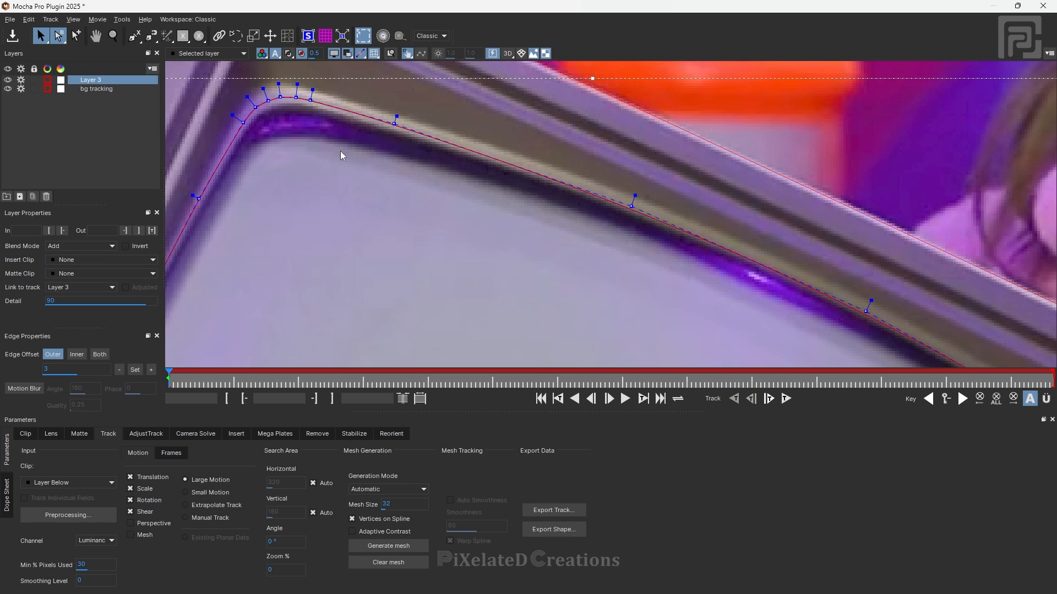
# - Shift the screen spline's upper-left corner points and the adjacent top-edge point slightly down onto the glass border
pyautogui.moveTo(354, 165); pyautogui.dragTo(441, 240)
pyautogui.moveTo(276, 111); pyautogui.dragTo(462, 241)
pyautogui.moveTo(398, 175); pyautogui.dragTo(397, 180)
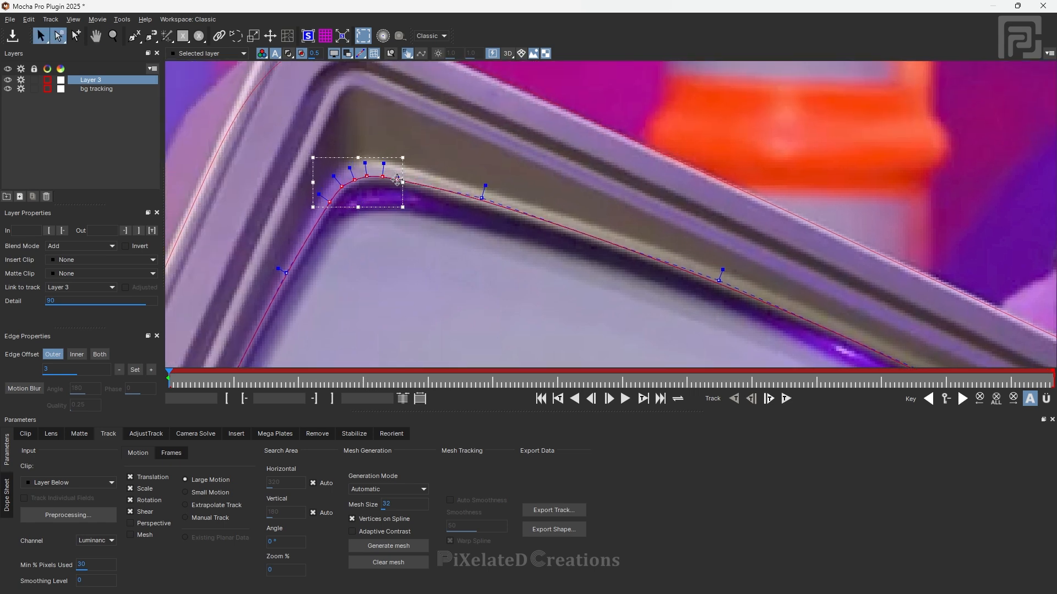
pyautogui.moveTo(481, 198); pyautogui.dragTo(481, 204)
pyautogui.scroll(-4, 417, 265)
# - Work down the screen spline's left edge and lower-left corner, and nudge the bottom-edge point onto the glass border
pyautogui.moveTo(415, 271); pyautogui.dragTo(570, 91)
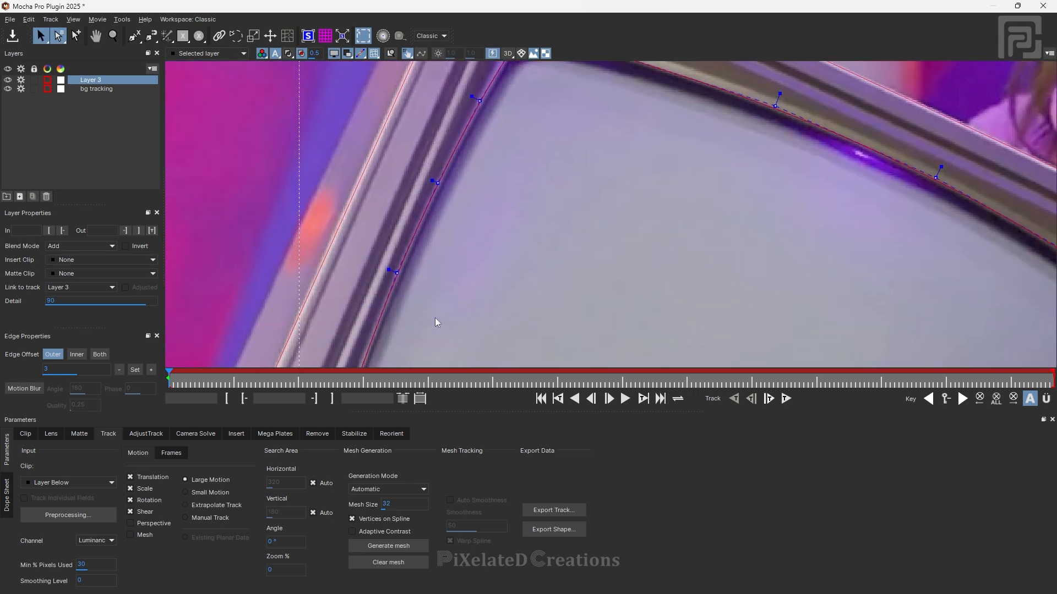
pyautogui.moveTo(446, 307); pyautogui.dragTo(523, 120)
pyautogui.moveTo(502, 271); pyautogui.dragTo(516, 145)
pyautogui.moveTo(368, 132); pyautogui.dragTo(447, 245)
pyautogui.moveTo(903, 358); pyautogui.dragTo(646, 288)
pyautogui.moveTo(388, 239); pyautogui.dragTo(505, 334)
pyautogui.moveTo(637, 346); pyautogui.dragTo(637, 352)
# - Move the screen spline's lower-right corner points and the right-edge point above them onto the glass border
pyautogui.moveTo(792, 336); pyautogui.dragTo(510, 209)
pyautogui.moveTo(521, 259); pyautogui.dragTo(620, 314)
pyautogui.moveTo(579, 288); pyautogui.dragTo(573, 288)
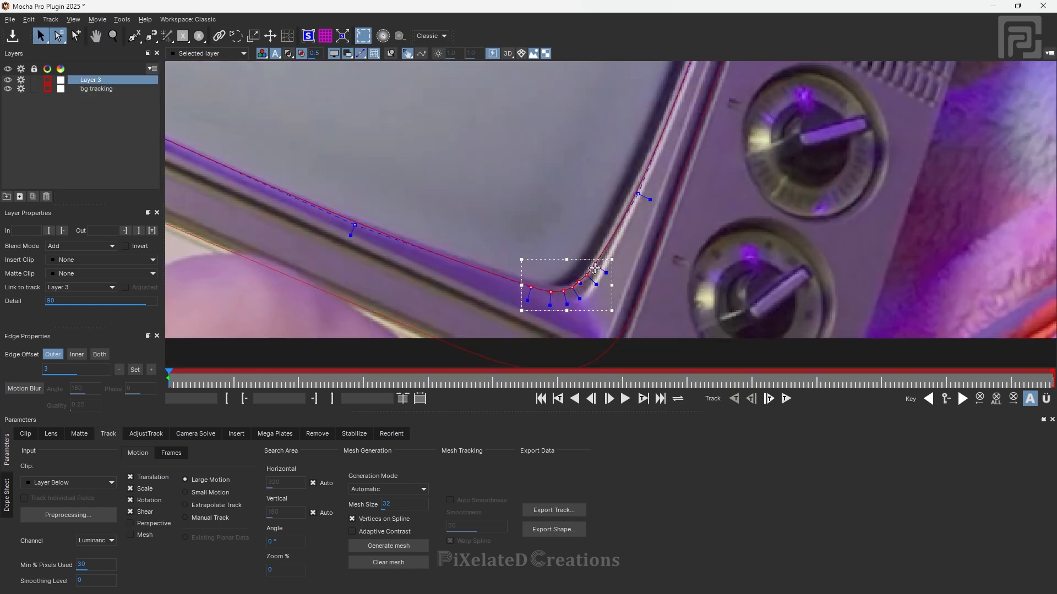
pyautogui.moveTo(638, 194); pyautogui.dragTo(636, 197)
# - Fine-tune the screen spline's points along the upper right edge and at the upper-right corner
pyautogui.moveTo(697, 127); pyautogui.dragTo(656, 272)
pyautogui.moveTo(662, 190); pyautogui.dragTo(660, 192)
pyautogui.moveTo(673, 182)
pyautogui.mouseDown()
pyautogui.moveTo(642, 309)
pyautogui.moveTo(663, 193)
pyautogui.mouseUp()
pyautogui.scroll(-4, 635, 180)
pyautogui.moveTo(523, 153); pyautogui.dragTo(568, 197)
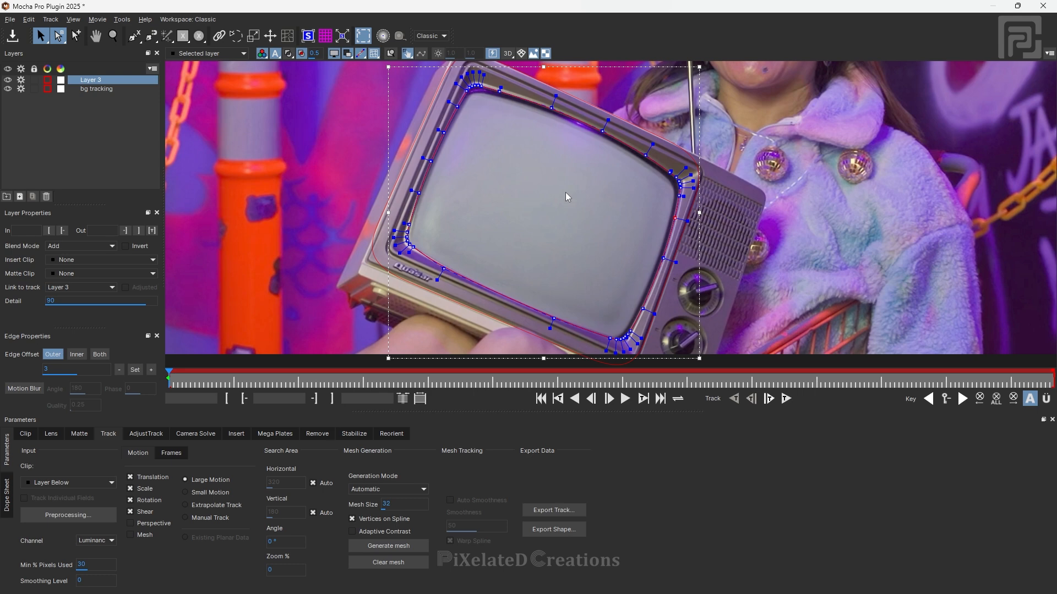
pyautogui.moveTo(669, 172); pyautogui.dragTo(667, 173)
pyautogui.scroll(-2, 622, 182)
pyautogui.moveTo(573, 190); pyautogui.dragTo(449, 221)
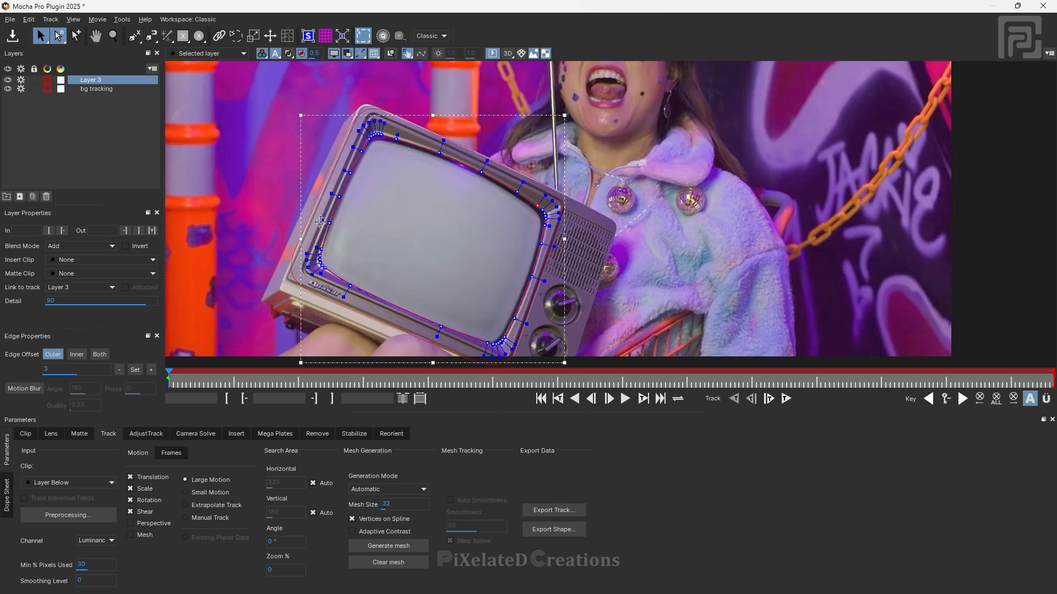
# - Link Layer 3 to the bg tracking layer's track and rename Layer 3 as screen
pyautogui.click(97, 91)
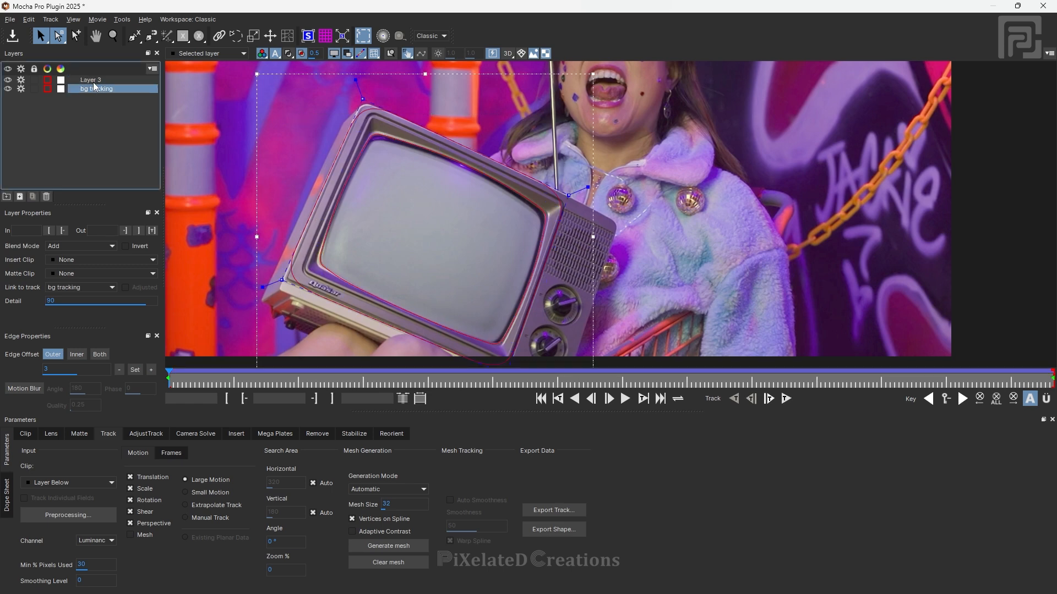
pyautogui.click(94, 80)
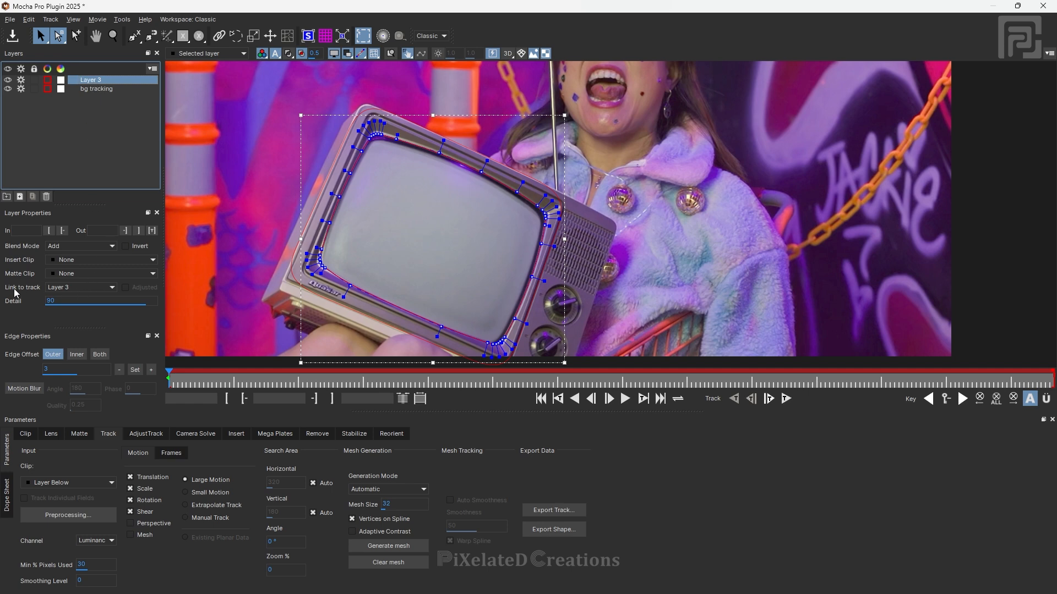
pyautogui.click(113, 288)
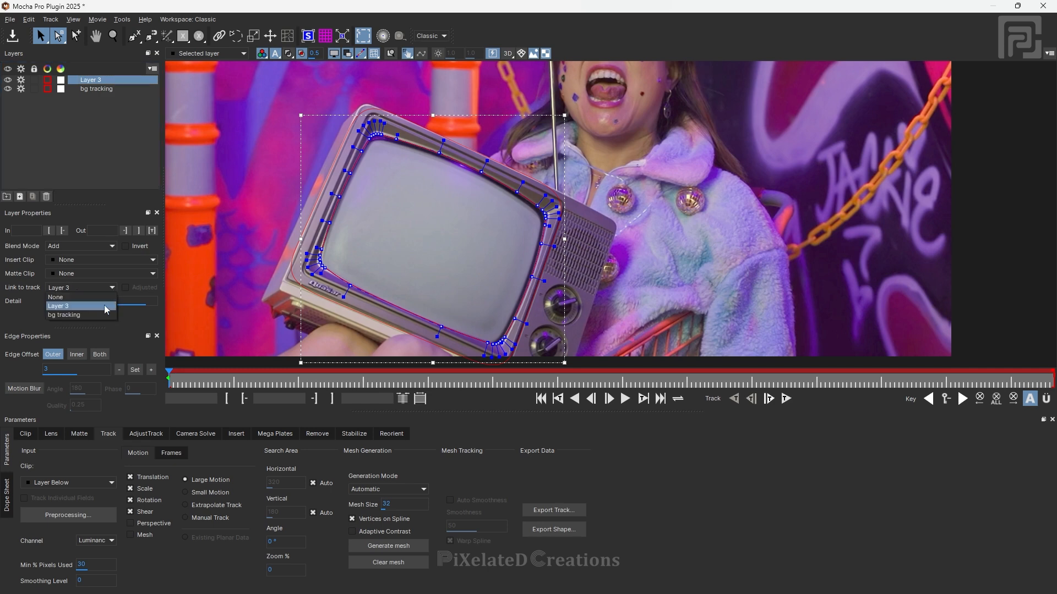
pyautogui.click(68, 317)
pyautogui.doubleClick(94, 81)
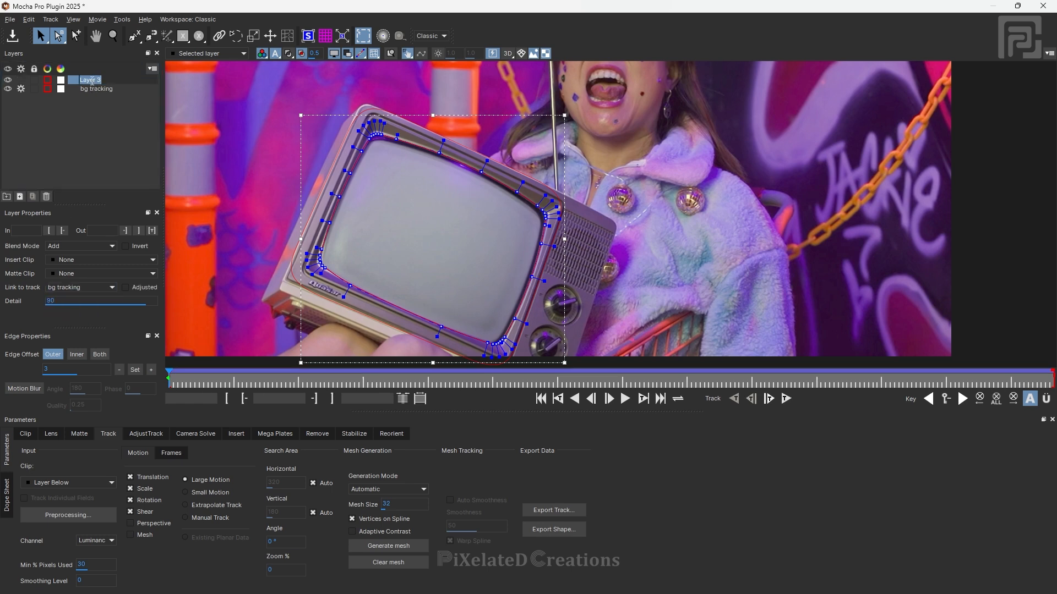
pyautogui.write('screen')
pyautogui.press('Return')
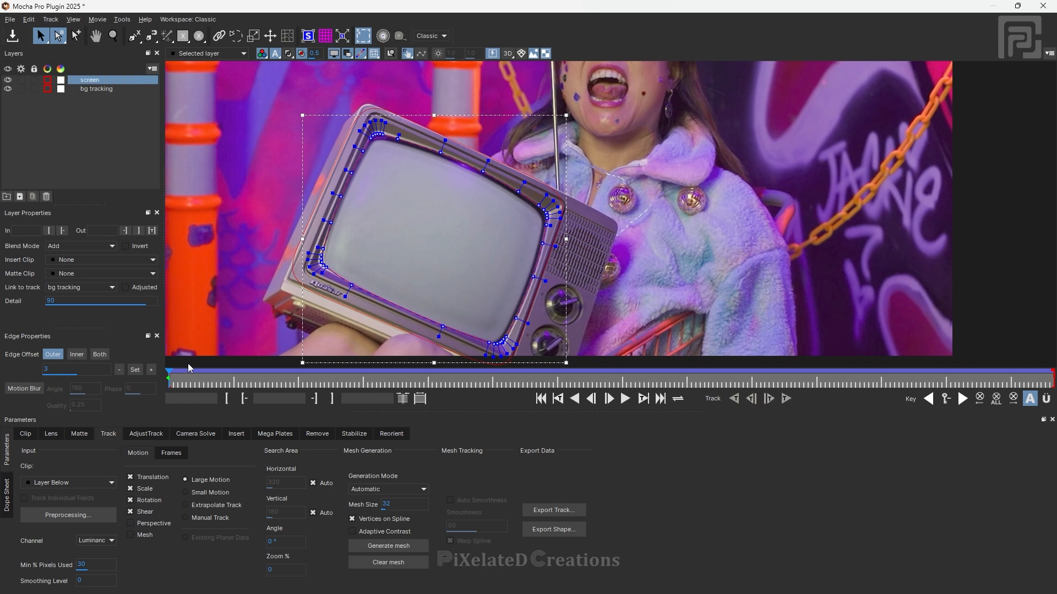
# - Scrub the clip and play it through in the Big Picture workspace to check the linked screen spline
pyautogui.moveTo(172, 379); pyautogui.dragTo(465, 379)
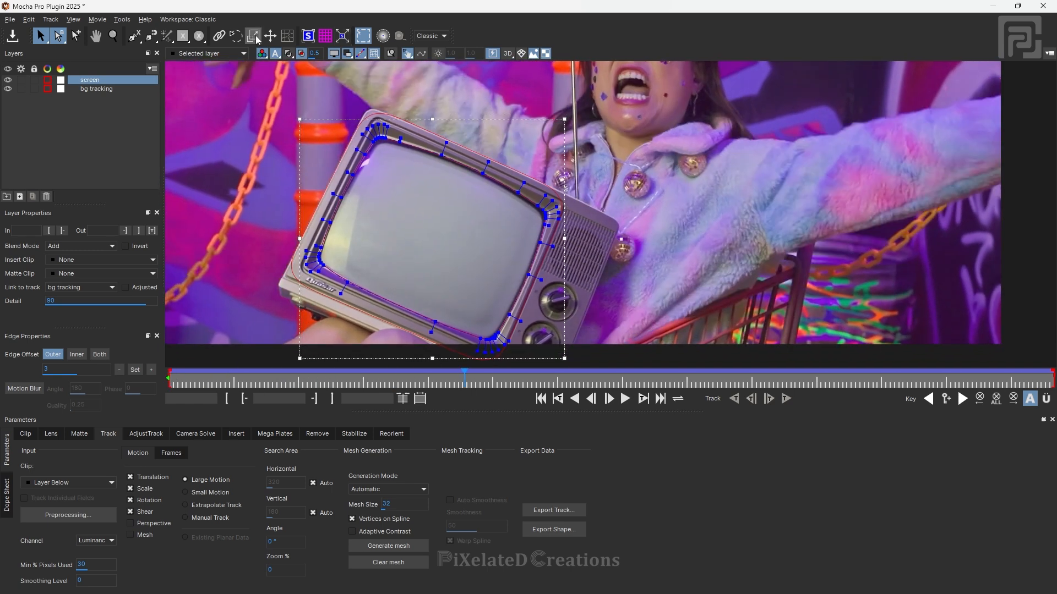
pyautogui.click(193, 20)
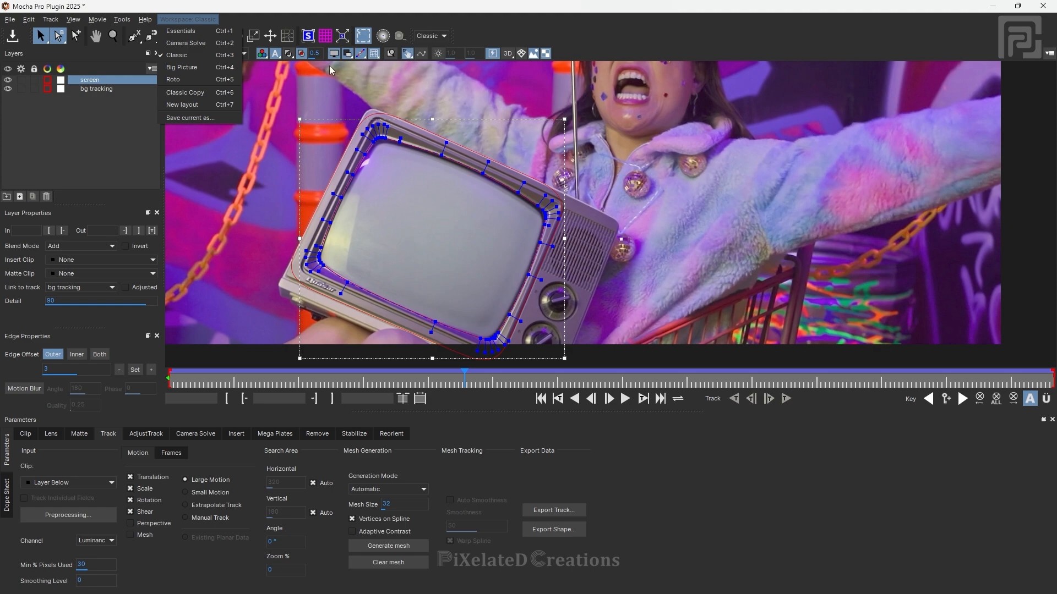
pyautogui.click(206, 66)
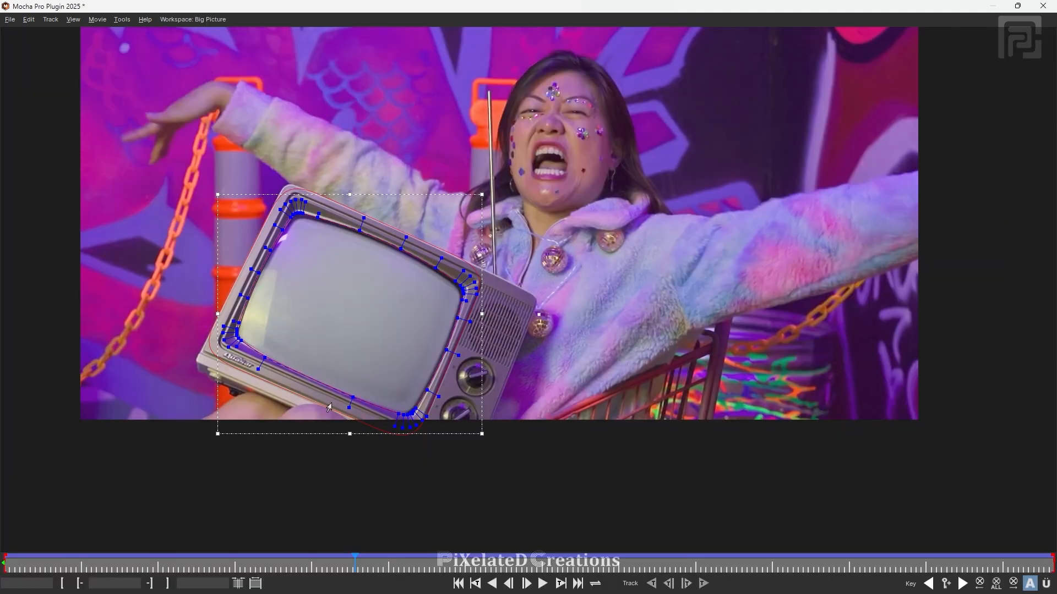
pyautogui.scroll(5, 331, 355)
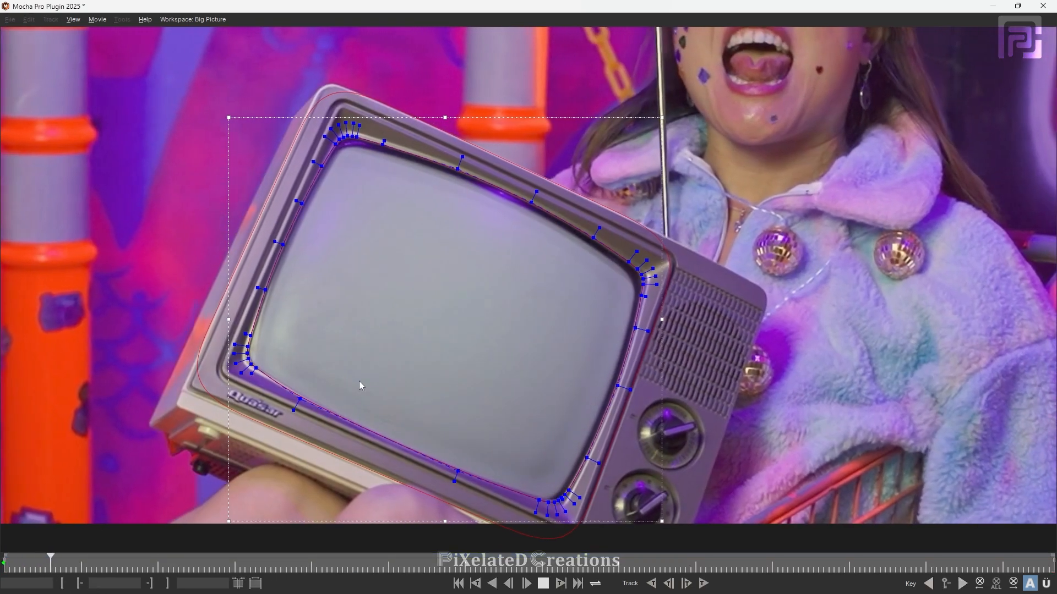
pyautogui.press('space')
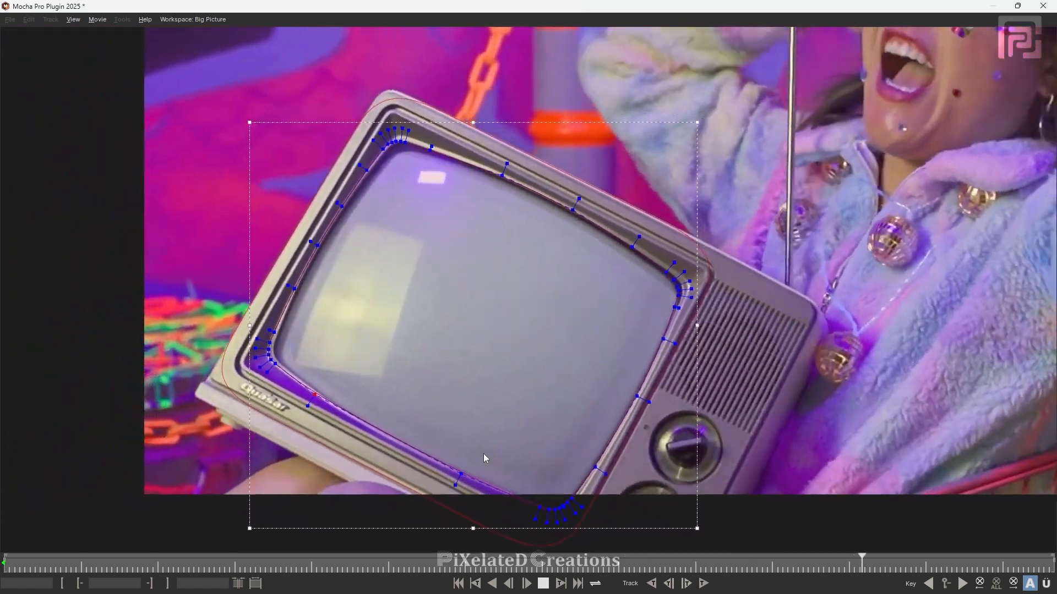
pyautogui.press('space')
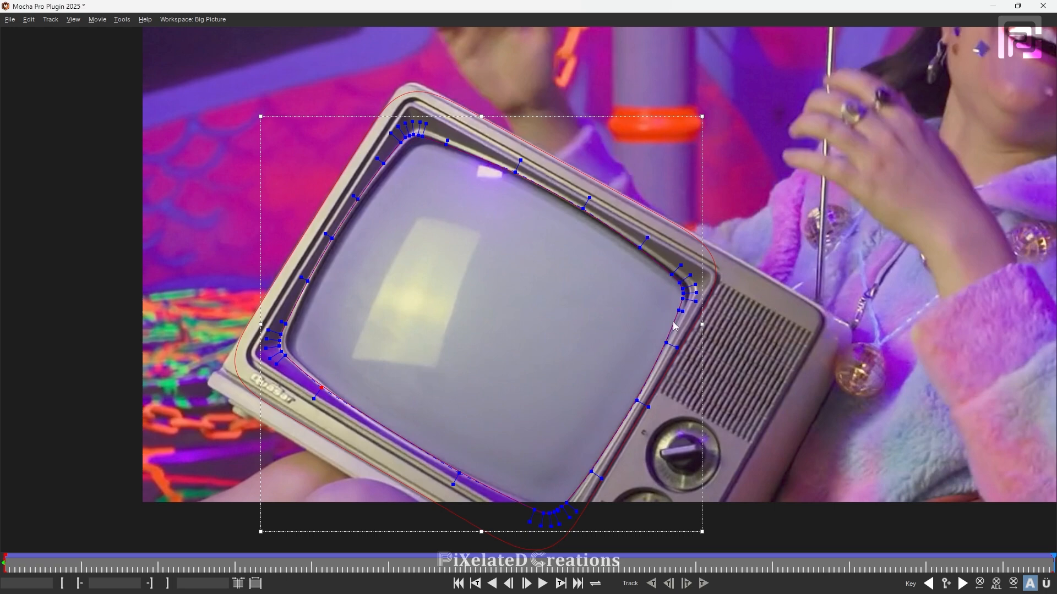
# - Inspect the screen spline's corners on the last frame, try nudging an upper-right corner point, and undo that move
pyautogui.scroll(5, 685, 286)
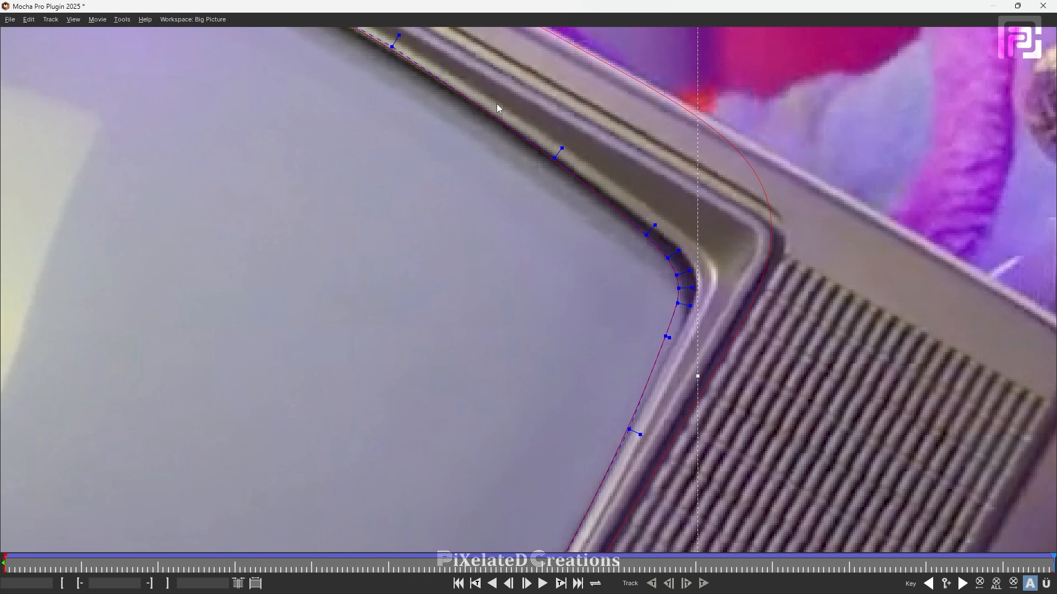
pyautogui.moveTo(561, 212); pyautogui.dragTo(768, 450)
pyautogui.moveTo(674, 272)
pyautogui.mouseDown()
pyautogui.moveTo(698, 267)
pyautogui.moveTo(686, 274)
pyautogui.mouseUp()
pyautogui.hotkey('ctrl', 'z')
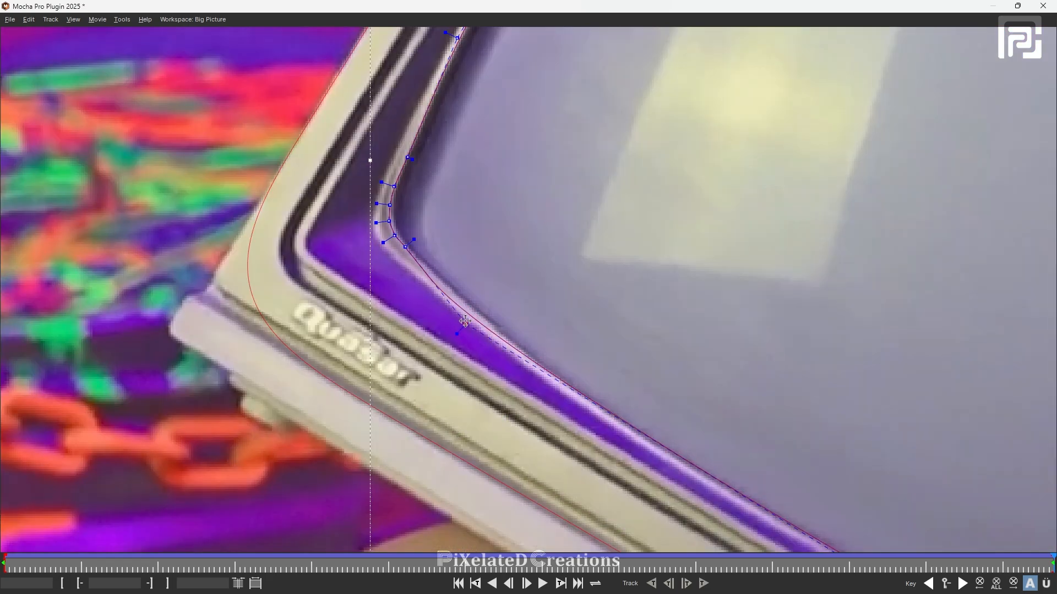
pyautogui.scroll(3, 583, 348)
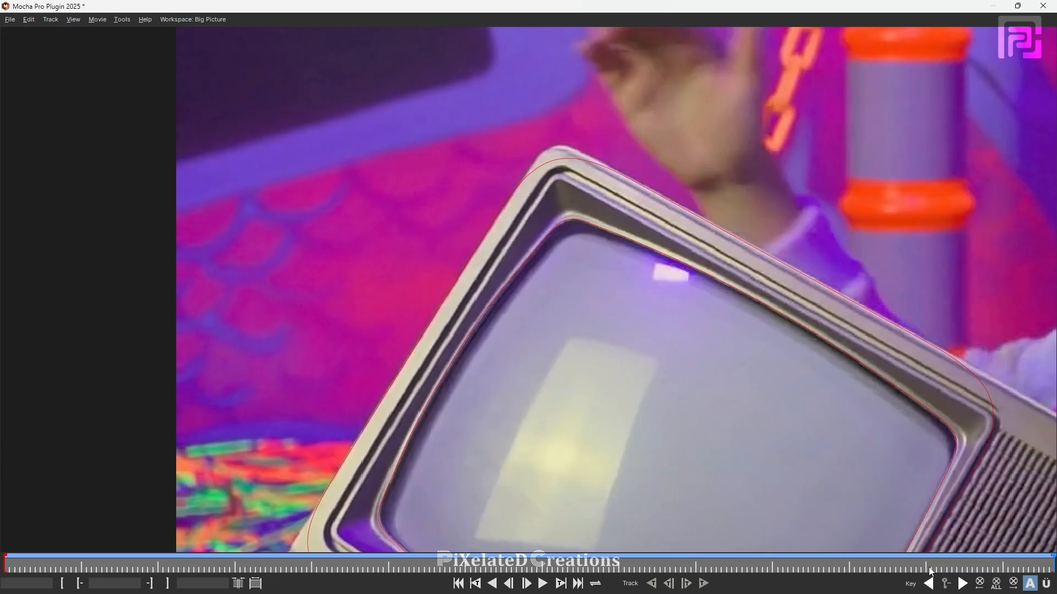
pyautogui.moveTo(929, 570); pyautogui.dragTo(839, 575)
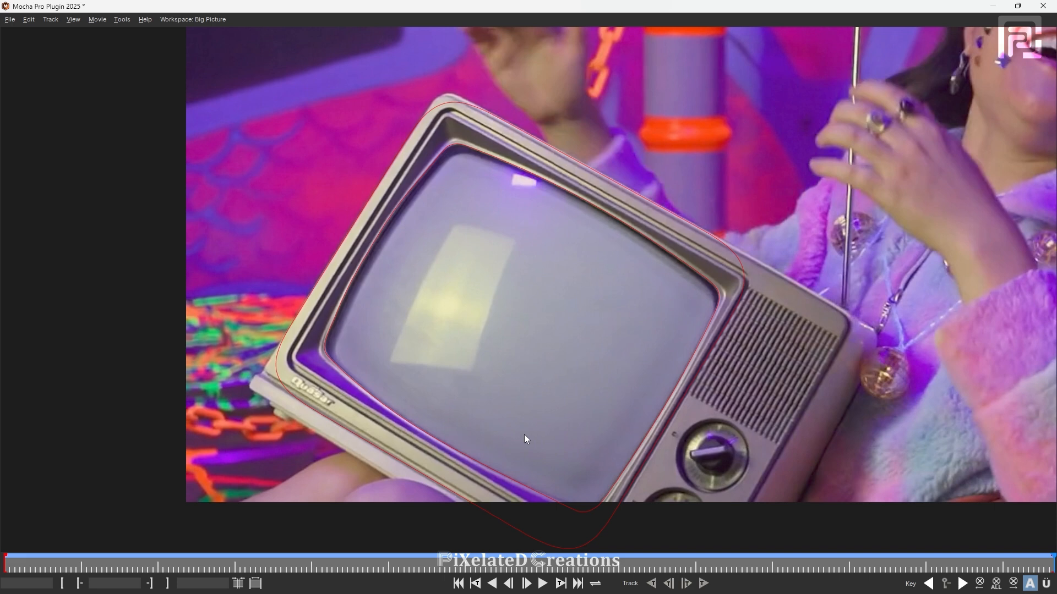
# - Reselect the screen spline, return to the Classic workspace, and check the spline's lower-left corner on the last frame
pyautogui.click(548, 507)
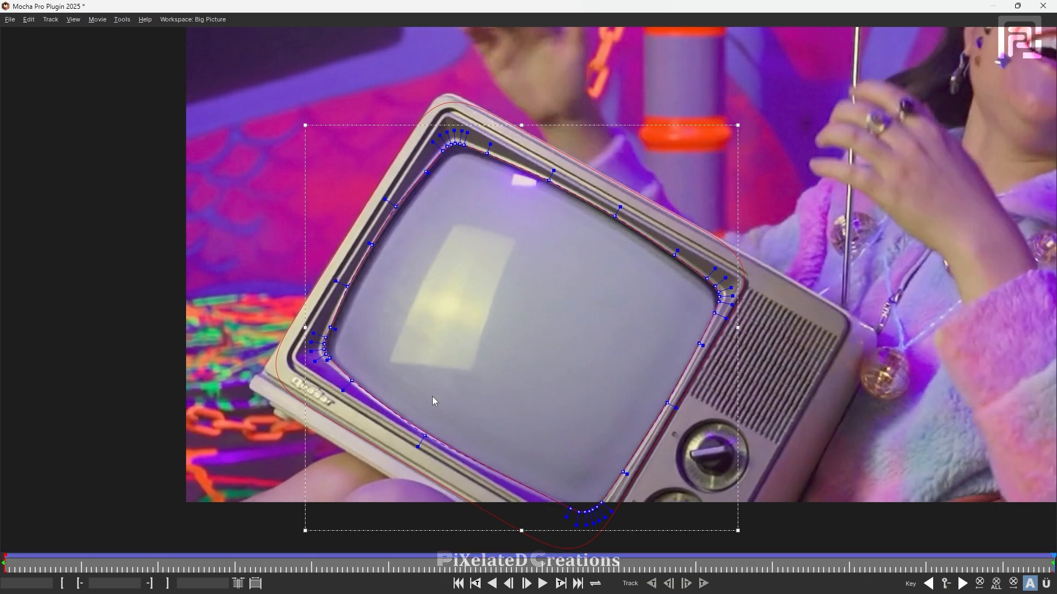
pyautogui.click(193, 19)
pyautogui.click(187, 58)
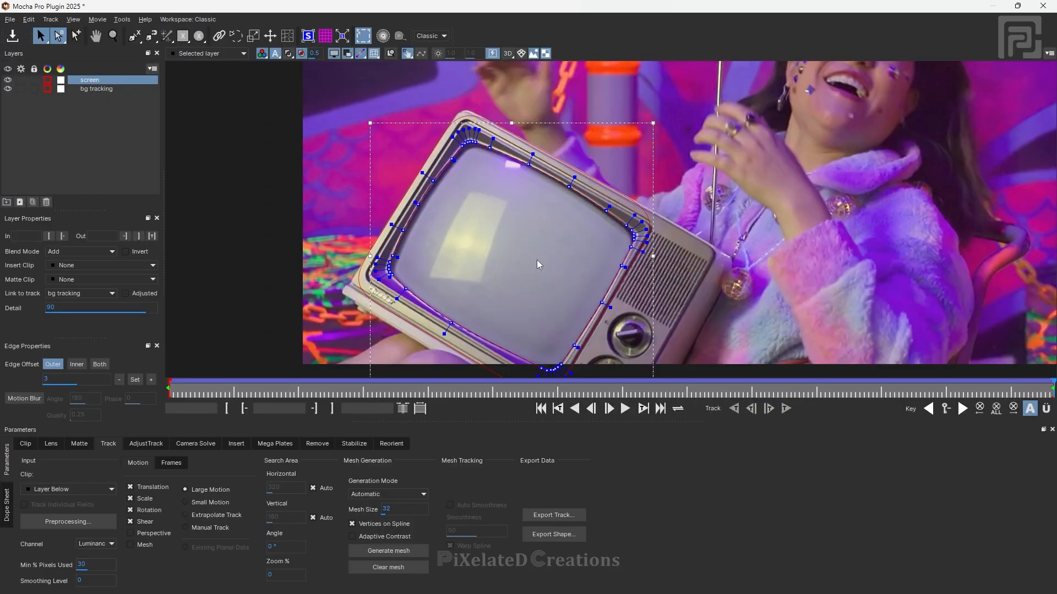
pyautogui.scroll(4, 414, 265)
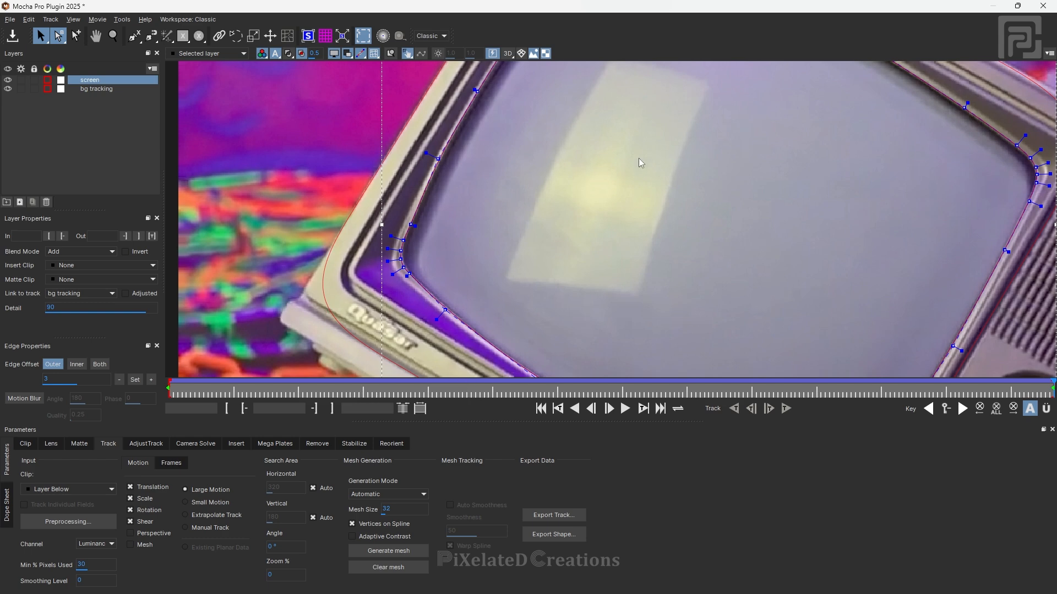
pyautogui.scroll(-4, 640, 163)
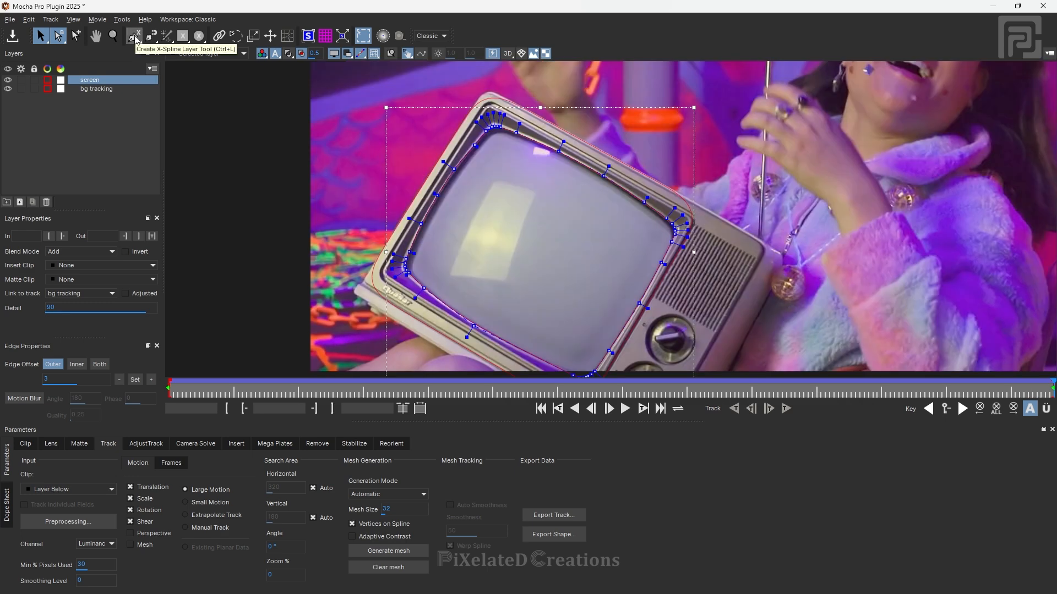
# - On the last frame, begin a third X-spline along the outer rim of the screen bezel, covering its left edge and upper-left corner
pyautogui.click(135, 36)
pyautogui.scroll(5, 412, 244)
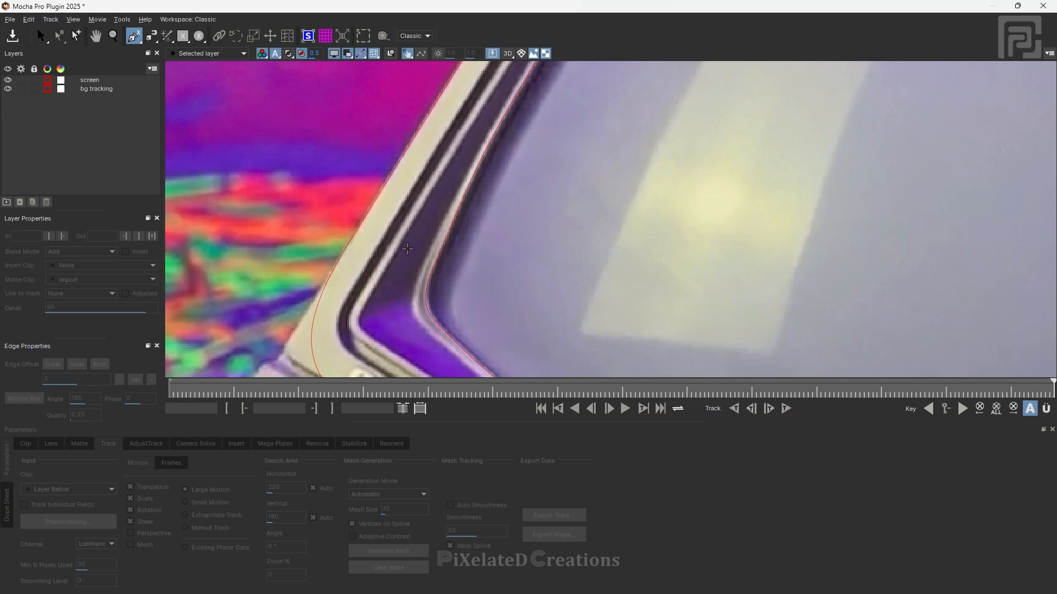
pyautogui.click(360, 311)
pyautogui.click(476, 110)
pyautogui.moveTo(533, 126); pyautogui.dragTo(416, 363)
pyautogui.moveTo(444, 209); pyautogui.dragTo(361, 359)
pyautogui.click(464, 160)
pyautogui.scroll(2, 525, 128)
pyautogui.click(491, 126)
pyautogui.click(521, 112)
# - Continue the bezel spline along the top edge, around the upper-right corner and onto the right edge
pyautogui.scroll(-2, 597, 146)
pyautogui.click(681, 360)
pyautogui.moveTo(663, 350); pyautogui.dragTo(375, 83)
pyautogui.click(498, 179)
pyautogui.click(532, 204)
pyautogui.moveTo(507, 330); pyautogui.dragTo(611, 99)
pyautogui.click(543, 182)
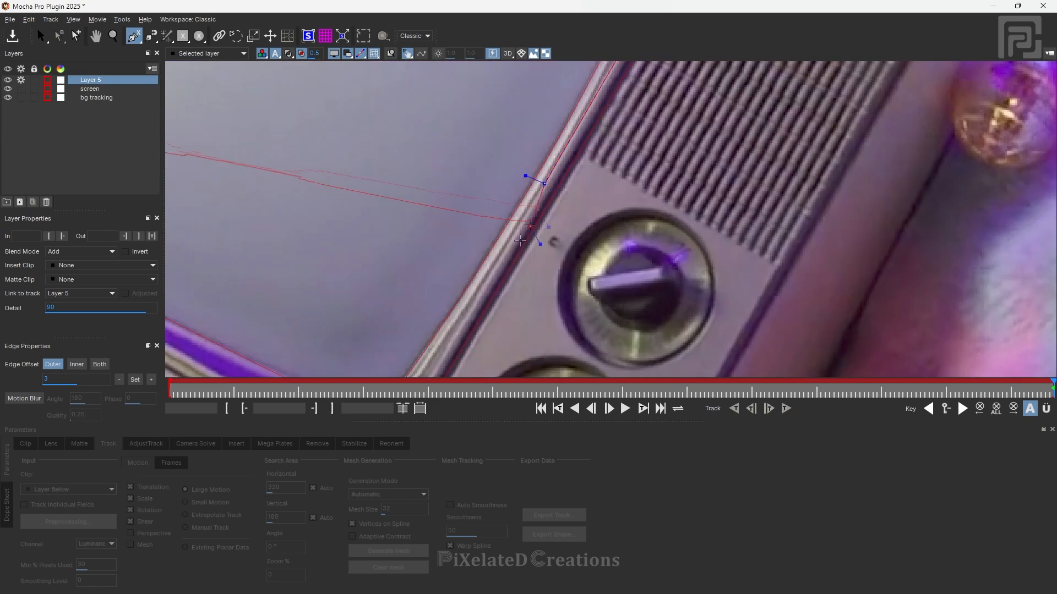
# - Carry the bezel spline around the lower-right corner and along the bottom edge, and close it
pyautogui.moveTo(440, 325); pyautogui.dragTo(586, 148)
pyautogui.click(493, 281)
pyautogui.moveTo(214, 99); pyautogui.dragTo(626, 356)
pyautogui.click(579, 324)
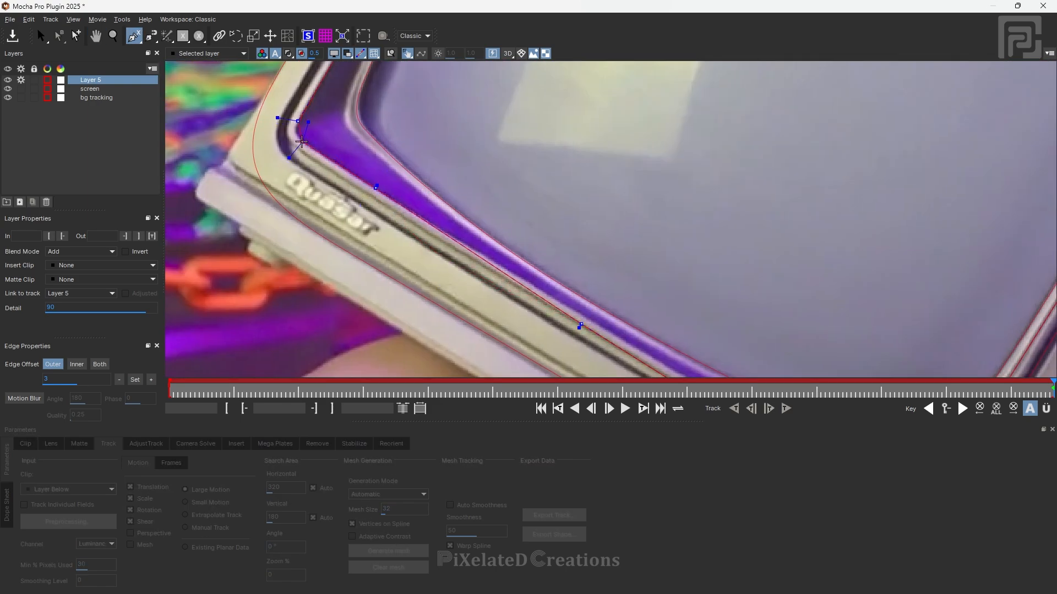
pyautogui.rightClick(578, 325)
pyautogui.moveTo(578, 325); pyautogui.dragTo(340, 139)
pyautogui.moveTo(667, 350); pyautogui.dragTo(664, 334)
pyautogui.scroll(-4, 664, 334)
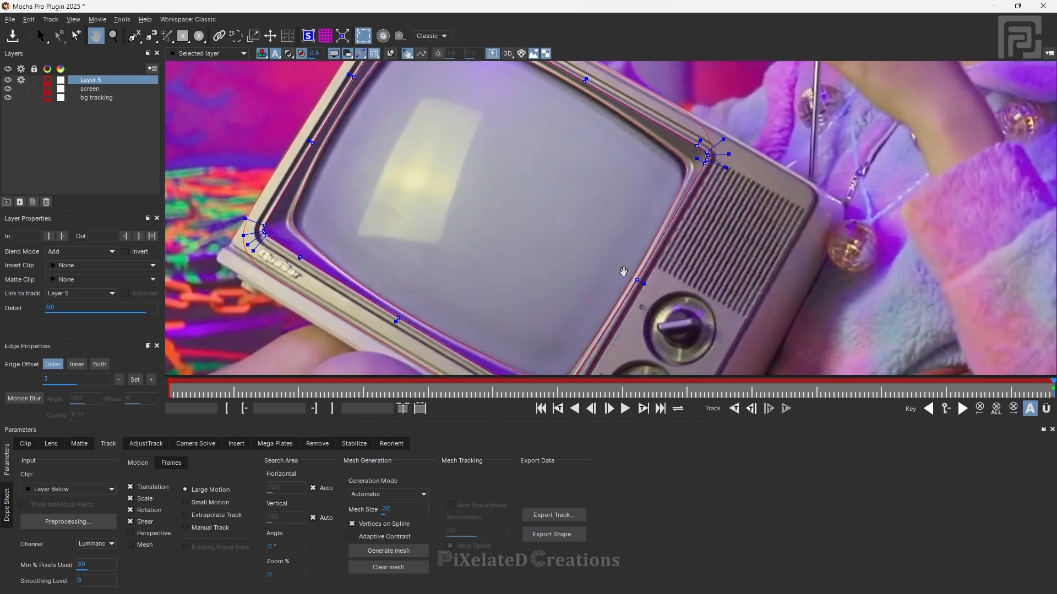
# - Rename the new bezel layer as reflection and link it to the bg tracking layer's track
pyautogui.doubleClick(90, 80)
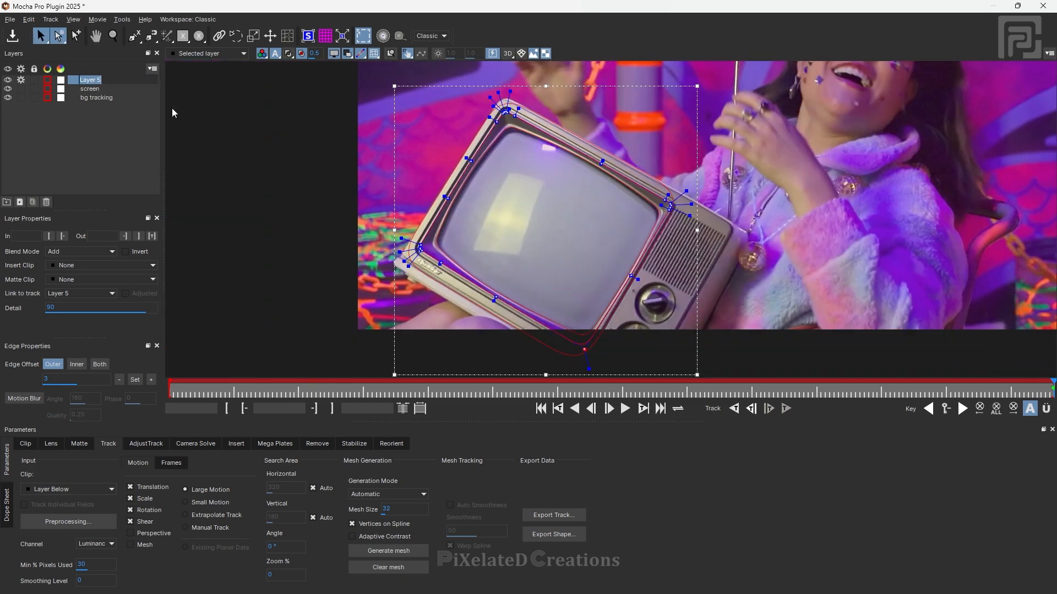
pyautogui.write('reflection')
pyautogui.press('Return')
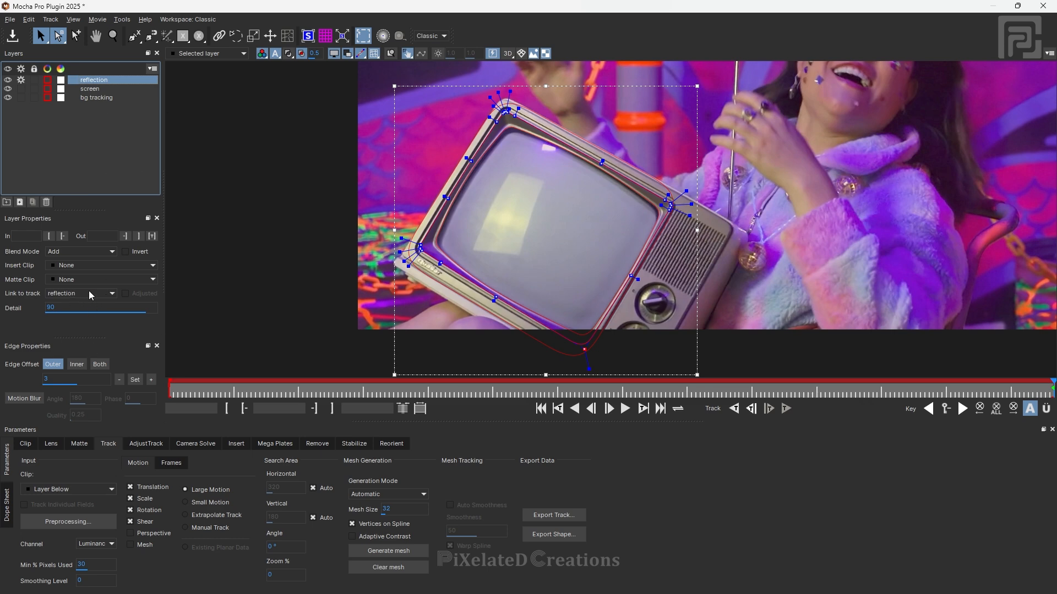
pyautogui.click(112, 295)
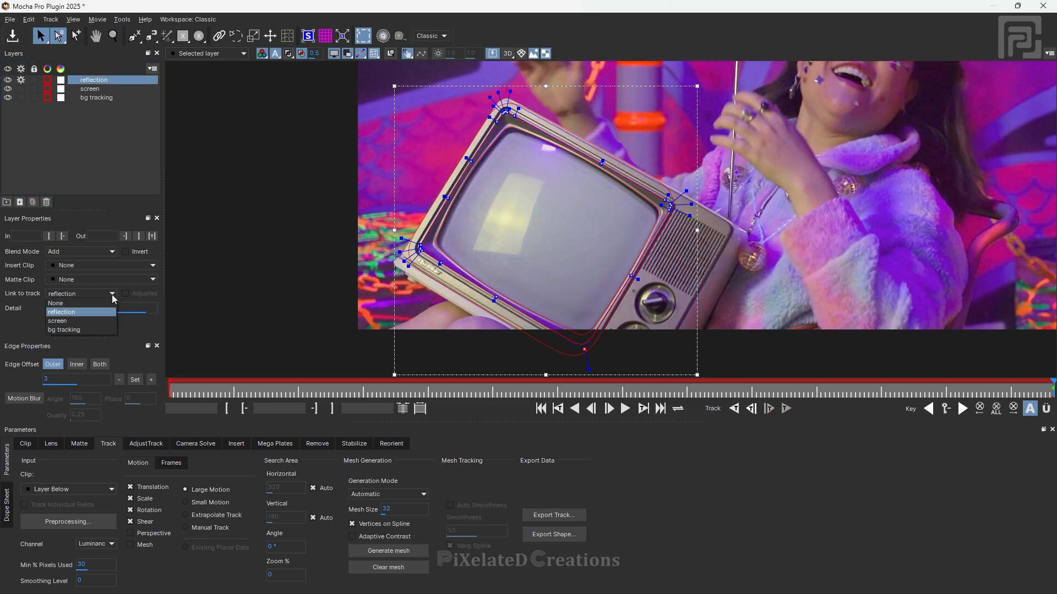
pyautogui.click(77, 330)
# - Enable Perspective motion for the screen and reflection layers
pyautogui.click(91, 89)
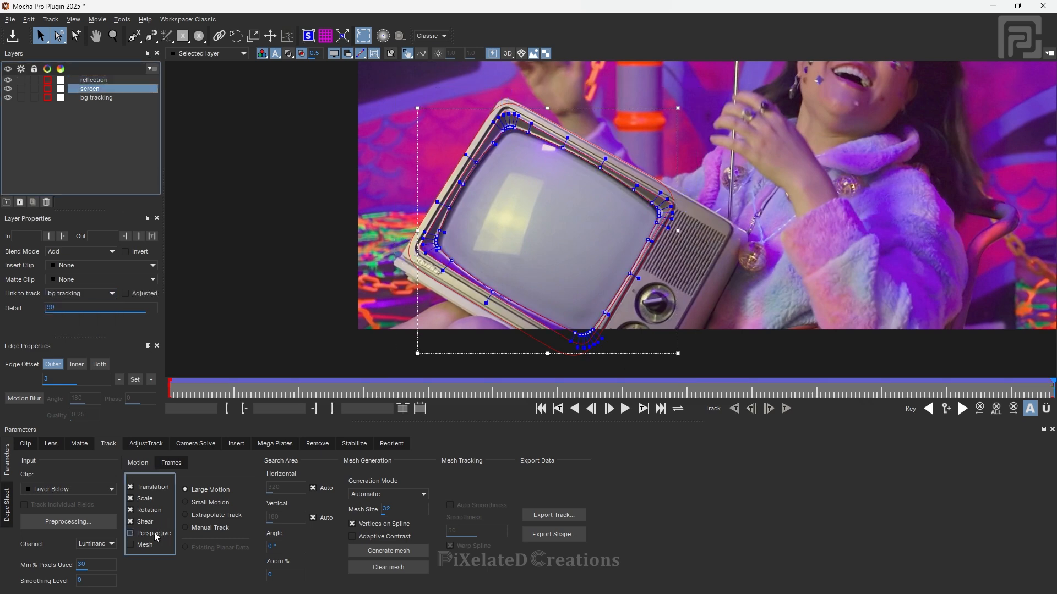
pyautogui.click(102, 81)
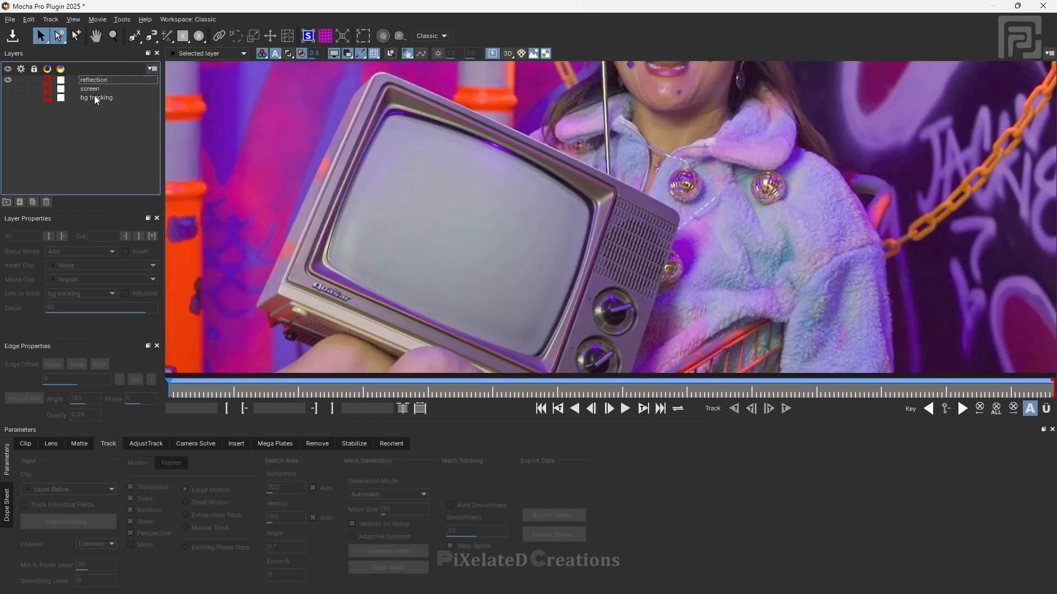
# - Select the bg tracking layer, then close Mocha Pro and save the project changes to return to After Effects
pyautogui.click(96, 99)
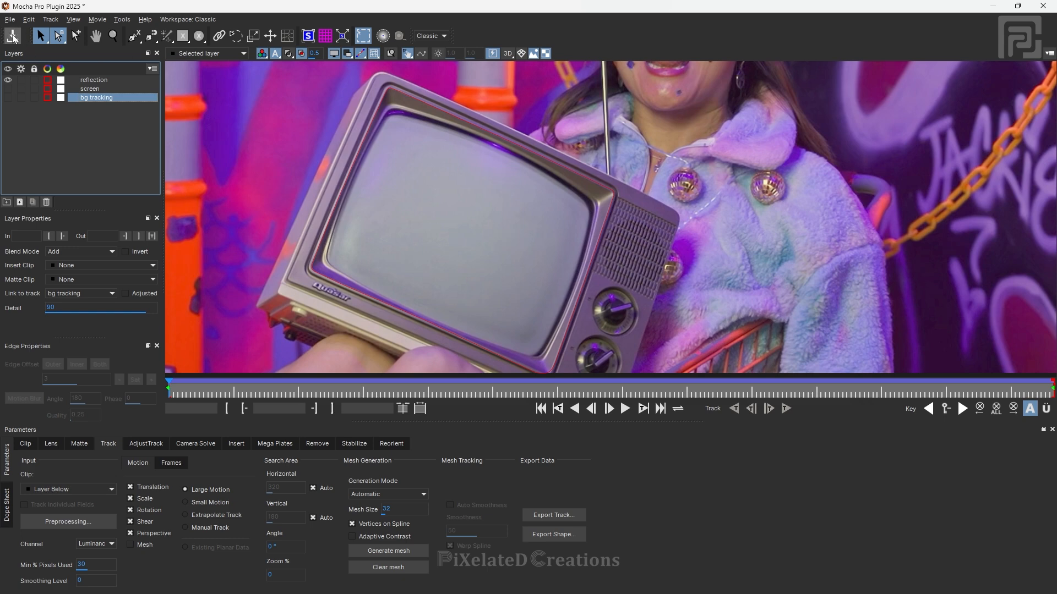
pyautogui.click(1043, 6)
pyautogui.moveTo(523, 260); pyautogui.dragTo(523, 231)
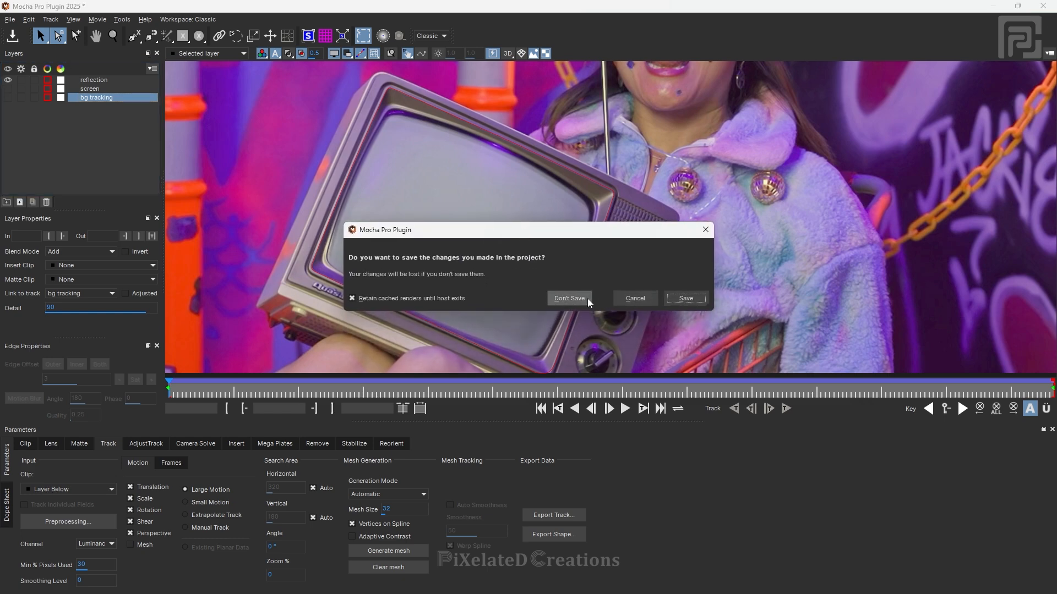
pyautogui.click(695, 300)
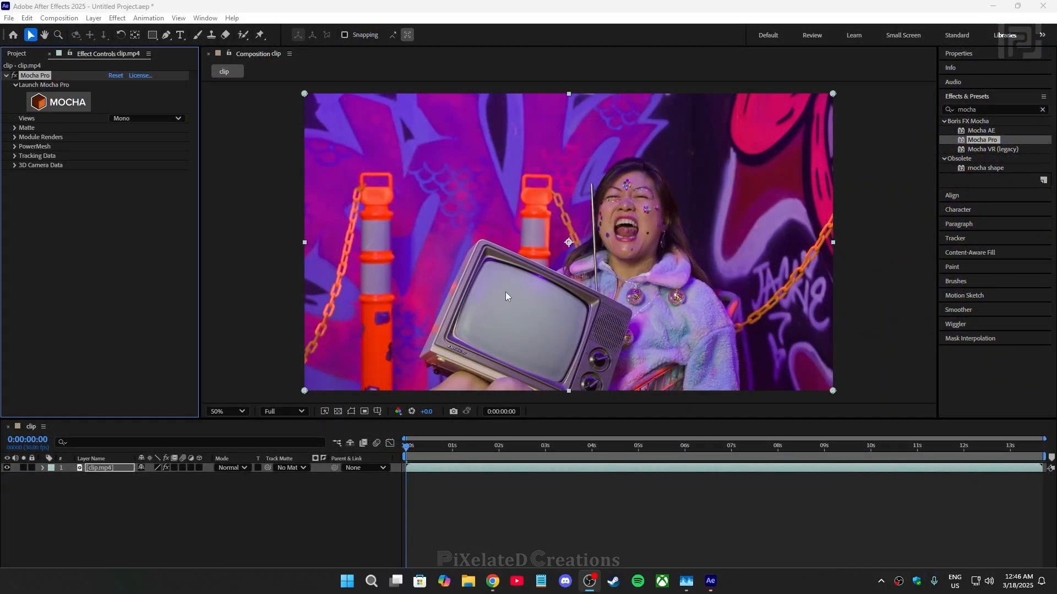
# - Import the scrn vid footage and close its own composition to return to the clip composition
pyautogui.click(16, 54)
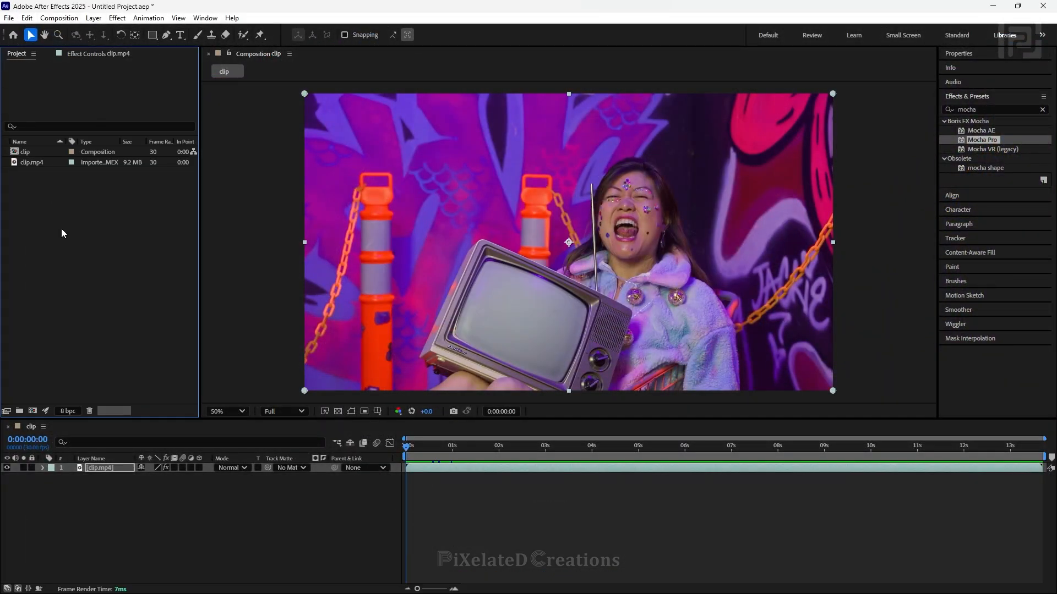
pyautogui.doubleClick(67, 242)
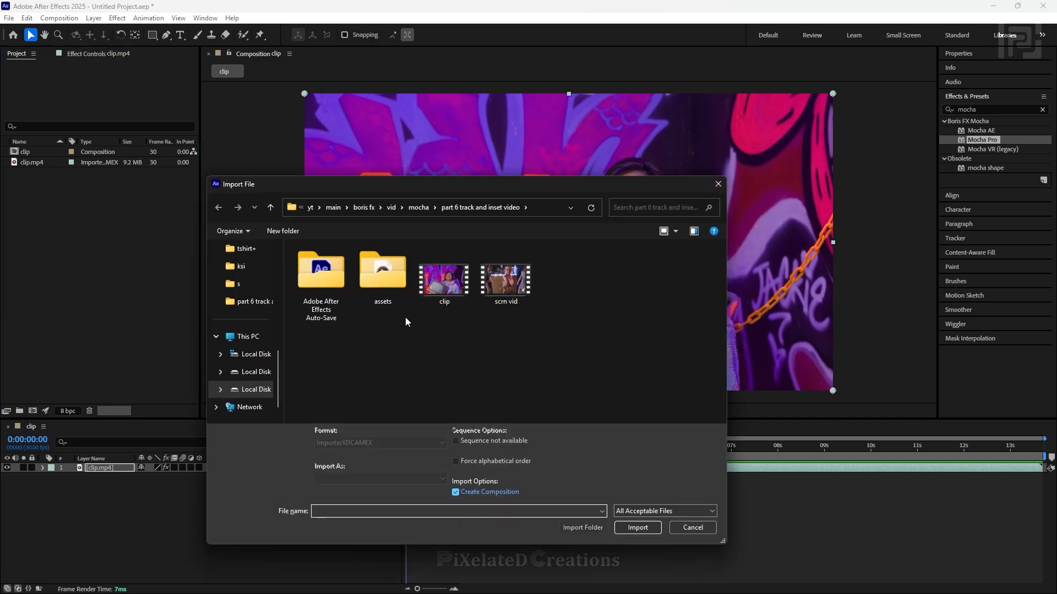
pyautogui.click(500, 285)
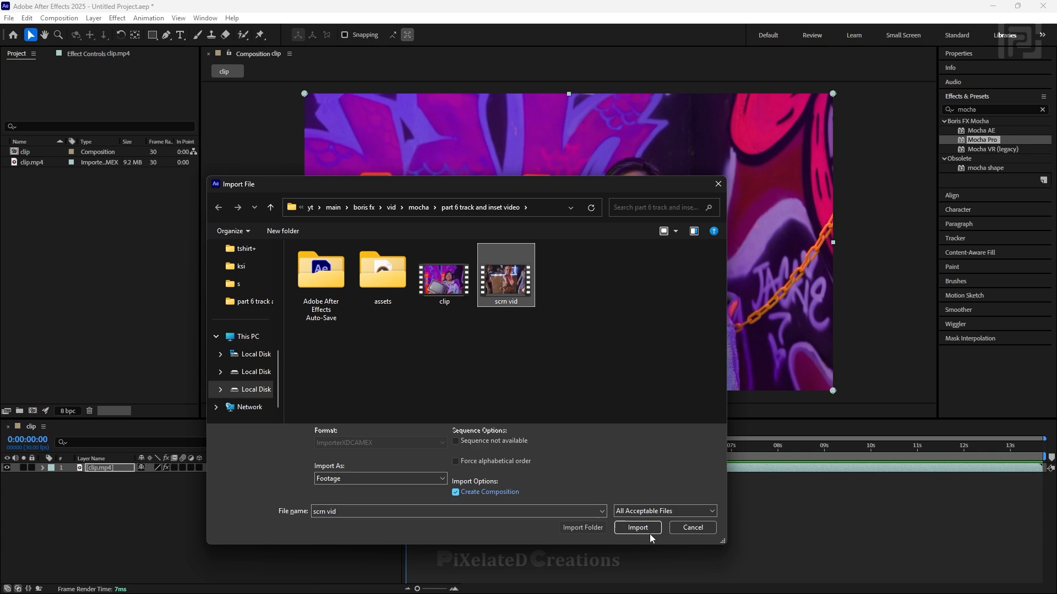
pyautogui.click(650, 535)
pyautogui.click(31, 426)
pyautogui.click(87, 427)
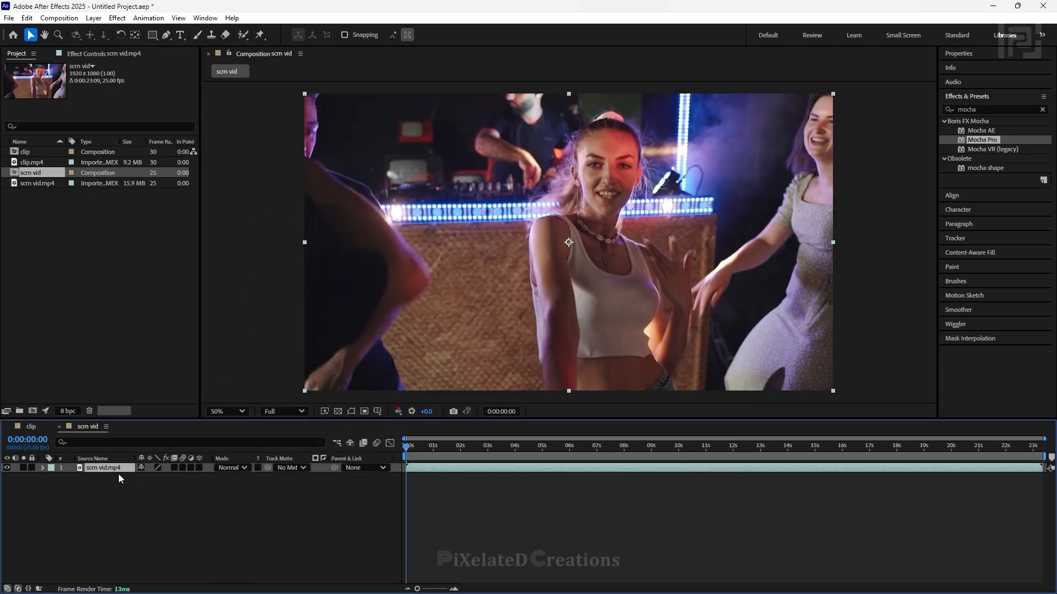
pyautogui.click(58, 426)
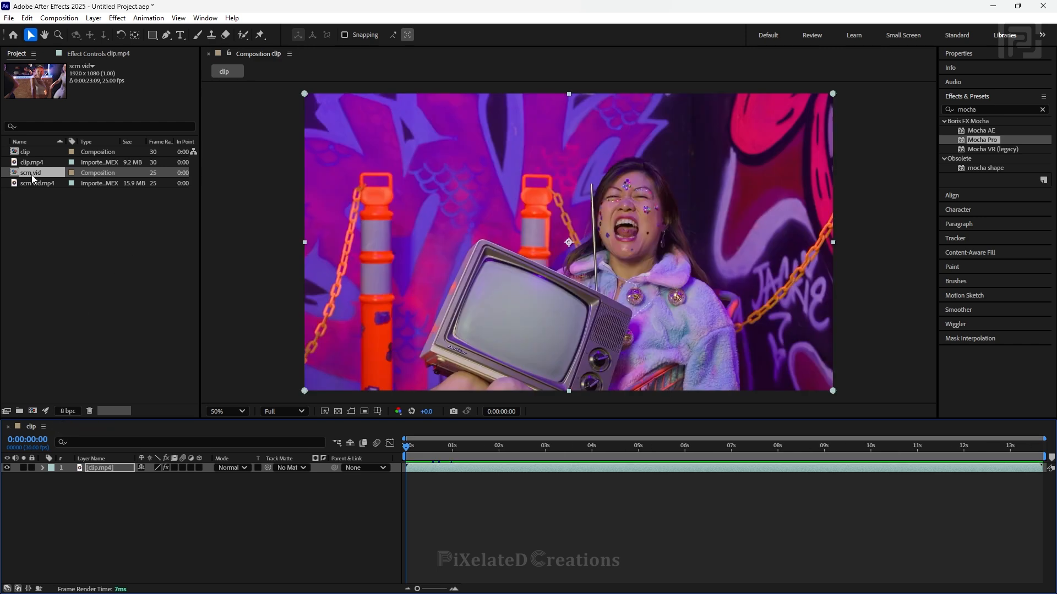
# - Add scrn vid.mp4 above clip.mp4 in the clip composition and hide it
pyautogui.moveTo(26, 178); pyautogui.dragTo(122, 485)
pyautogui.press('space')
pyautogui.press('space')
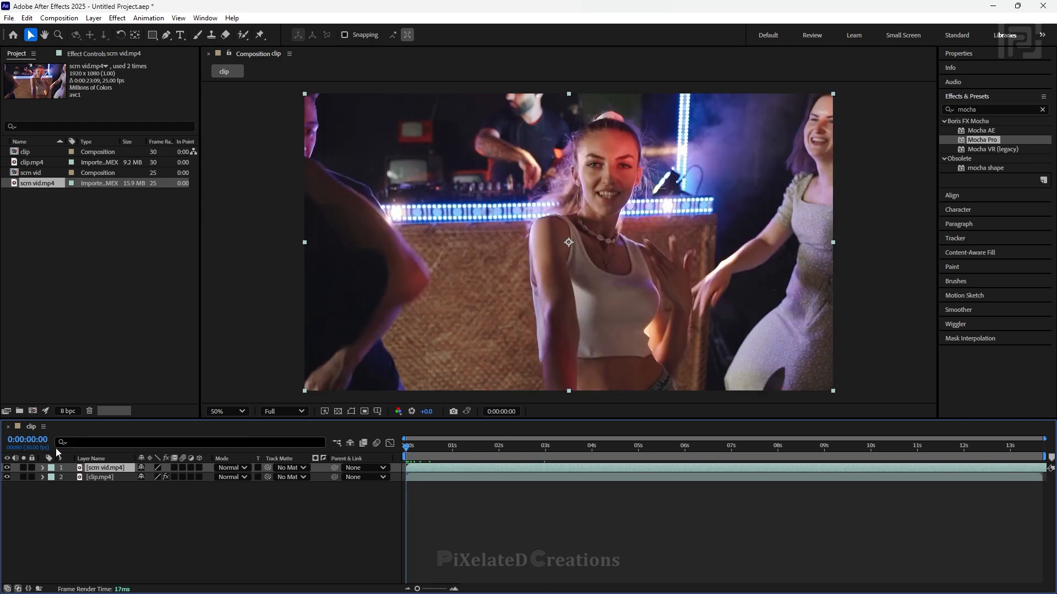
pyautogui.click(7, 468)
# - In clip.mp4's Mocha Pro tracking data, set scrn vid.mp4 as the layer to export to
pyautogui.click(100, 478)
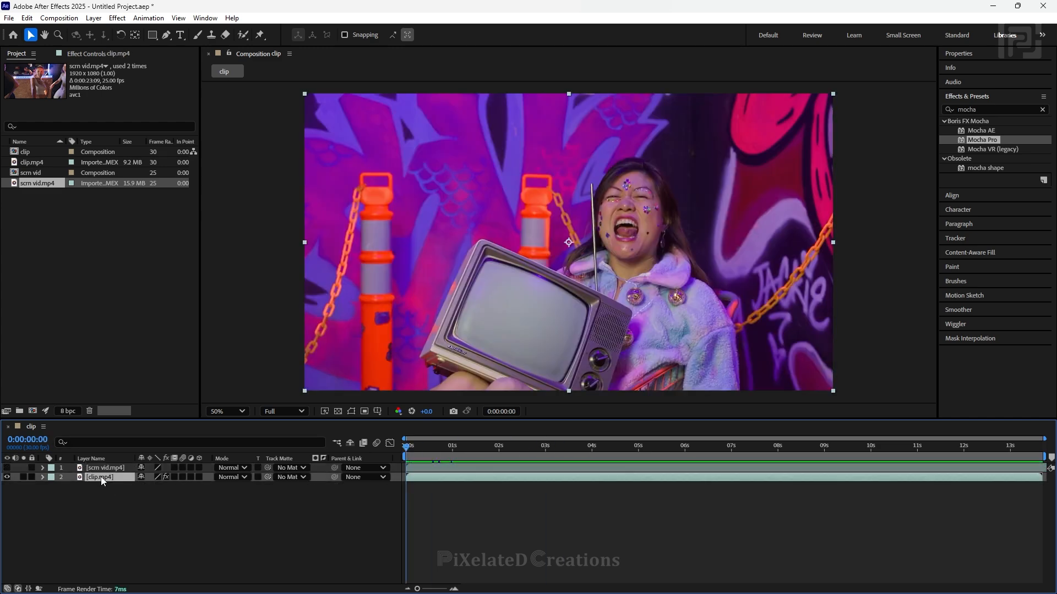
pyautogui.click(100, 54)
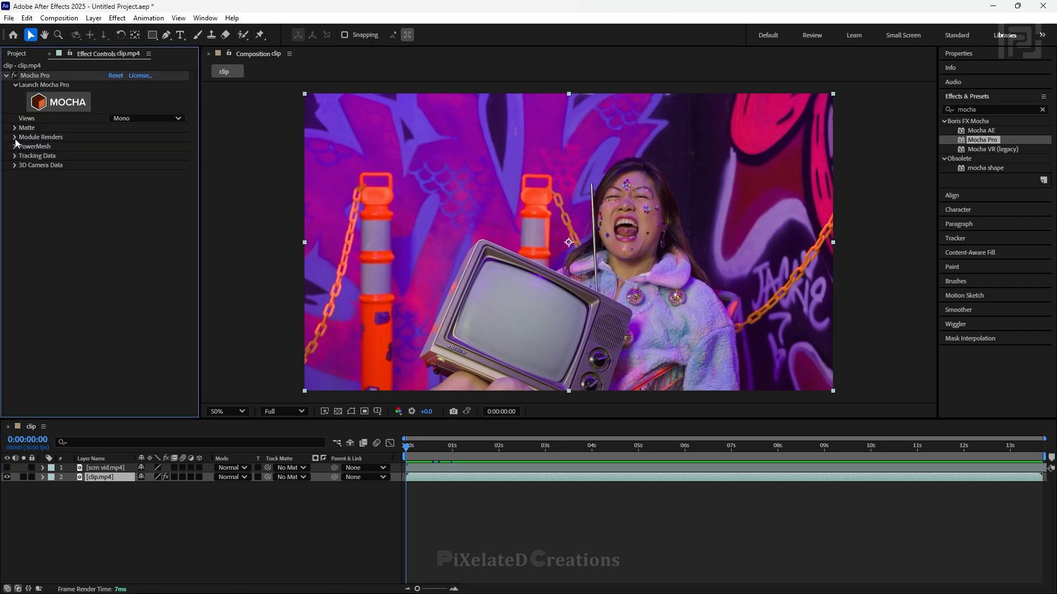
pyautogui.click(15, 157)
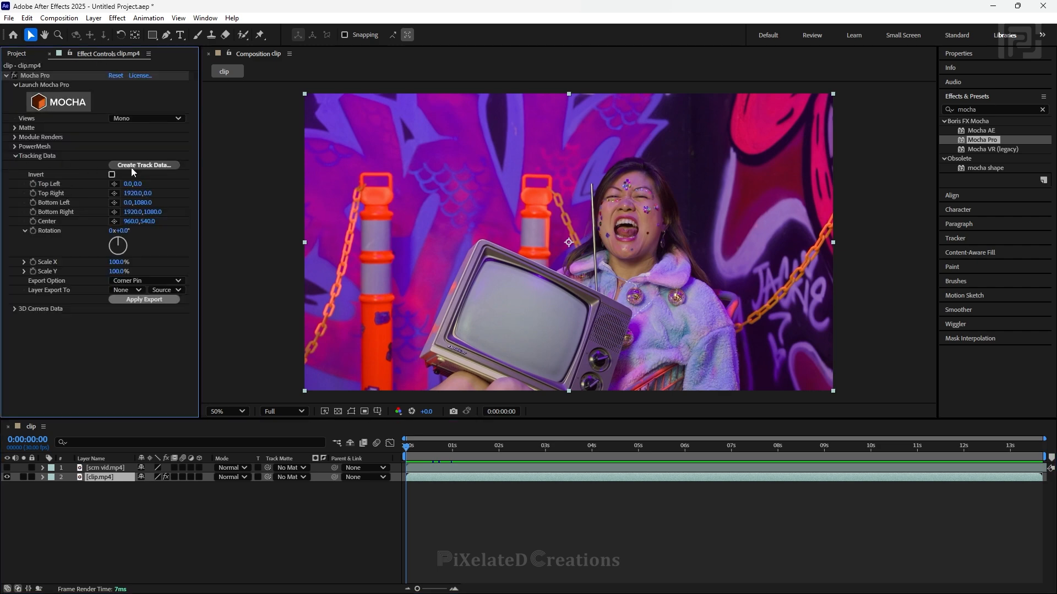
pyautogui.click(126, 290)
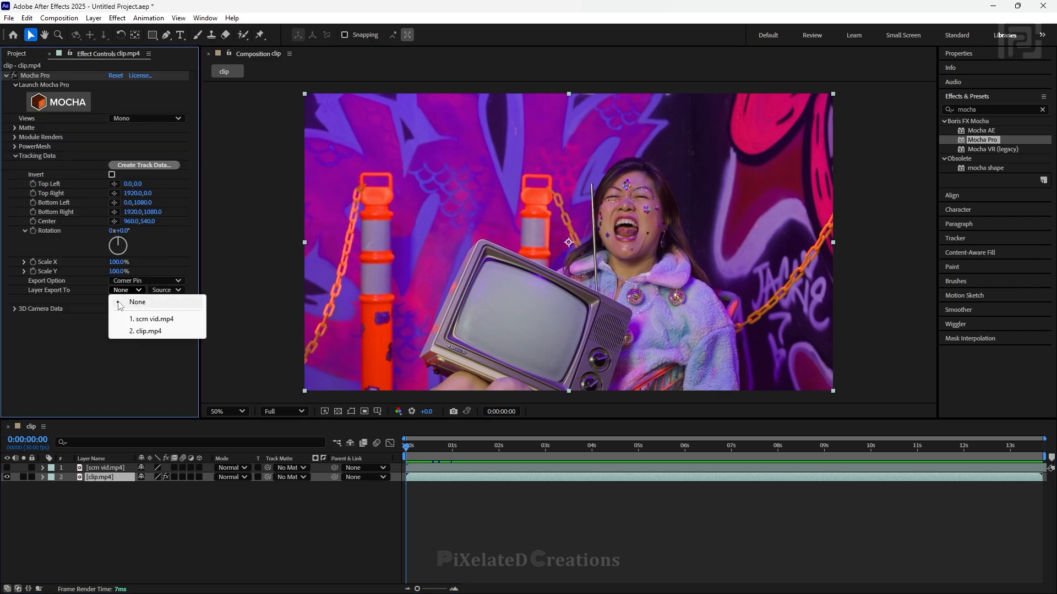
pyautogui.click(158, 320)
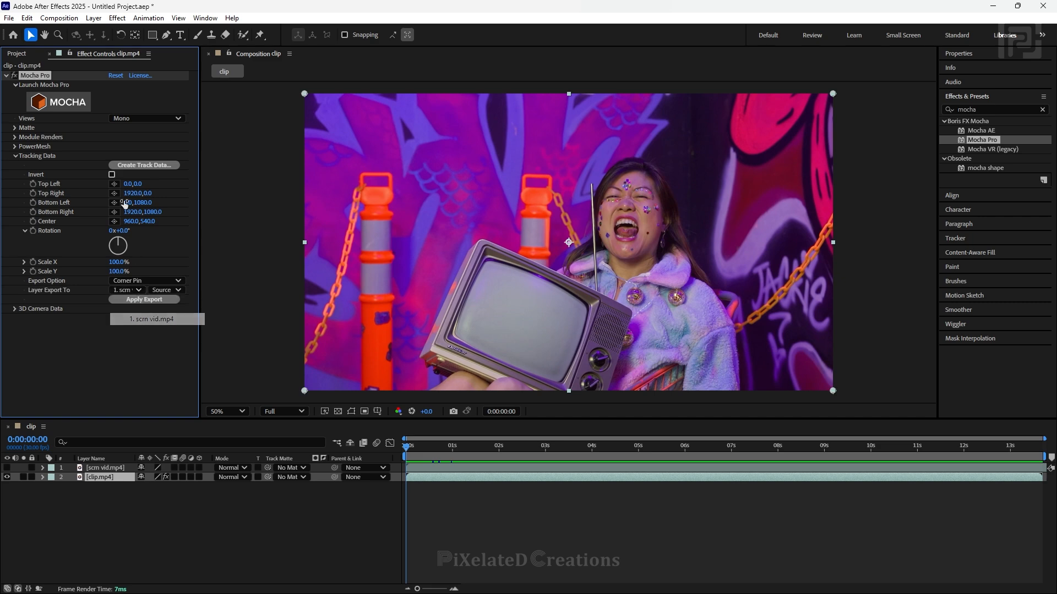
# - Create track data from the bg tracking layer and check the corner points on the TV
pyautogui.click(154, 166)
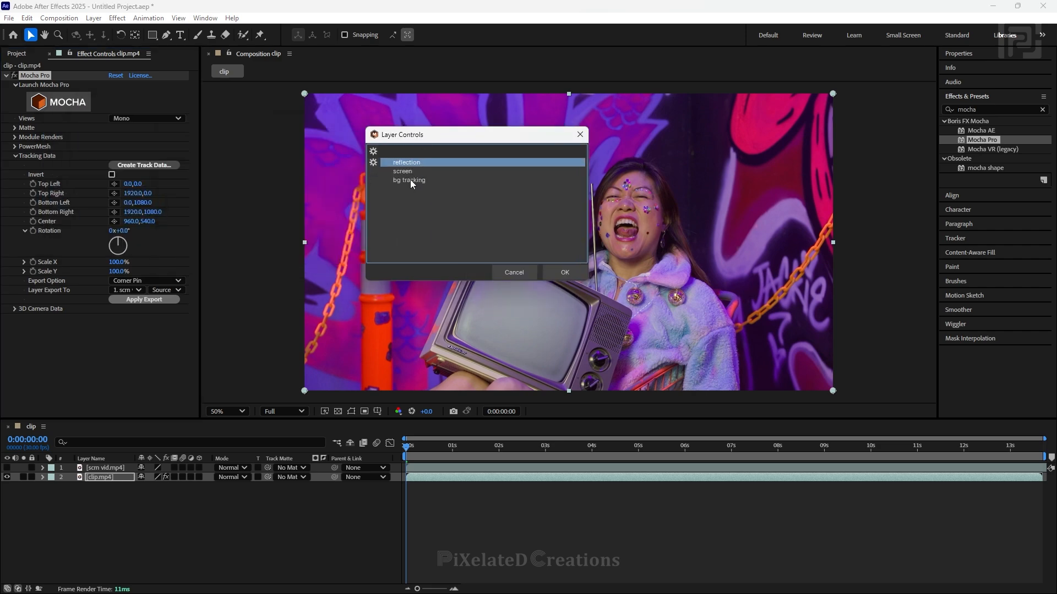
pyautogui.click(411, 180)
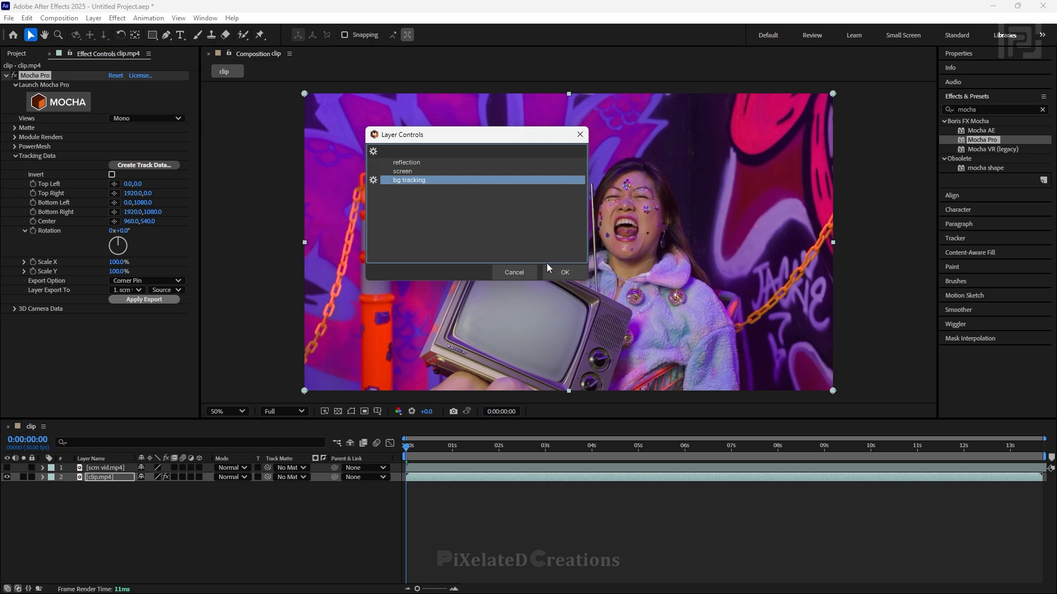
pyautogui.click(563, 271)
pyautogui.scroll(2, 368, 201)
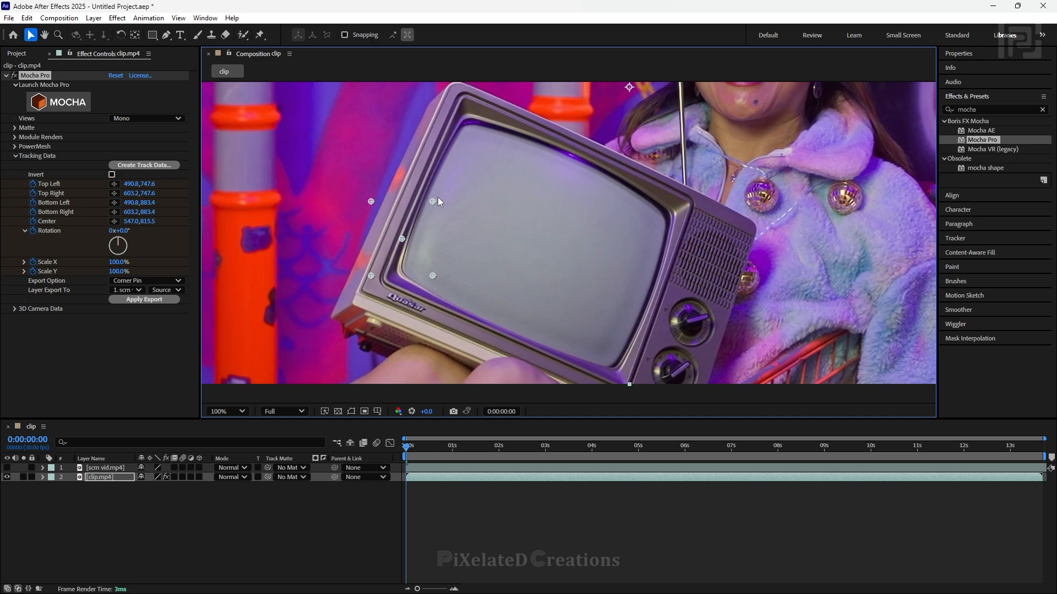
# - Reopen clip.mp4 in Mocha Pro, turn on visibility and processing for bg tracking, and show its planar surface
pyautogui.click(103, 479)
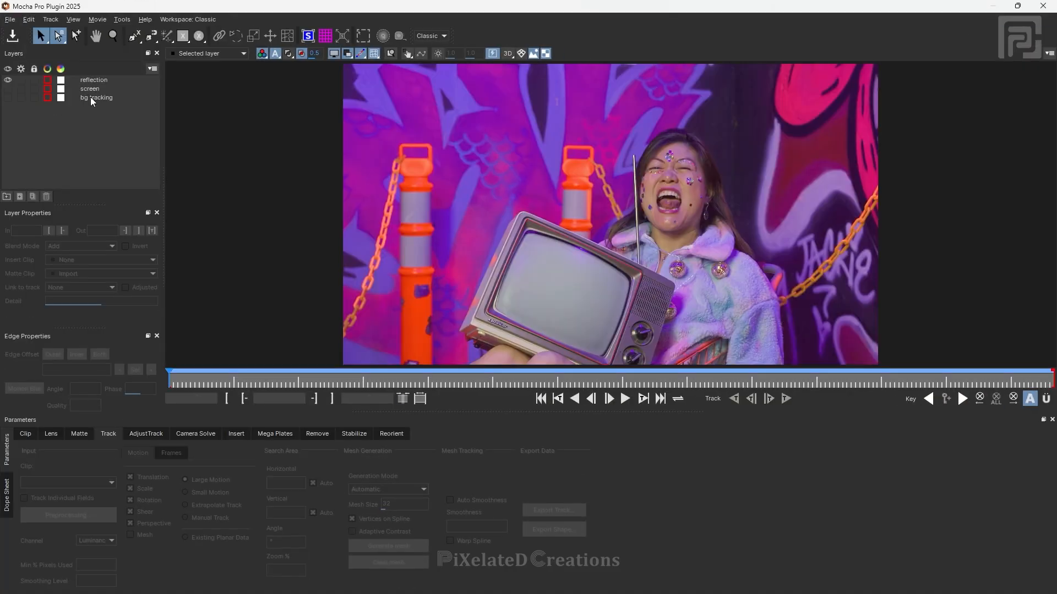
pyautogui.click(91, 96)
pyautogui.click(8, 98)
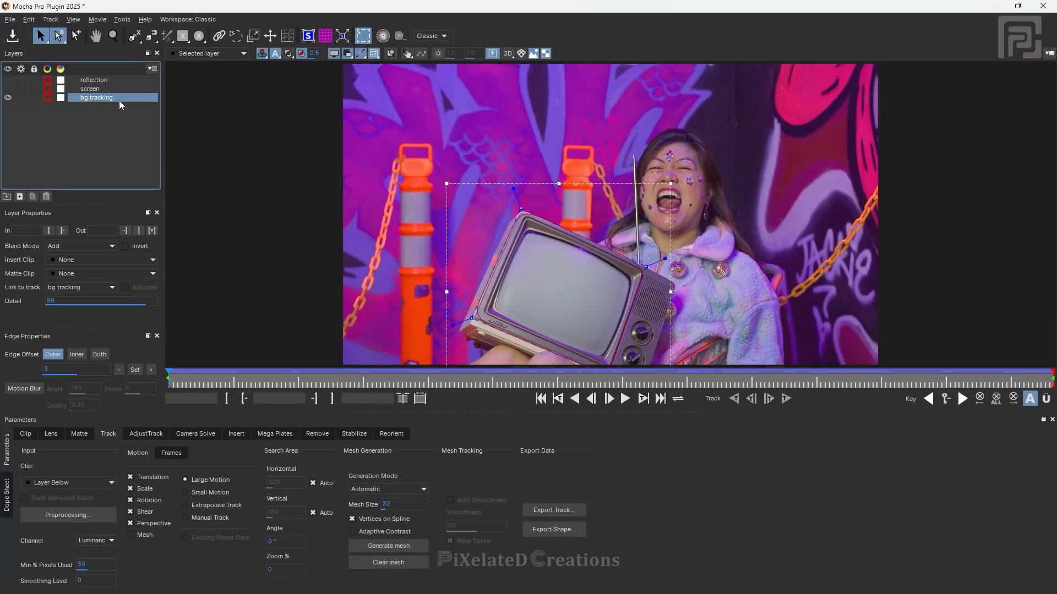
pyautogui.click(21, 97)
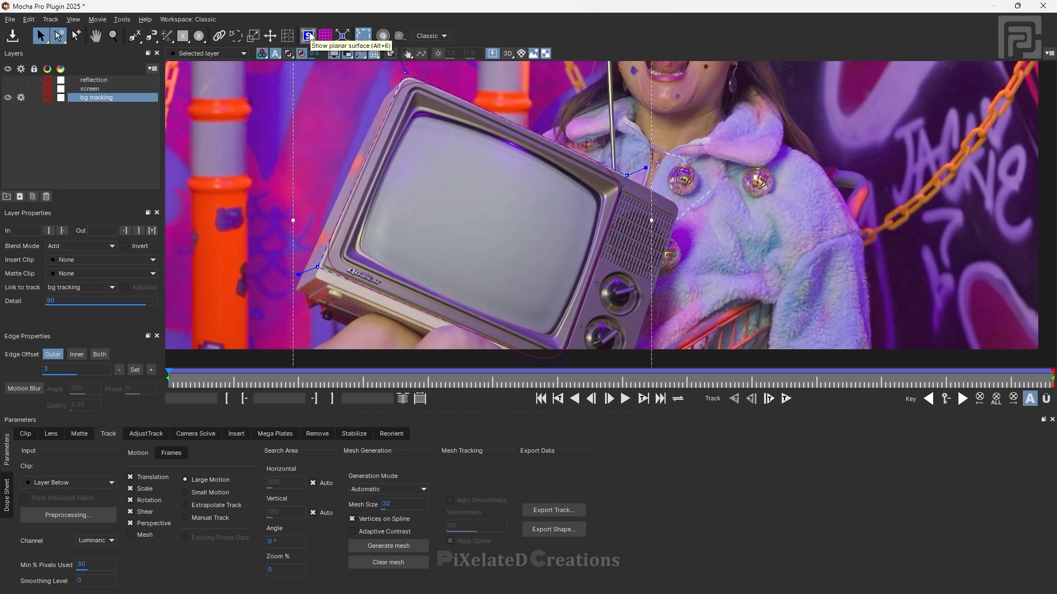
pyautogui.click(308, 36)
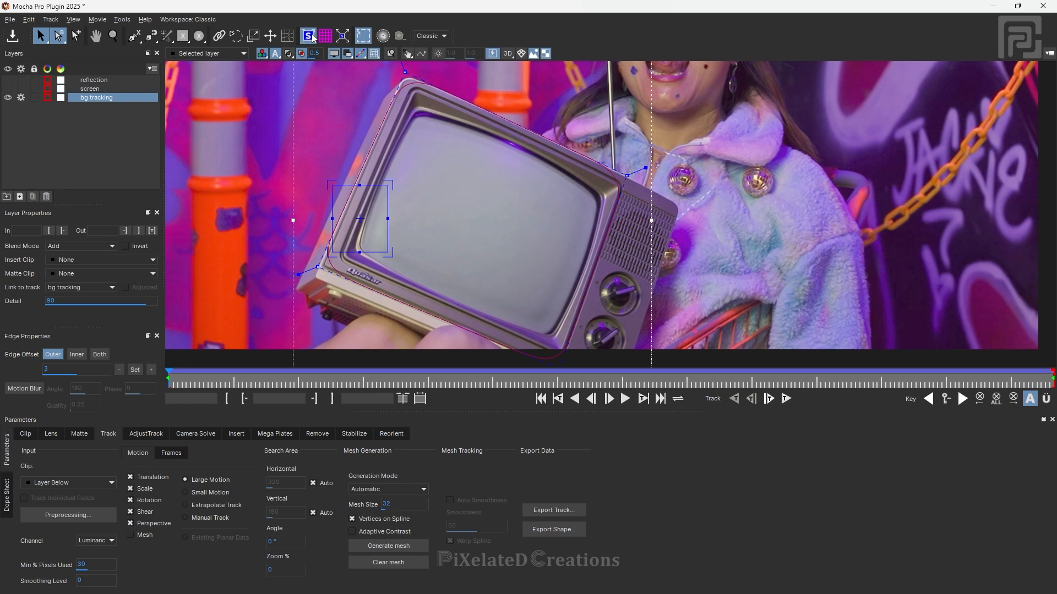
# - Fit the planar surface's four corners to the corners of the TV's front frame and save the project
pyautogui.scroll(3, 369, 182)
pyautogui.moveTo(398, 187); pyautogui.dragTo(774, 176)
pyautogui.moveTo(300, 182); pyautogui.dragTo(393, 103)
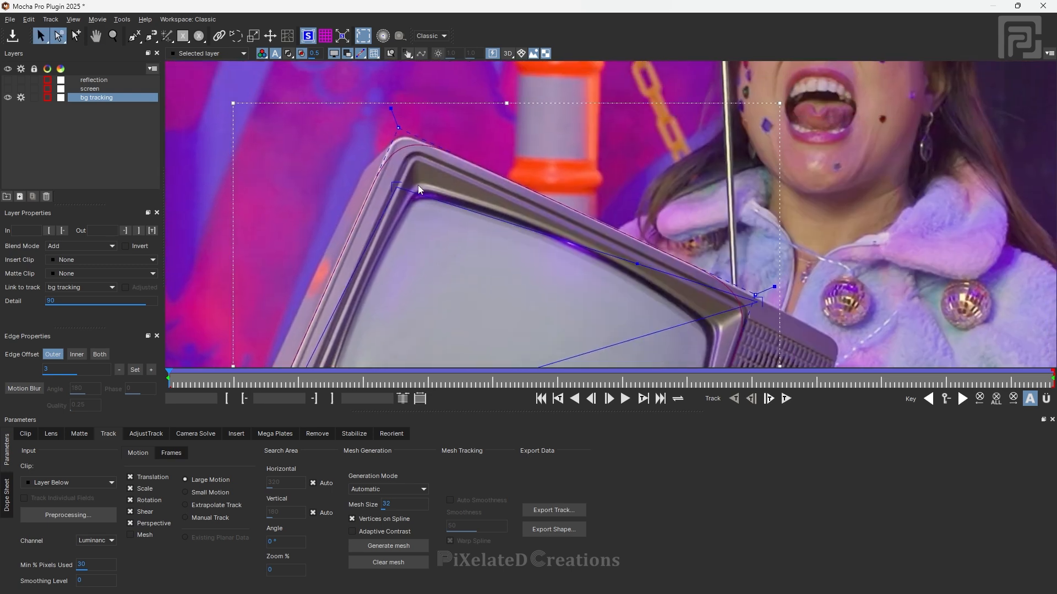
pyautogui.moveTo(392, 186); pyautogui.dragTo(407, 142)
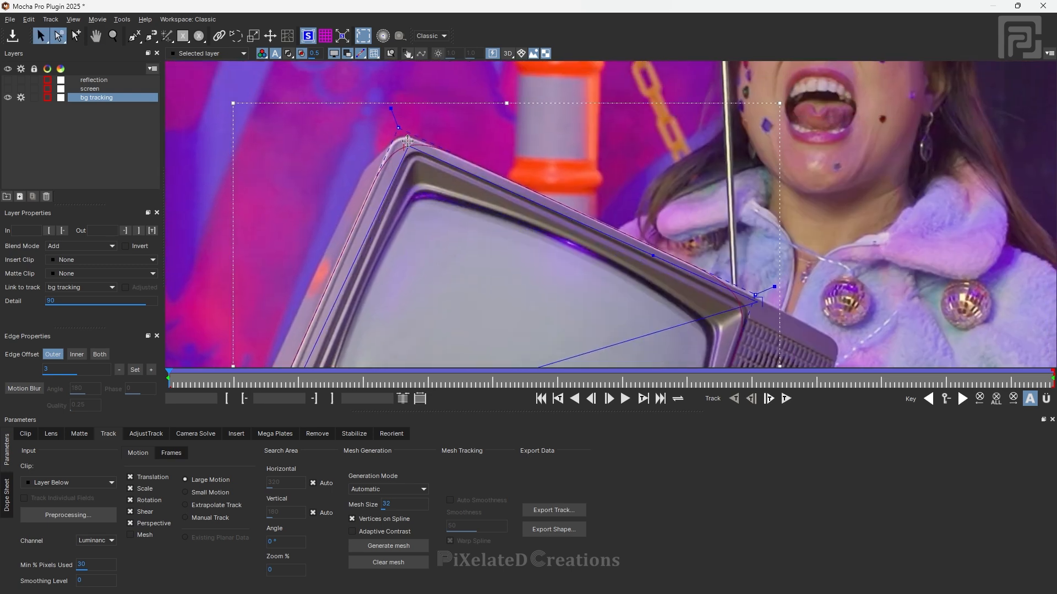
pyautogui.press('x')
pyautogui.moveTo(489, 280); pyautogui.dragTo(506, 68)
pyautogui.moveTo(303, 205); pyautogui.dragTo(302, 222)
pyautogui.moveTo(390, 205); pyautogui.dragTo(576, 304)
pyautogui.scroll(-2, 575, 304)
pyautogui.scroll(2, 496, 248)
pyautogui.scroll(-4, 380, 206)
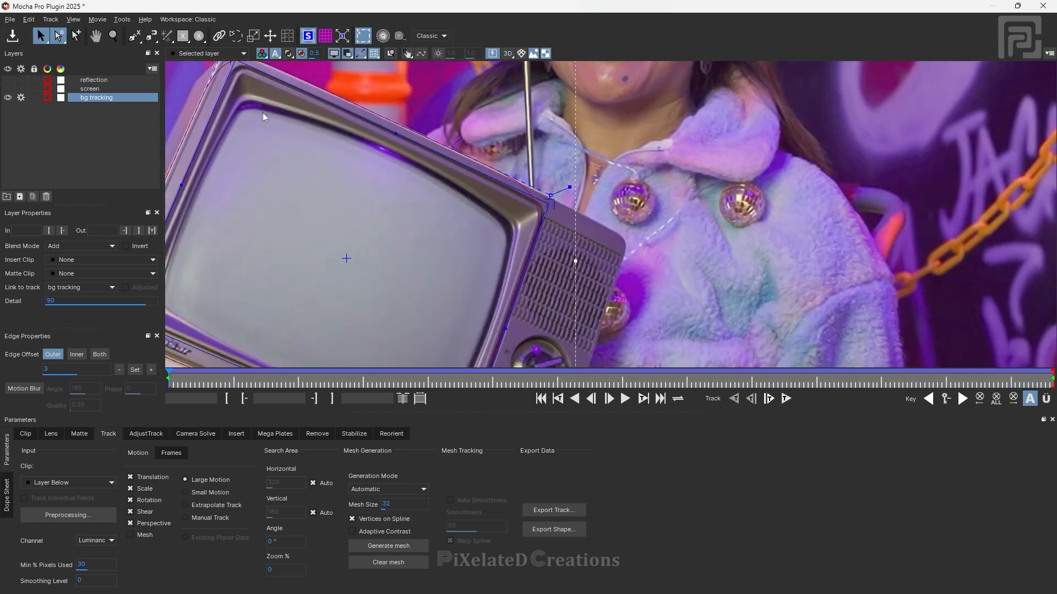
pyautogui.click(13, 37)
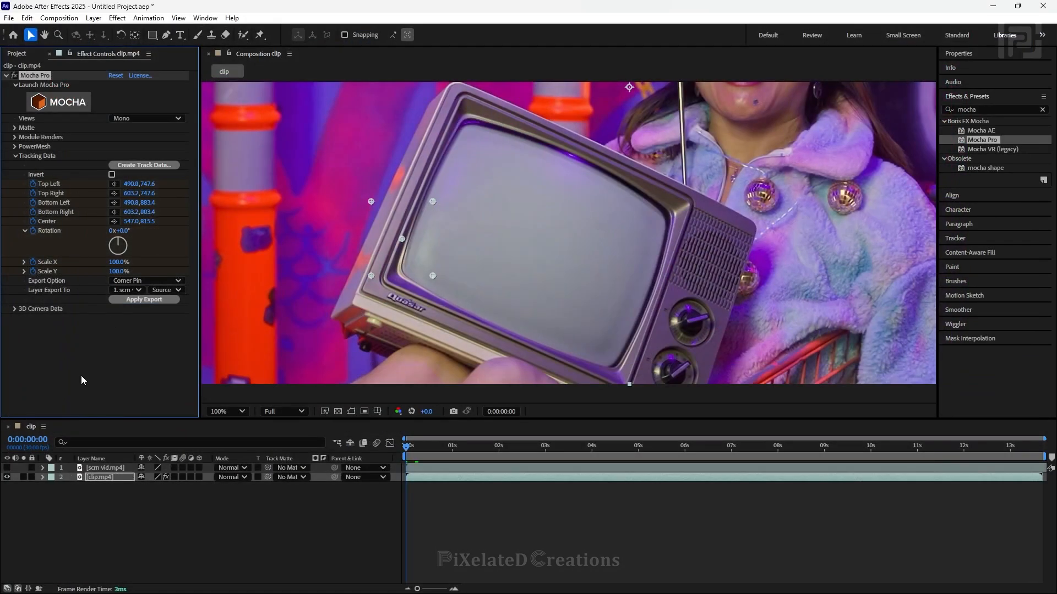
# - Keep scrn vid.mp4 as the export target and regenerate the track data from the bg tracking layer
pyautogui.click(136, 291)
pyautogui.click(146, 319)
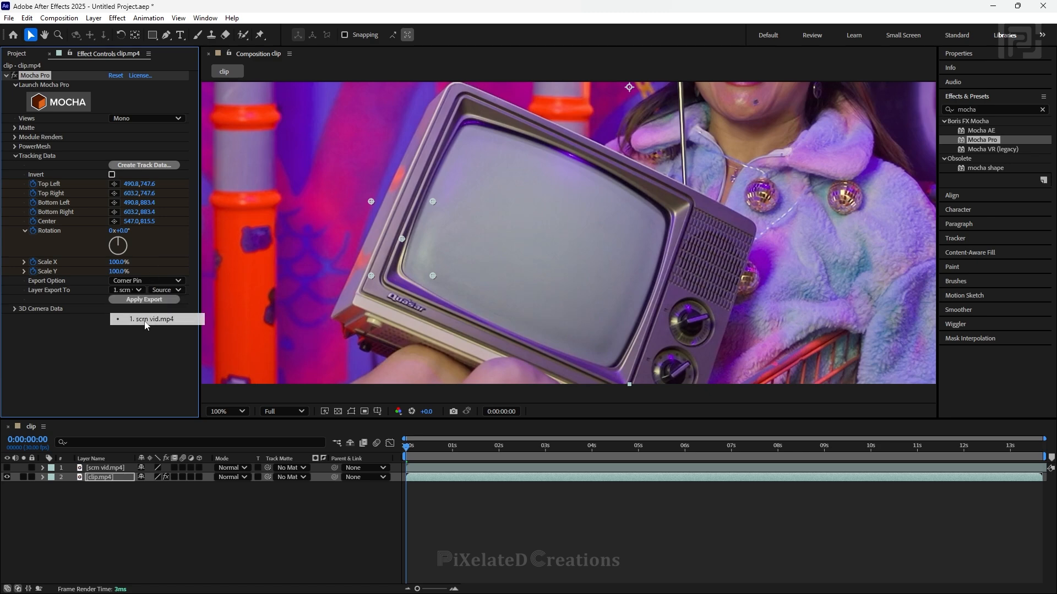
pyautogui.click(144, 166)
pyautogui.moveTo(94, 106); pyautogui.dragTo(600, 163)
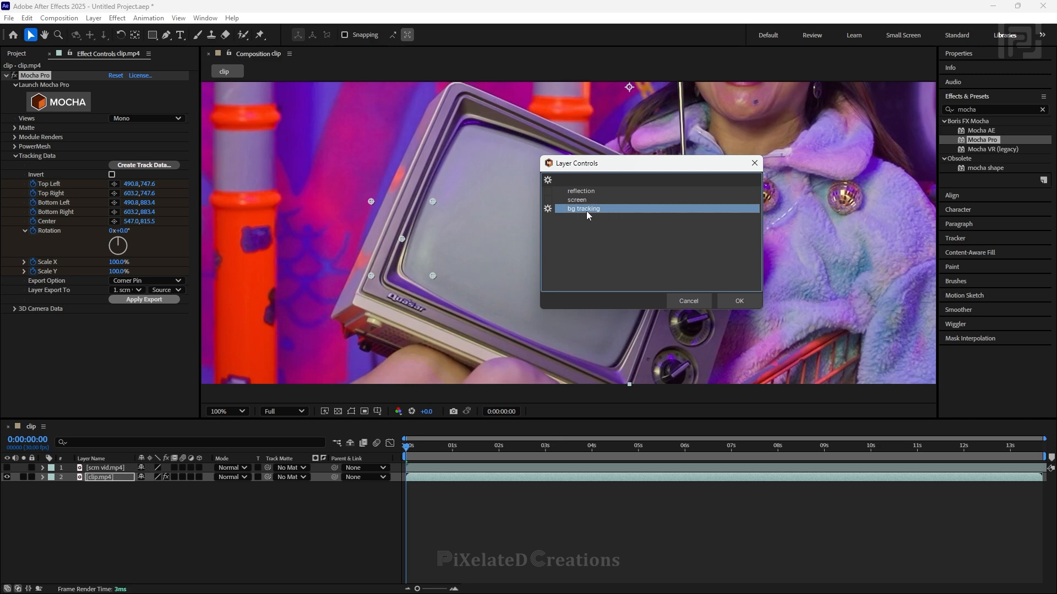
pyautogui.click(745, 302)
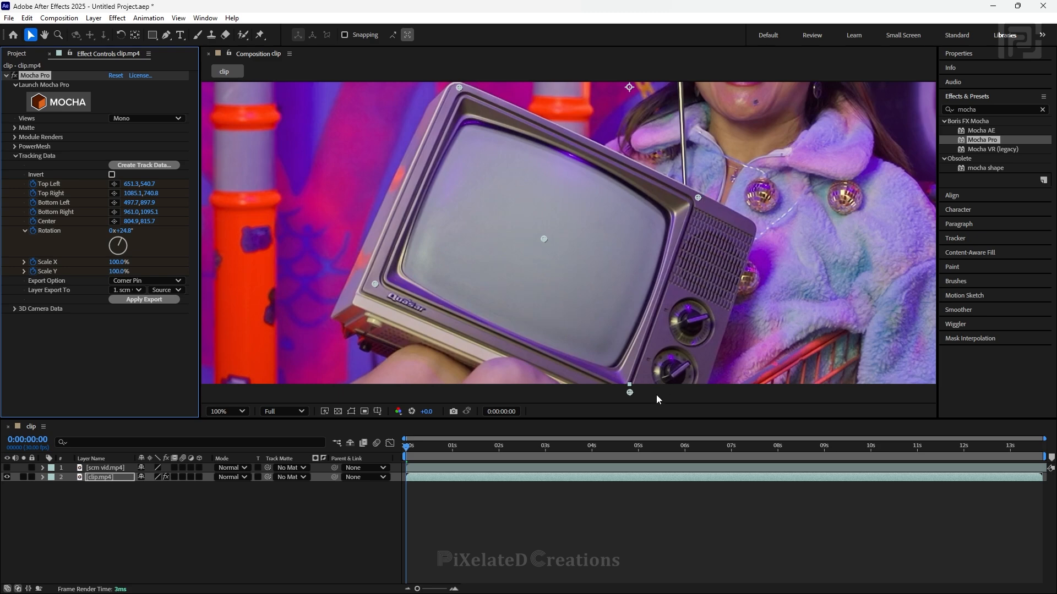
# - Unhide scrn vid.mp4, apply the Corner Pin export to it, and scrub through the composition to check the fit
pyautogui.click(141, 300)
pyautogui.click(6, 468)
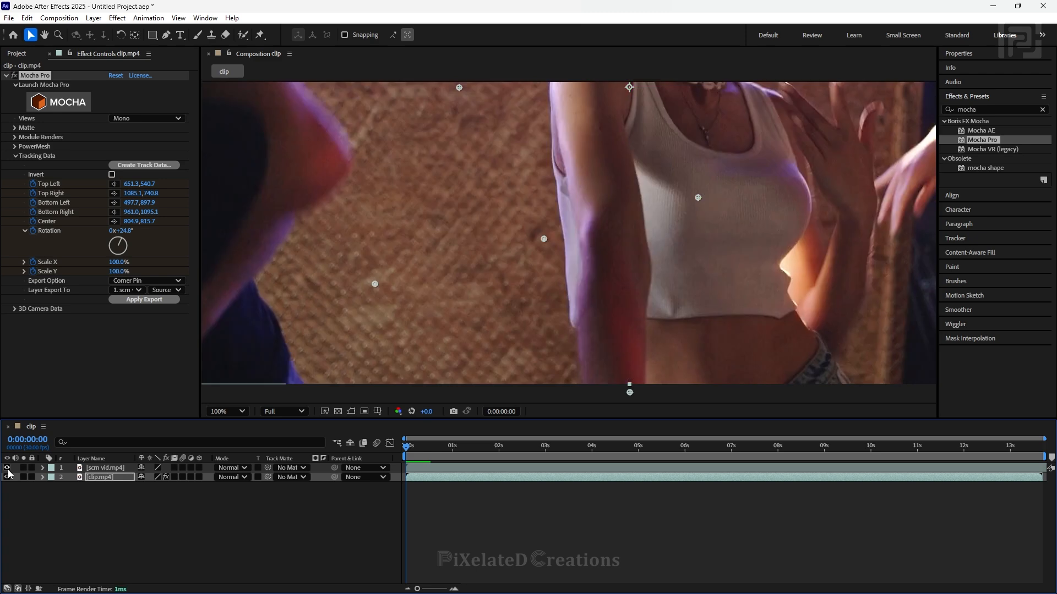
pyautogui.scroll(-10, 491, 329)
pyautogui.scroll(5, 490, 329)
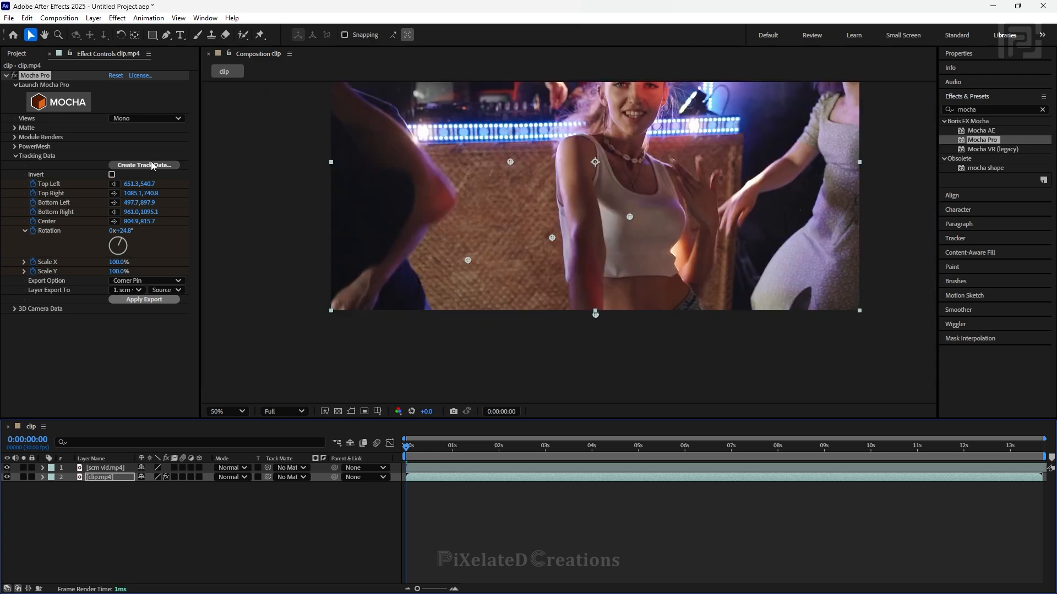
pyautogui.click(143, 299)
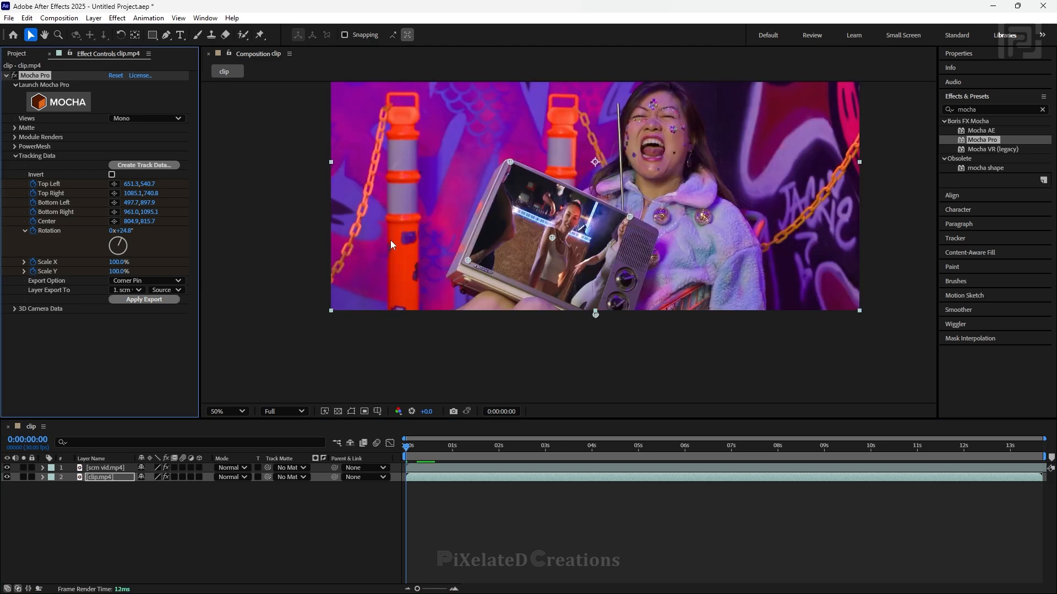
pyautogui.scroll(2, 399, 298)
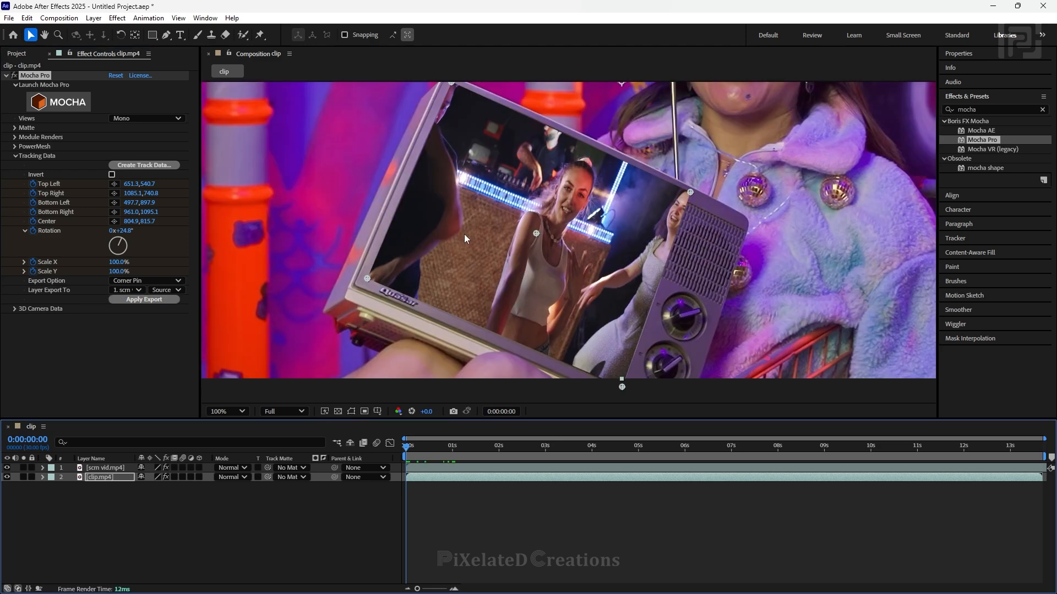
pyautogui.moveTo(427, 452); pyautogui.dragTo(394, 467)
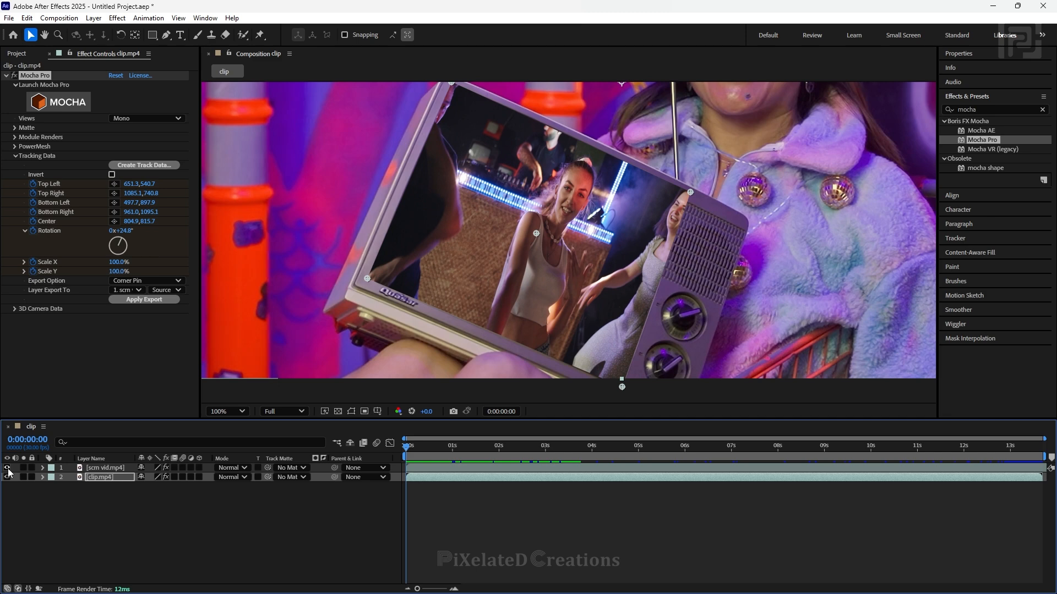
# - Hide the corner-pinned scrn vid.mp4 layer and select the clip.mp4 layer
pyautogui.click(111, 469)
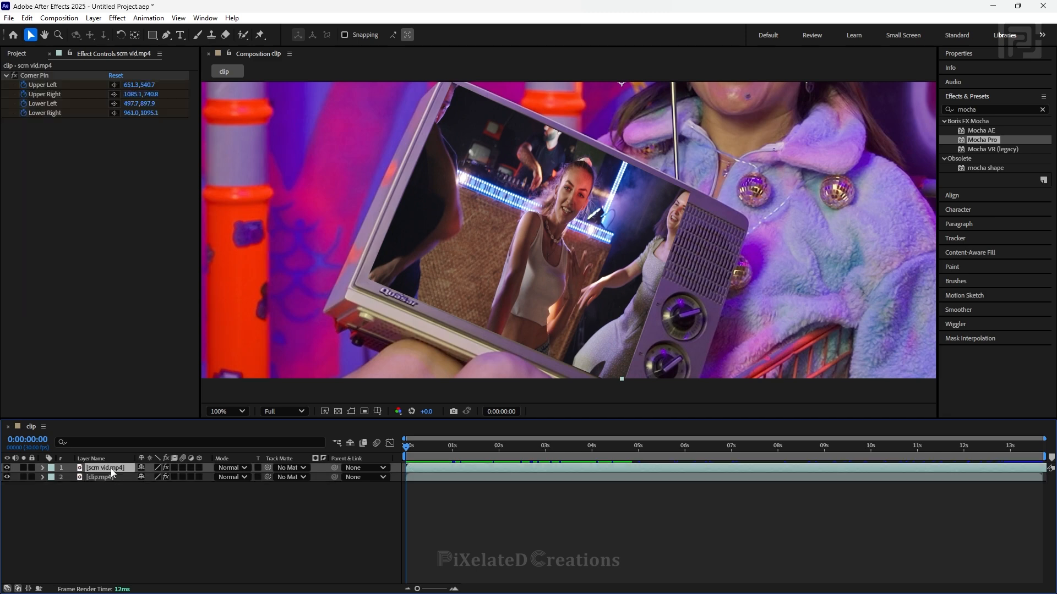
pyautogui.click(8, 468)
pyautogui.click(97, 479)
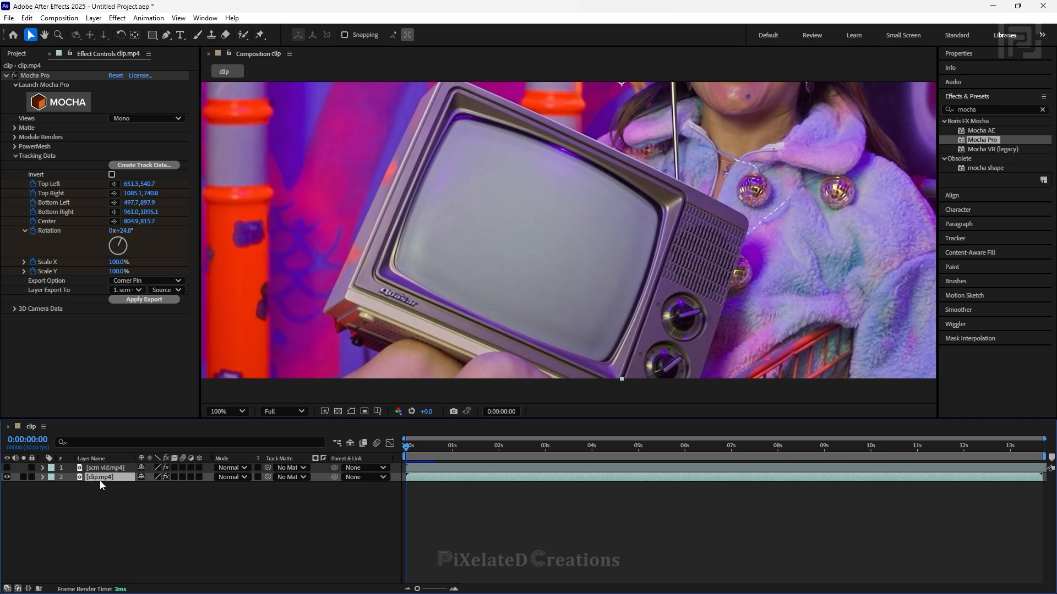
# - Duplicate the clip.mp4 layer three times, hide the bottom original, and select the copy directly above it
pyautogui.hotkey('ctrl', 'd')
pyautogui.hotkey('ctrl', 'd')
pyautogui.hotkey('ctrl', 'd')
pyautogui.click(110, 497)
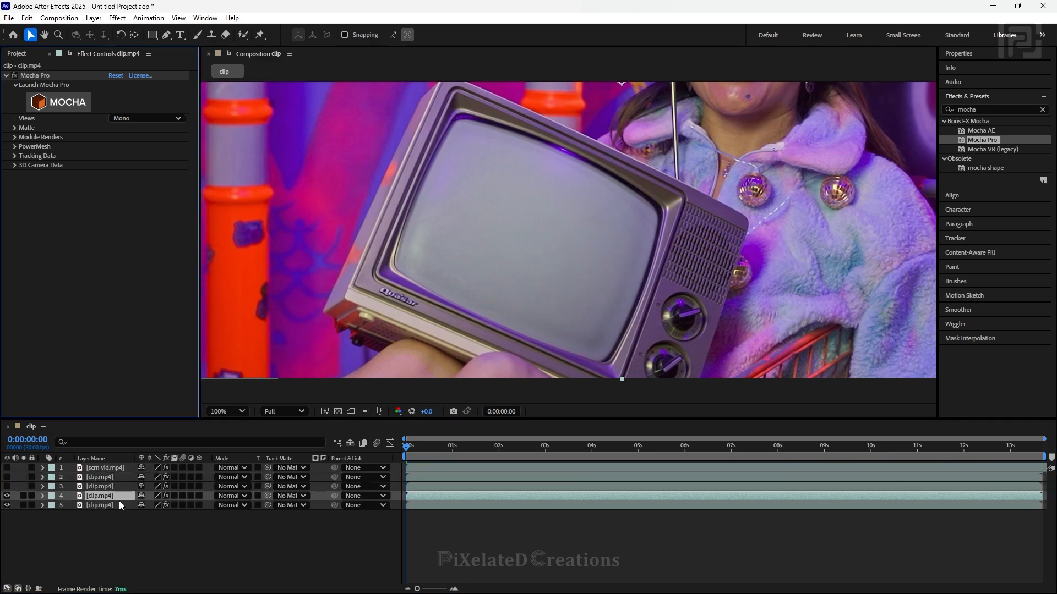
pyautogui.click(107, 504)
pyautogui.click(7, 505)
pyautogui.click(102, 496)
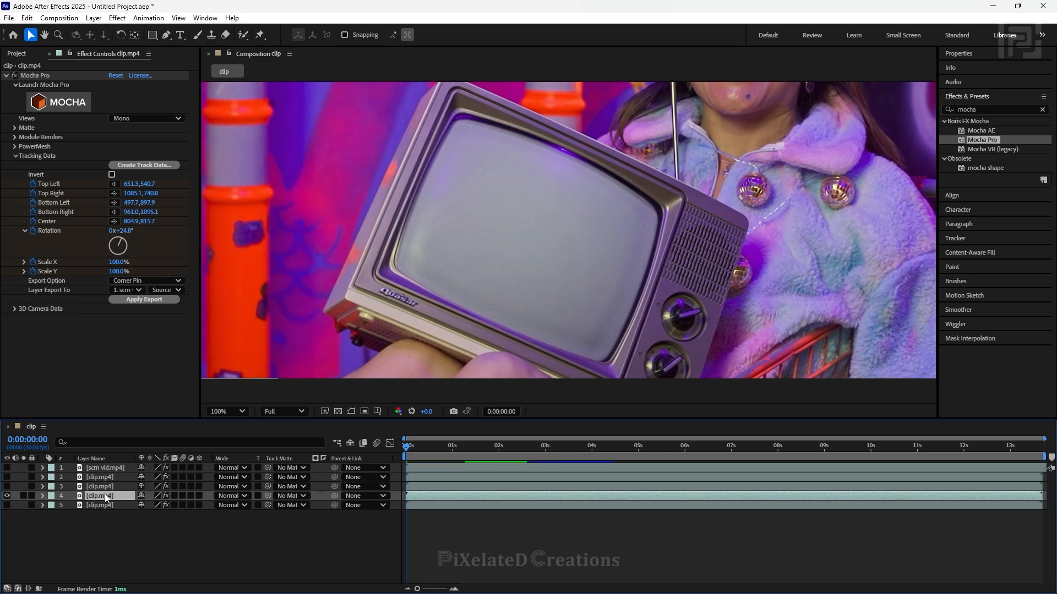
# - Unhide the bottom clip.mp4 layer and turn on View Matte in the selected copy's Mocha Pro effect
pyautogui.click(15, 128)
pyautogui.click(7, 506)
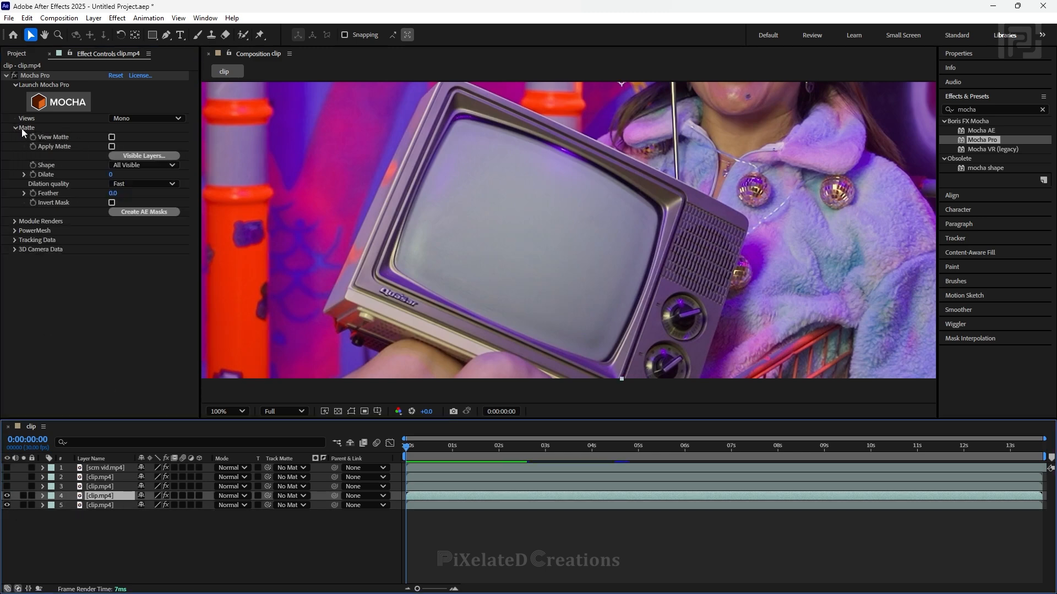
pyautogui.click(112, 138)
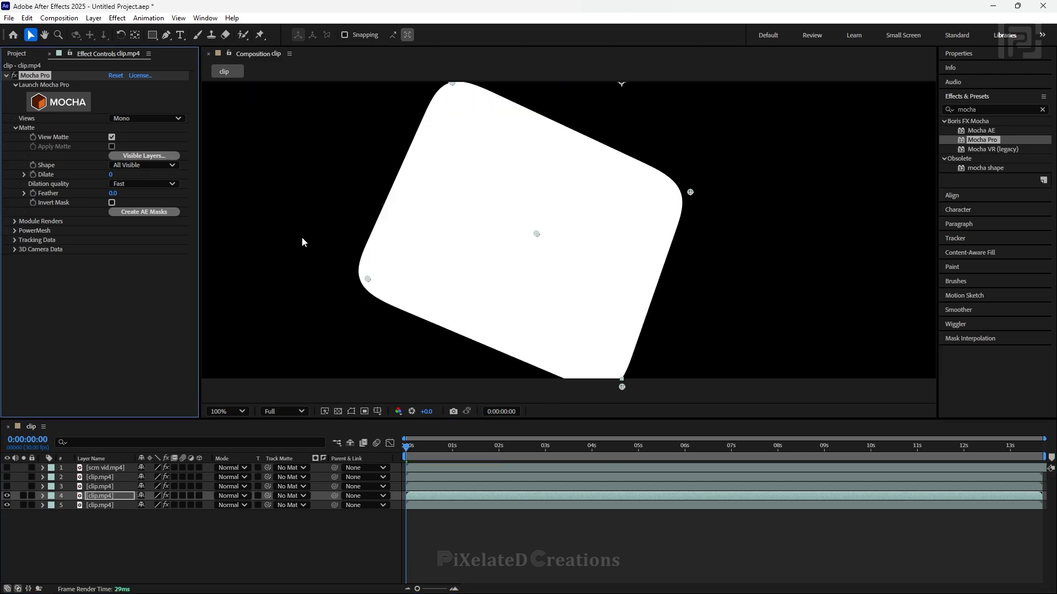
# - Limit the Mocha matte's visible layers to screen only, switching bg tracking off
pyautogui.click(141, 156)
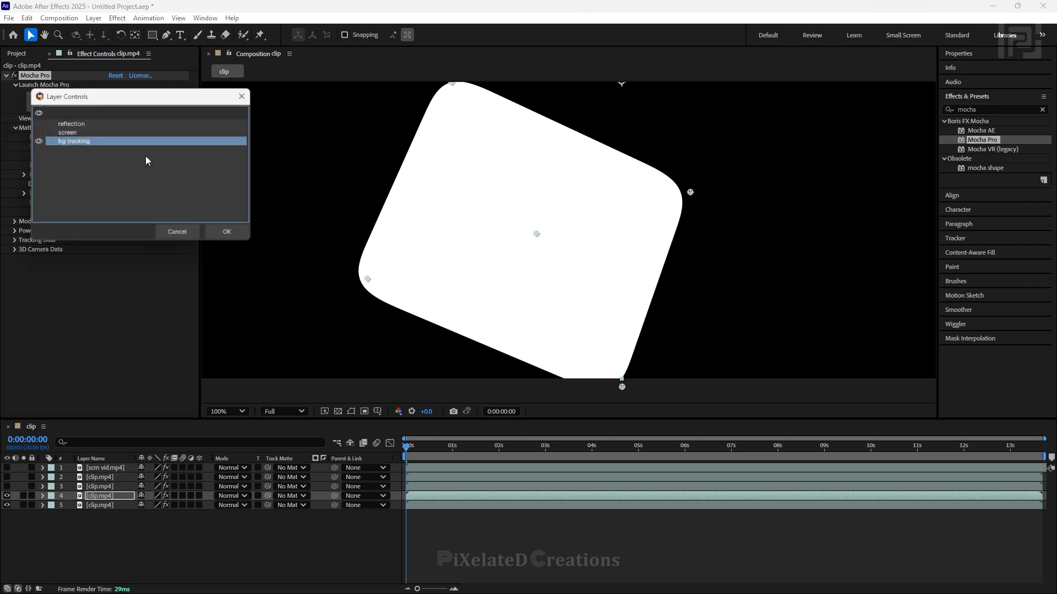
pyautogui.moveTo(105, 102); pyautogui.dragTo(567, 147)
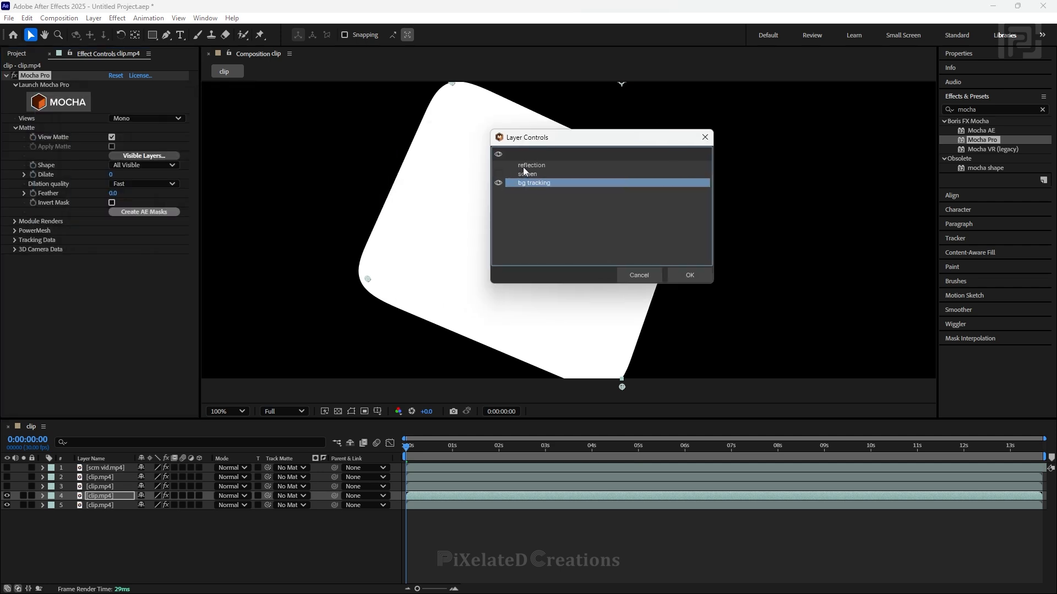
pyautogui.click(523, 168)
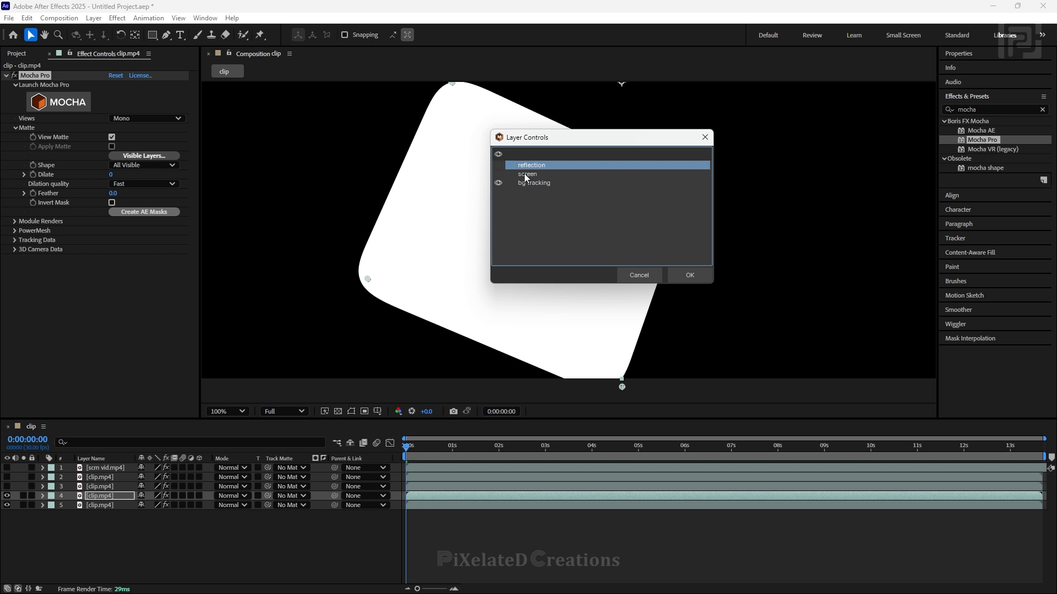
pyautogui.click(524, 174)
pyautogui.click(498, 183)
pyautogui.click(498, 174)
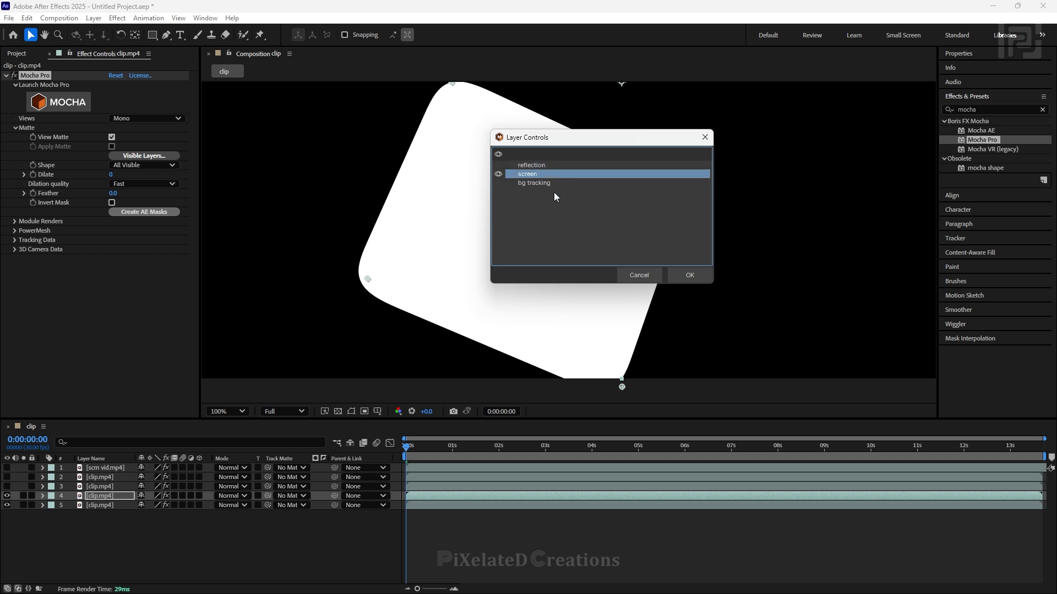
pyautogui.click(689, 275)
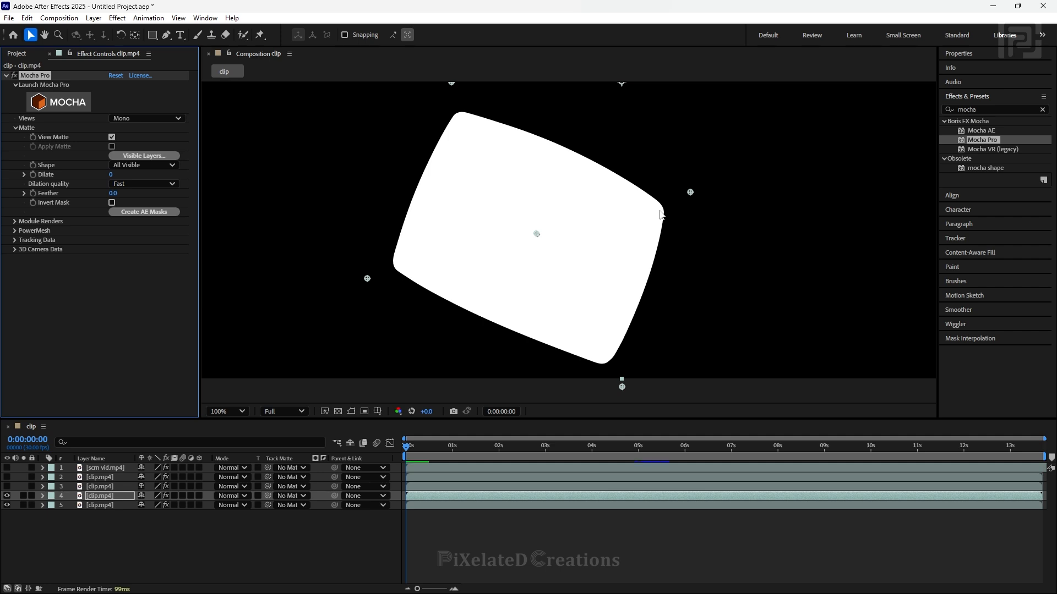
# - Turn off View Matte, create AE masks on the selected copy, and inspect the masked TV screen with the bottom clip.mp4 hidden
pyautogui.click(112, 137)
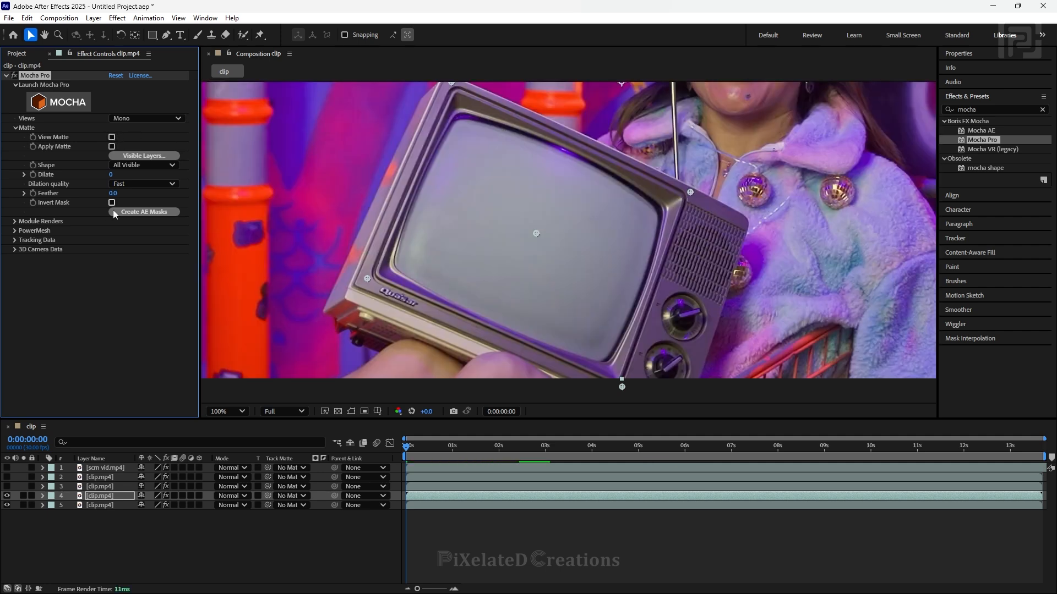
pyautogui.click(136, 213)
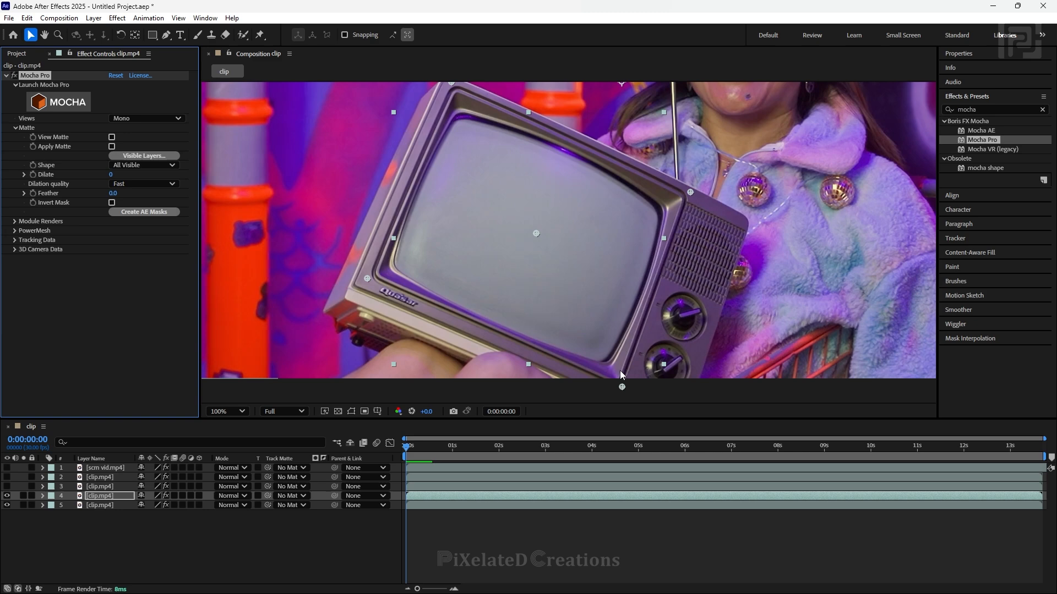
pyautogui.click(8, 506)
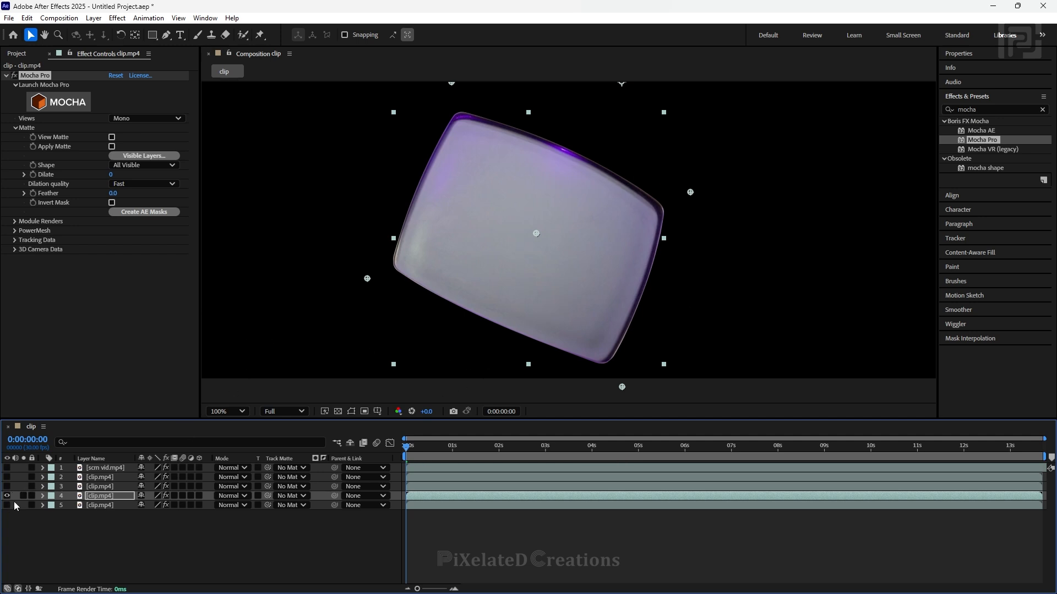
pyautogui.moveTo(509, 154); pyautogui.dragTo(474, 186)
pyautogui.scroll(1, 474, 186)
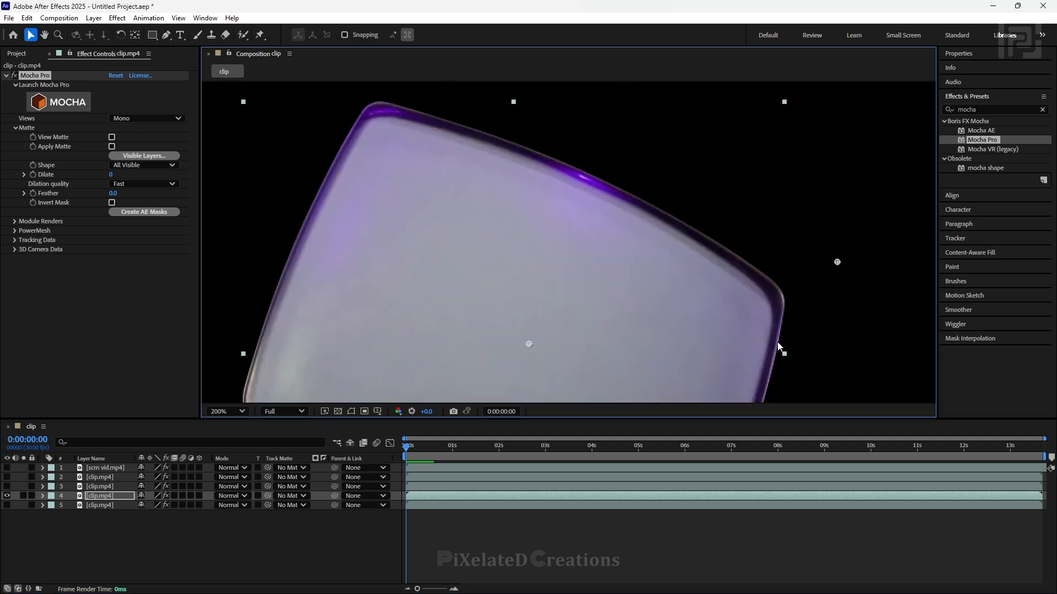
pyautogui.scroll(-2, 779, 347)
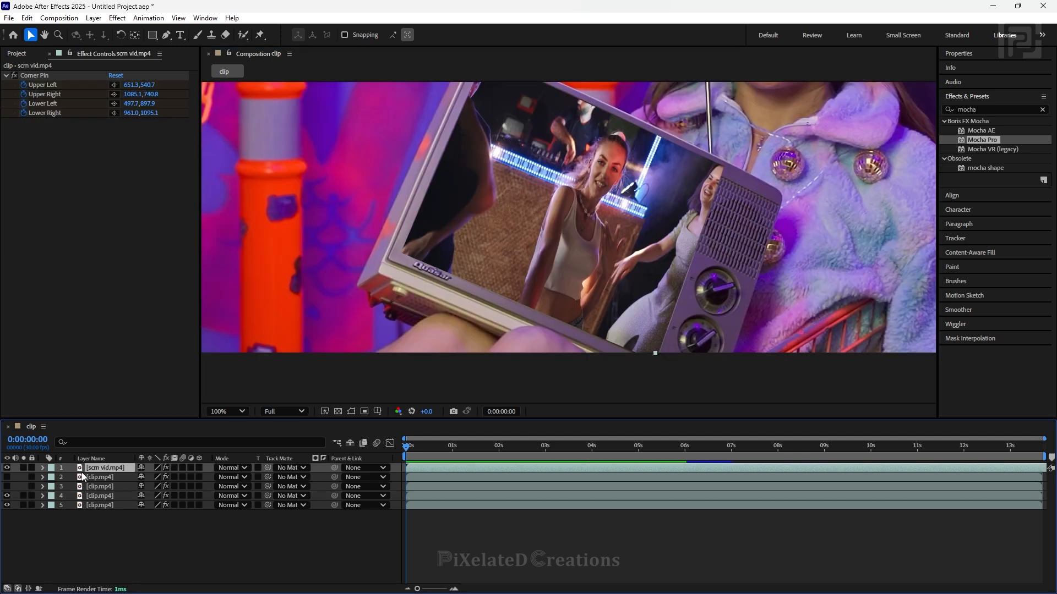
pyautogui.moveTo(409, 450); pyautogui.dragTo(295, 474)
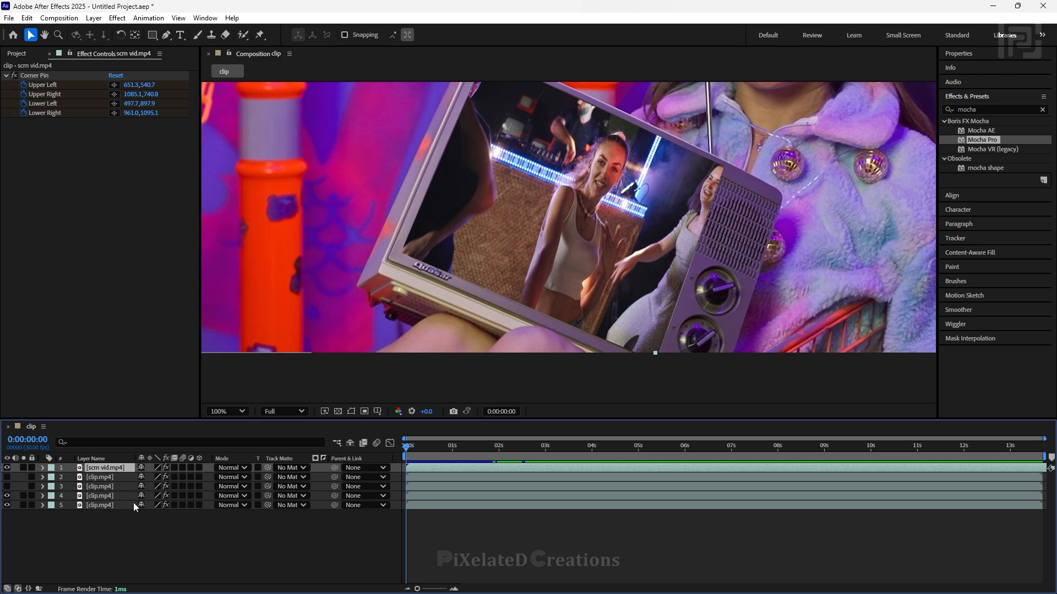
# - Rename the masked clip.mp4 copy on layer 4 as matte screen
pyautogui.click(107, 494)
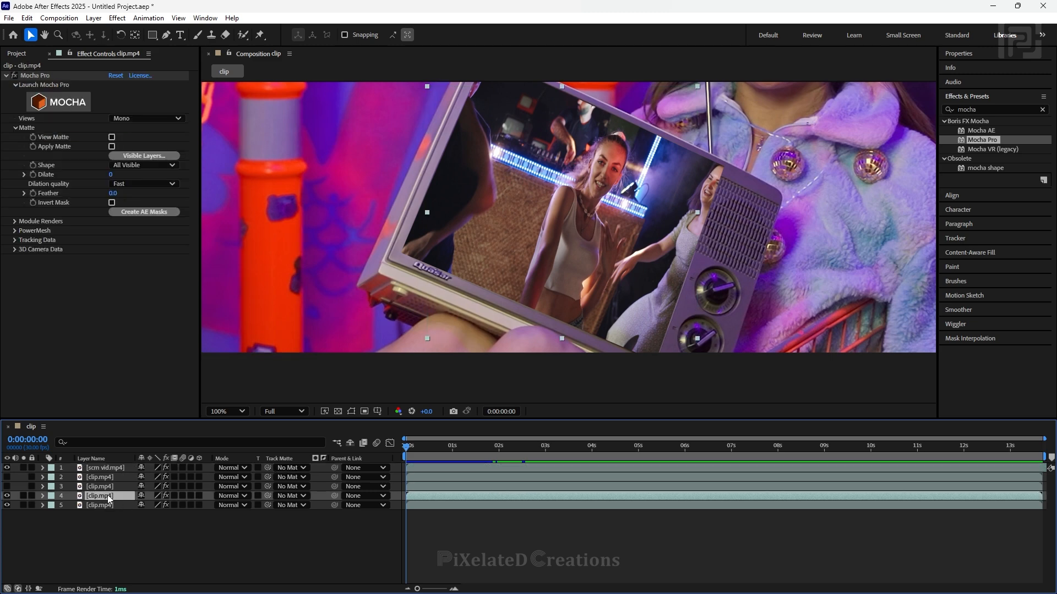
pyautogui.rightClick(106, 495)
pyautogui.click(138, 464)
pyautogui.write('matte scree')
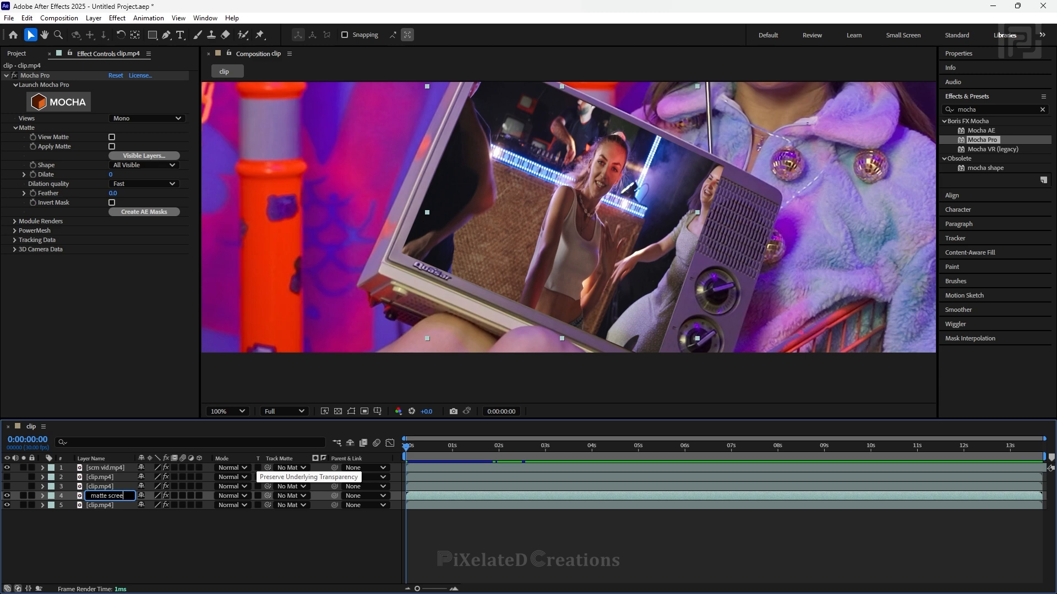
pyautogui.write('bnn')
pyautogui.press('Return')
pyautogui.click(236, 534)
pyautogui.click(105, 467)
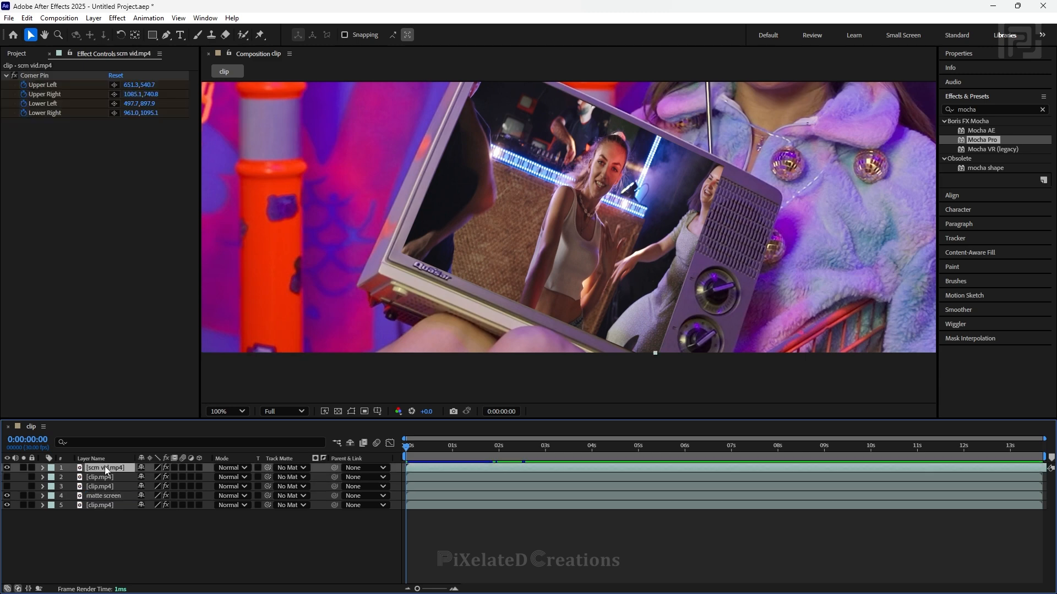
pyautogui.click(296, 469)
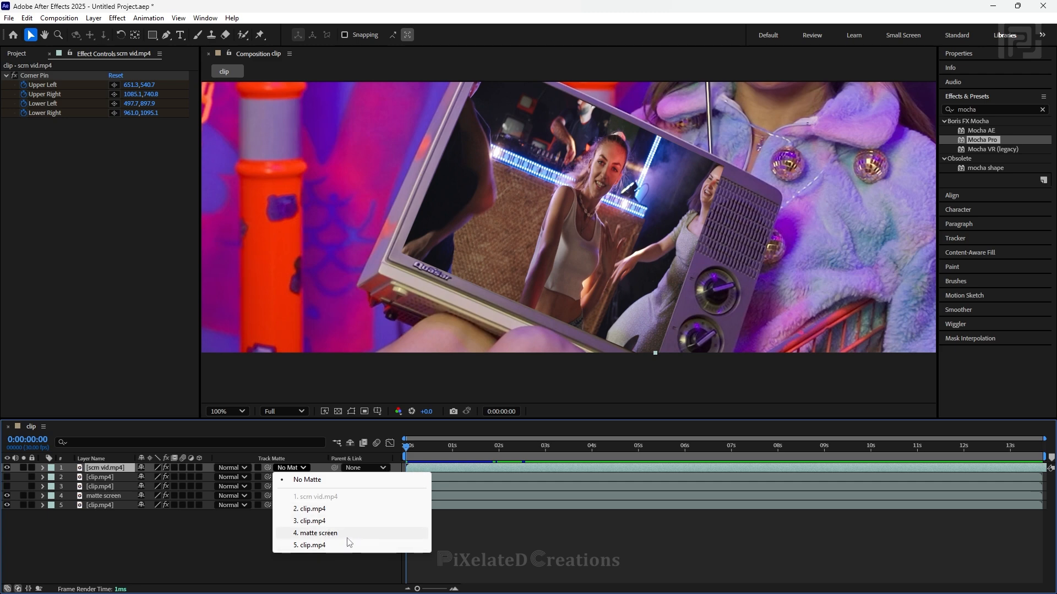
pyautogui.click(223, 527)
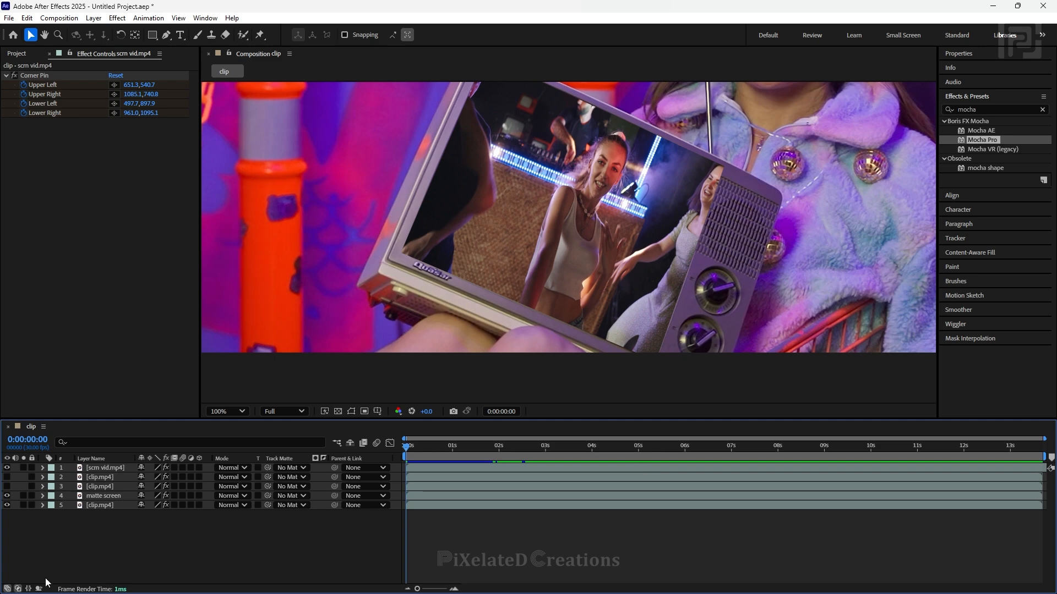
# - Toggle the timeline's switches and modes panes so the Mode and Track Matte columns appear before the layer switches
pyautogui.click(18, 589)
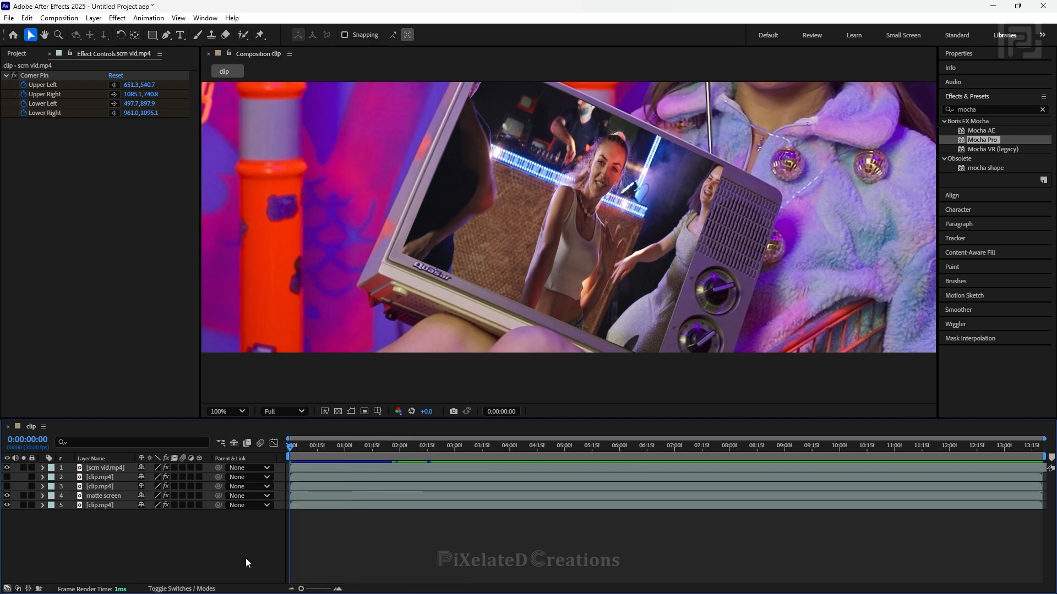
pyautogui.click(171, 589)
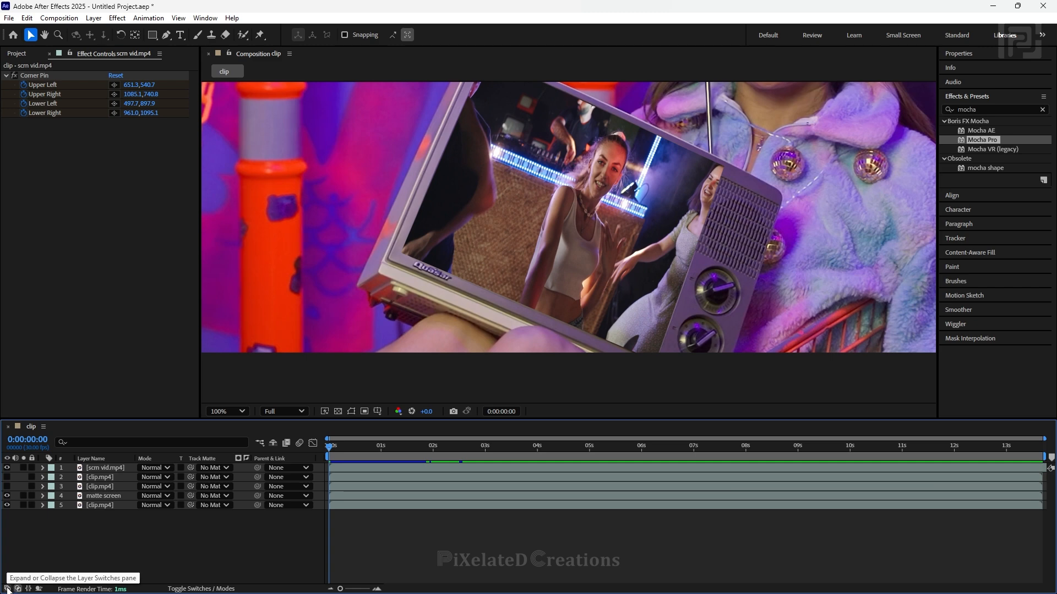
pyautogui.click(8, 588)
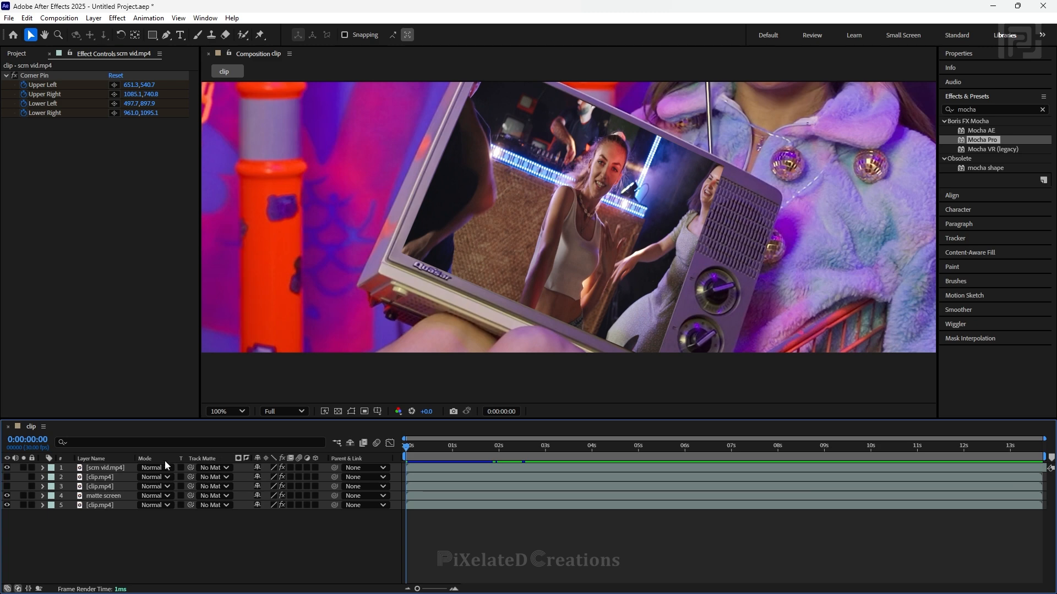
# - Assign the matte screen layer as the track matte of scrn vid.mp4
pyautogui.click(114, 468)
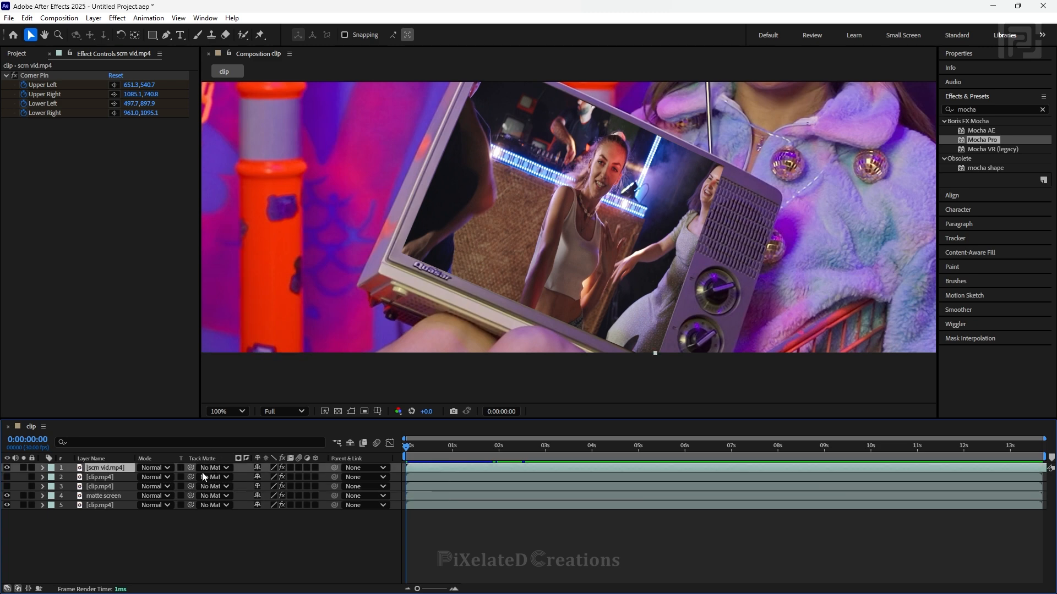
pyautogui.click(226, 469)
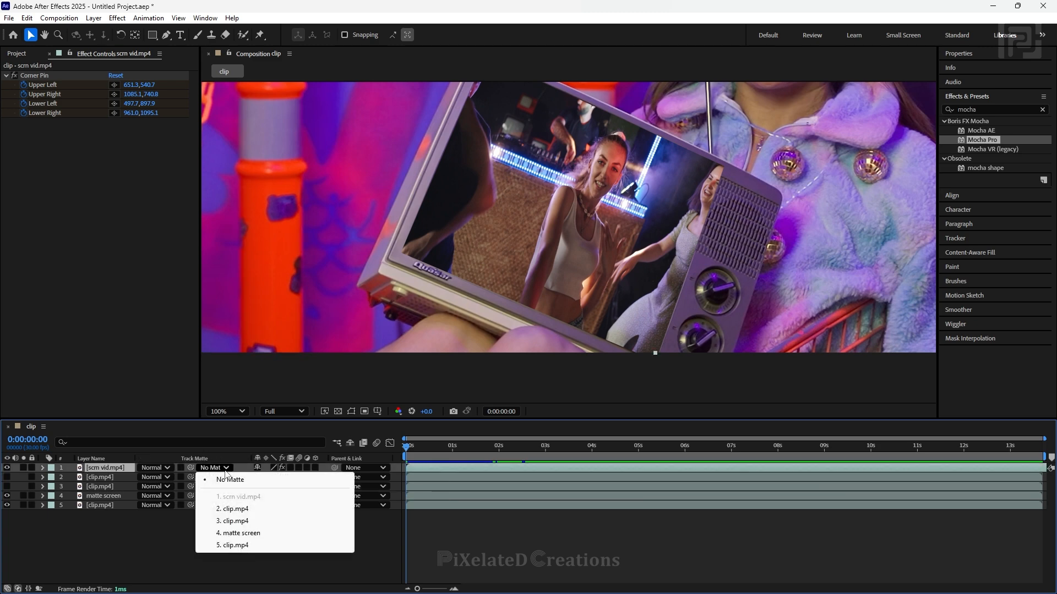
pyautogui.click(238, 534)
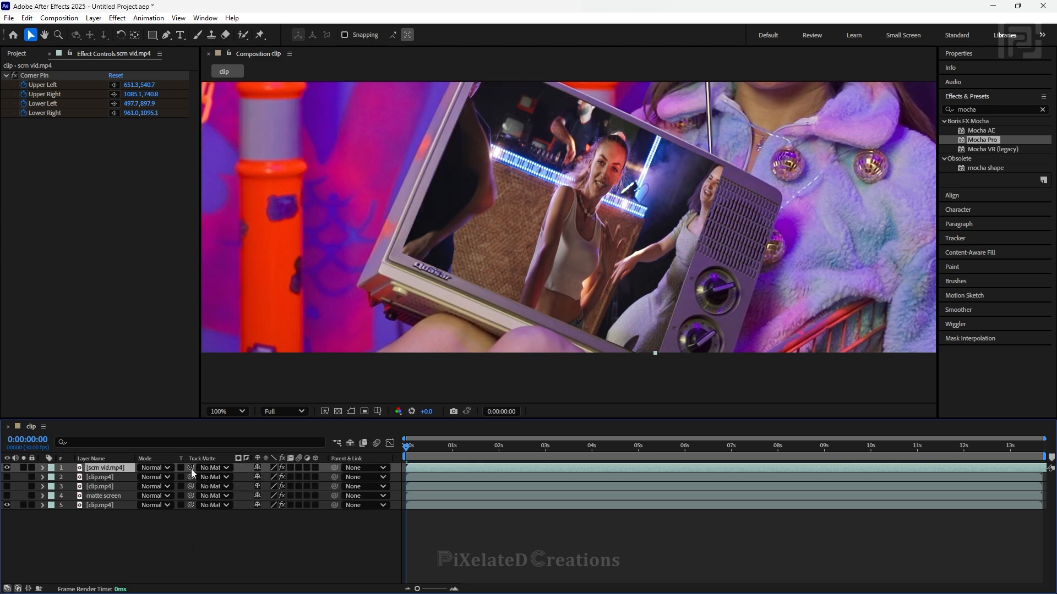
pyautogui.moveTo(193, 467); pyautogui.dragTo(94, 496)
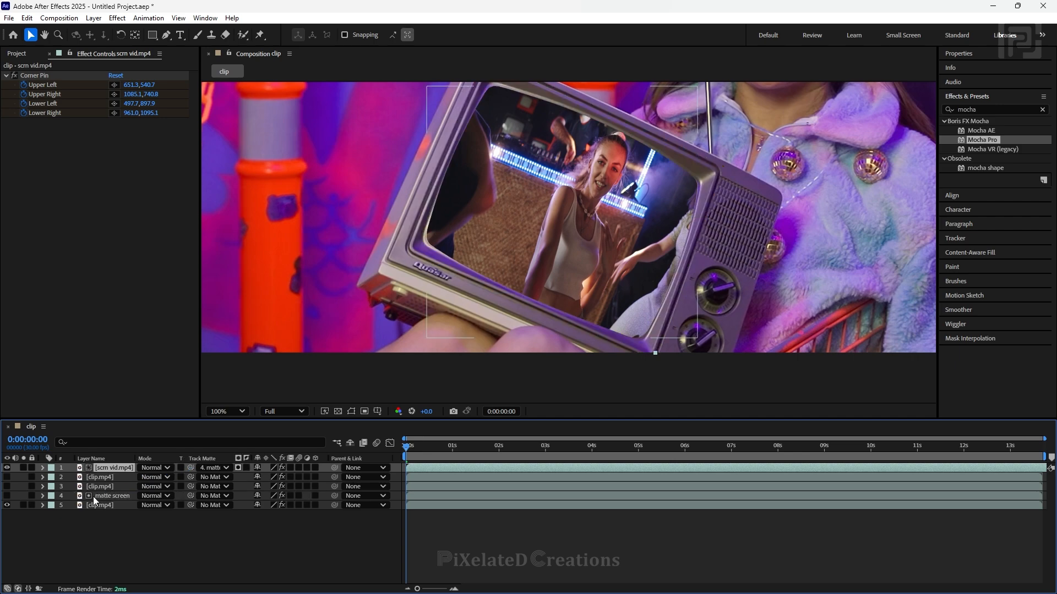
# - Scrub through the composition with scrn vid.mp4 visible and hidden to examine the matte fit and the original screen's reflections
pyautogui.scroll(-1, 615, 206)
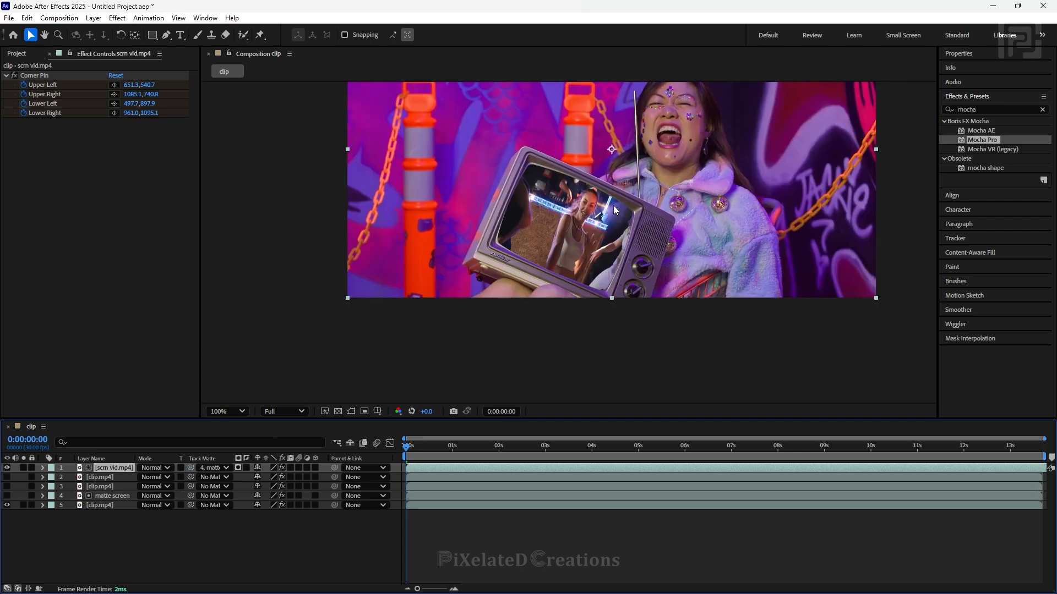
pyautogui.scroll(1, 615, 206)
pyautogui.moveTo(406, 452)
pyautogui.mouseDown()
pyautogui.moveTo(486, 443)
pyautogui.moveTo(861, 452)
pyautogui.moveTo(782, 464)
pyautogui.moveTo(405, 451)
pyautogui.mouseUp()
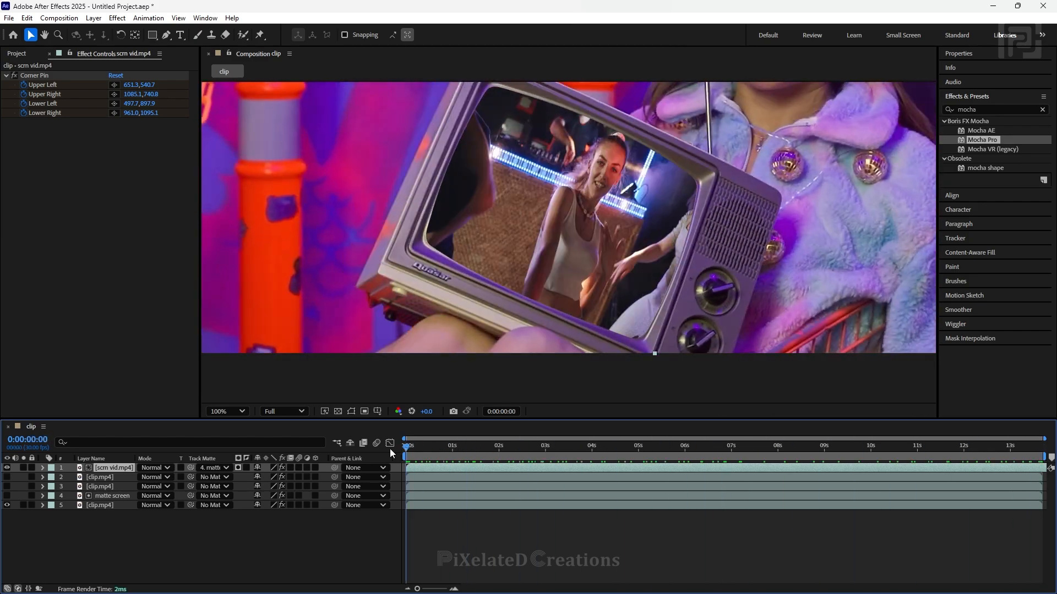
pyautogui.moveTo(407, 450)
pyautogui.mouseDown()
pyautogui.moveTo(756, 467)
pyautogui.moveTo(407, 454)
pyautogui.mouseUp()
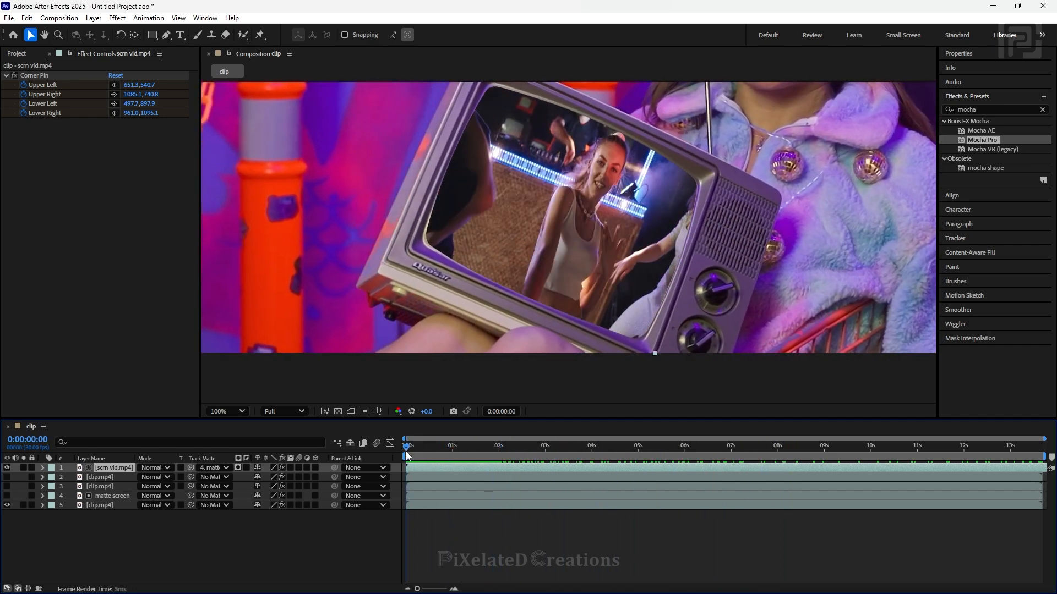
pyautogui.click(7, 468)
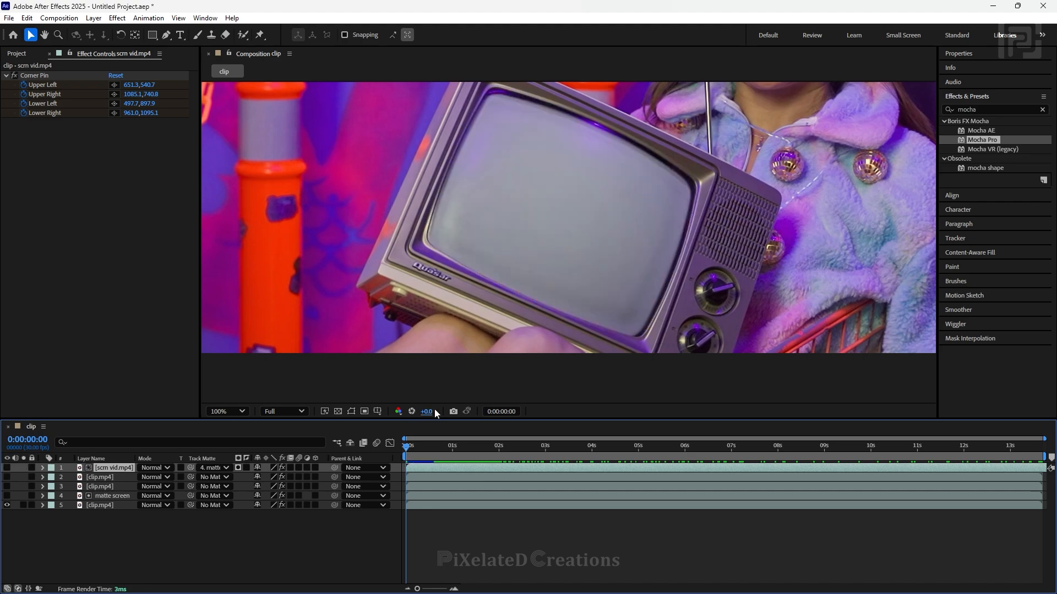
pyautogui.moveTo(423, 449); pyautogui.dragTo(684, 468)
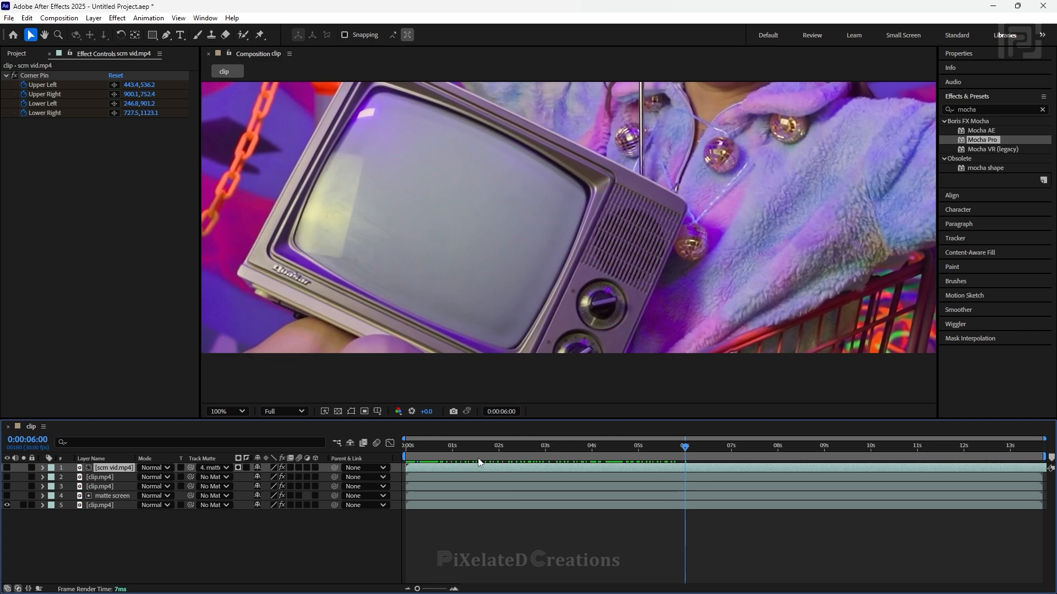
pyautogui.press('Home')
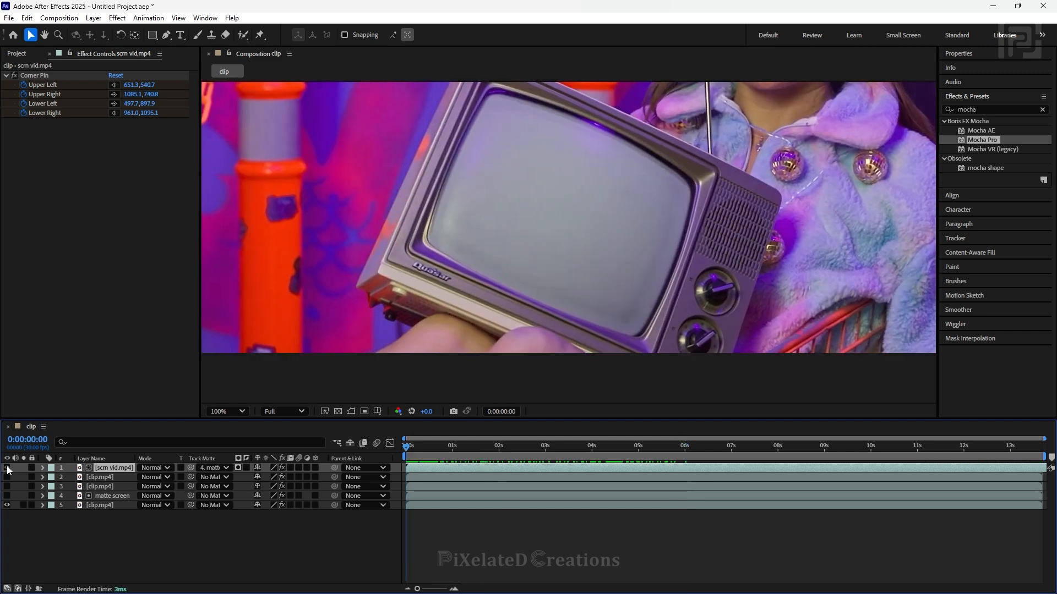
pyautogui.click(7, 468)
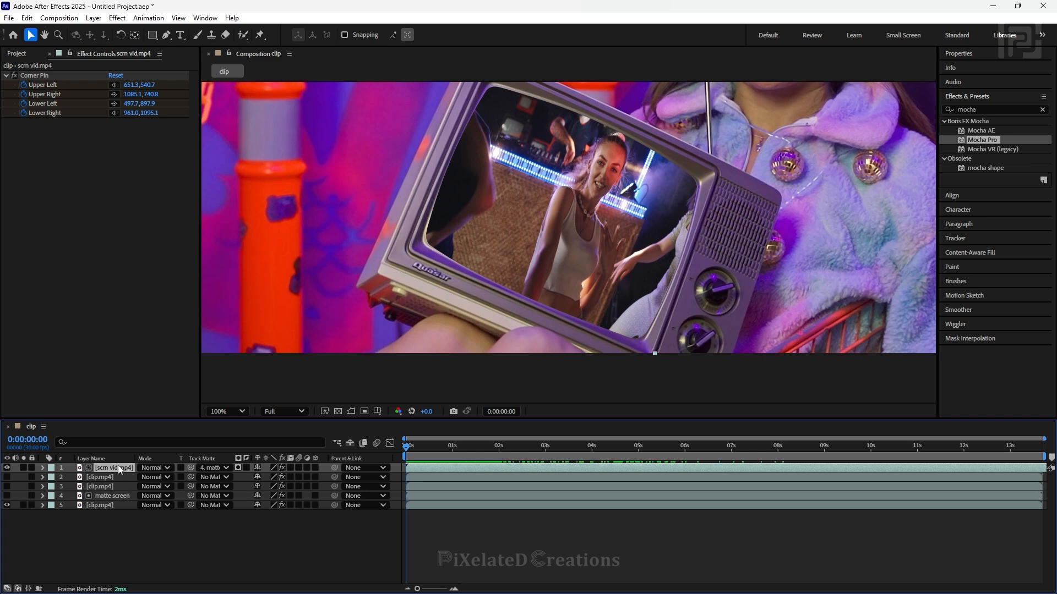
# - Set the blending mode of scrn vid.mp4 to Overlay and scrub through the composition to check the blended reflections
pyautogui.click(155, 468)
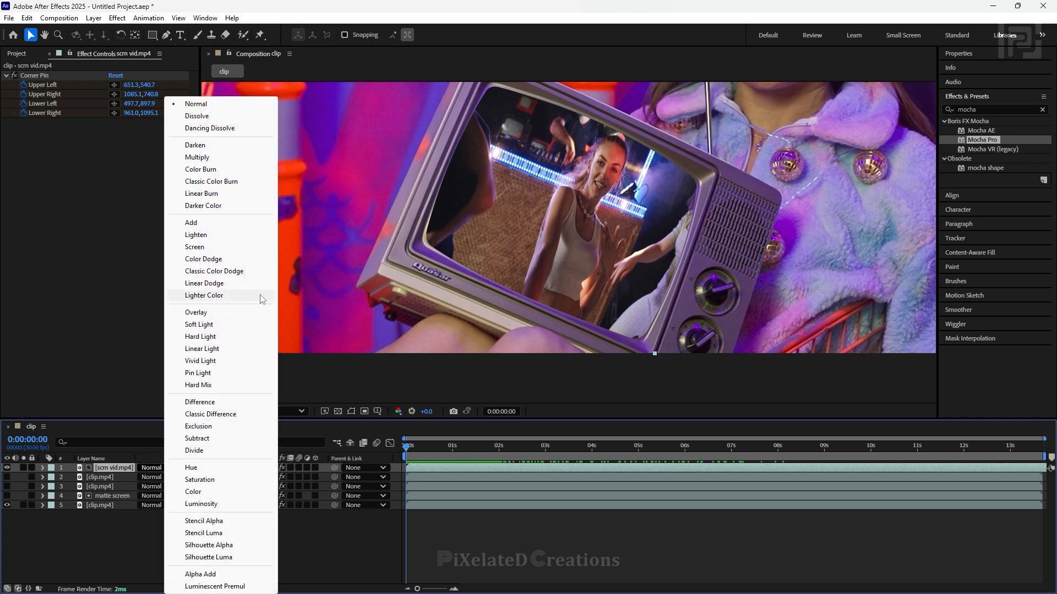
pyautogui.click(220, 312)
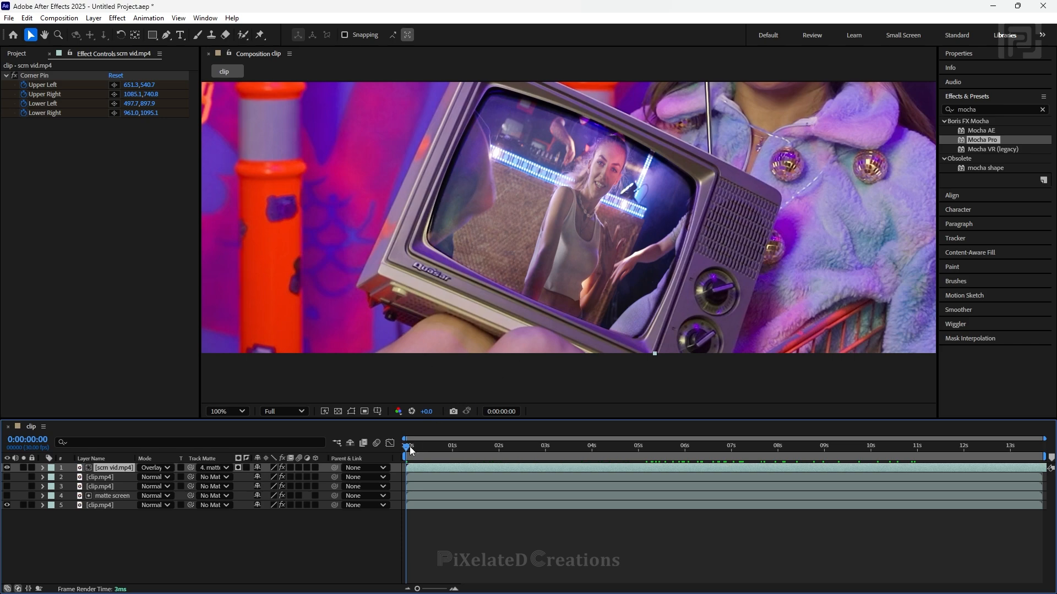
pyautogui.moveTo(409, 450); pyautogui.dragTo(650, 469)
pyautogui.moveTo(649, 470); pyautogui.dragTo(777, 468)
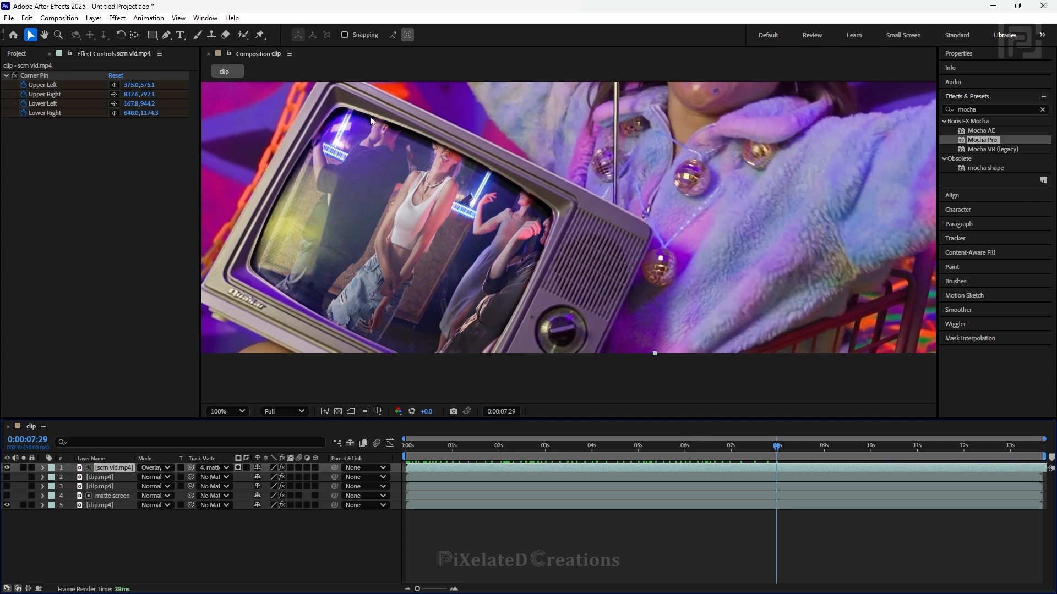
pyautogui.moveTo(429, 448); pyautogui.dragTo(995, 474)
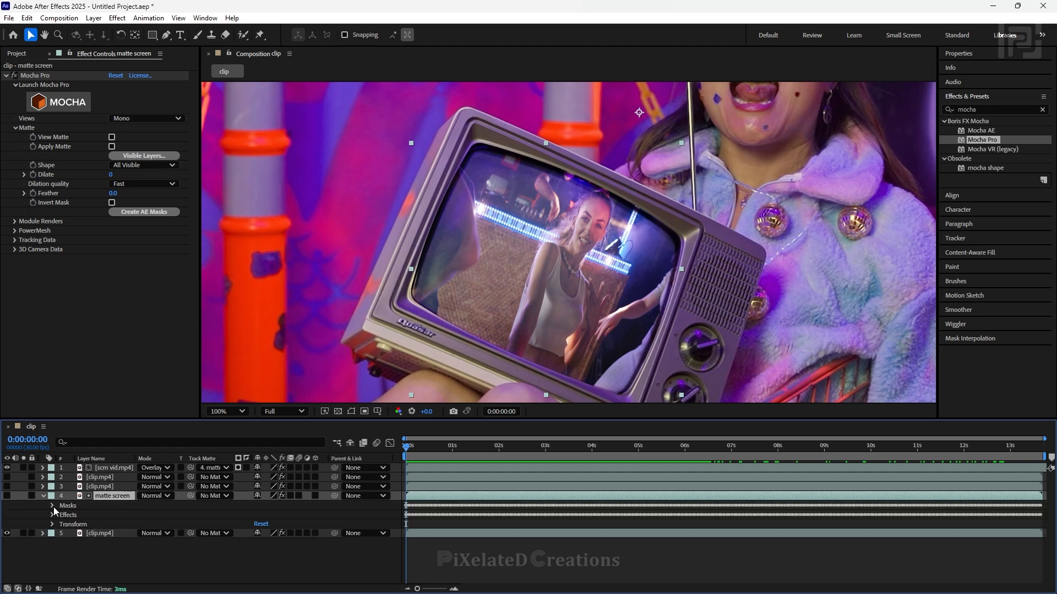
# - Set the feather of the screen mask on the matte screen layer to 5 pixels
pyautogui.click(53, 506)
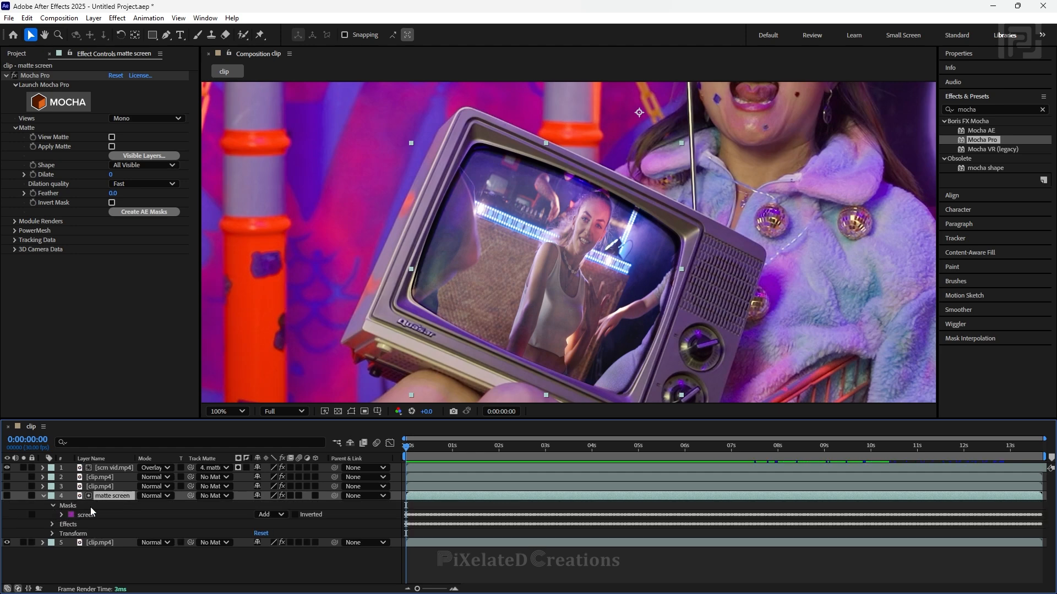
pyautogui.click(61, 516)
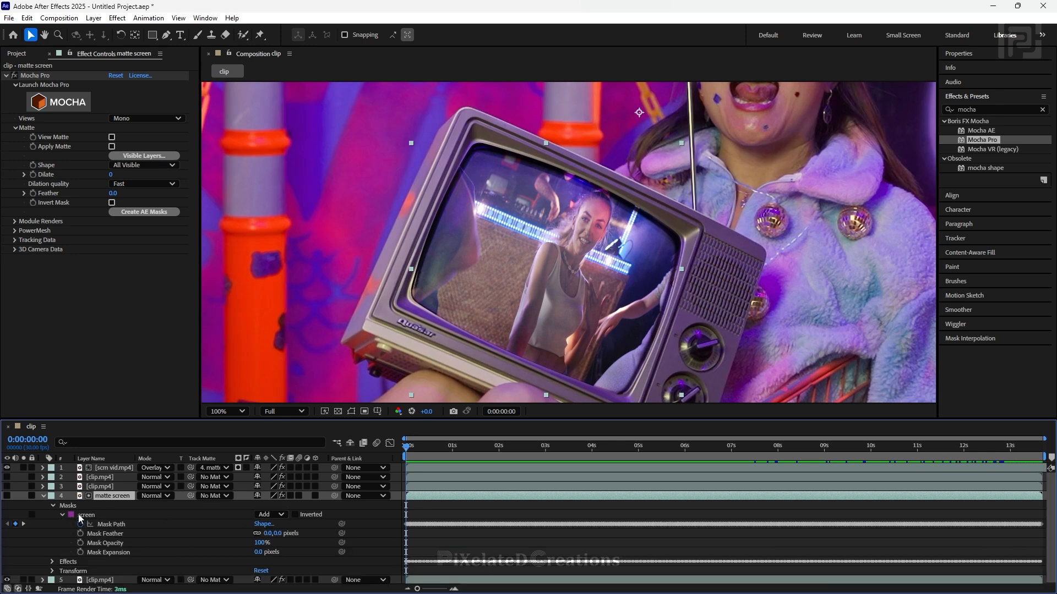
pyautogui.click(277, 533)
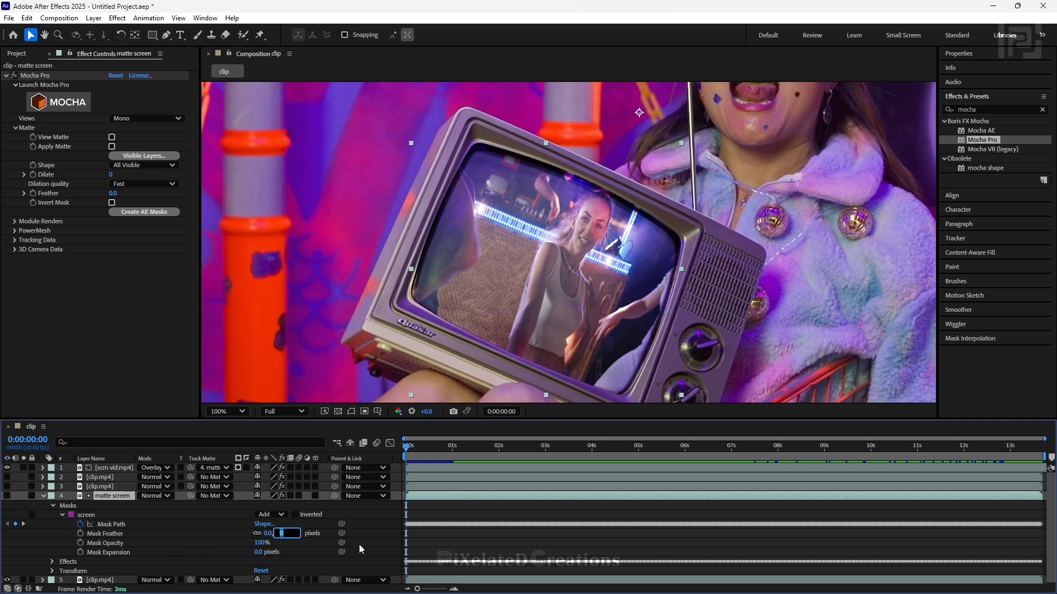
pyautogui.write('5')
pyautogui.press('Return')
pyautogui.press('.')
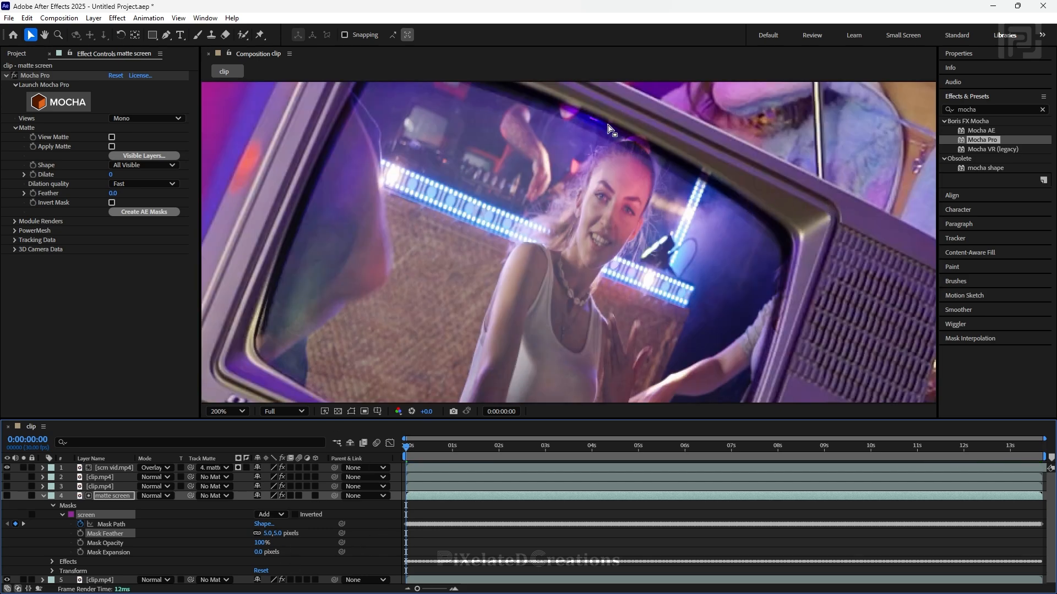
# - Set the expansion of the matte screen layer's screen mask to -3 pixels and scrub through the clip to check the edge
pyautogui.moveTo(261, 556); pyautogui.dragTo(262, 558)
pyautogui.click(259, 552)
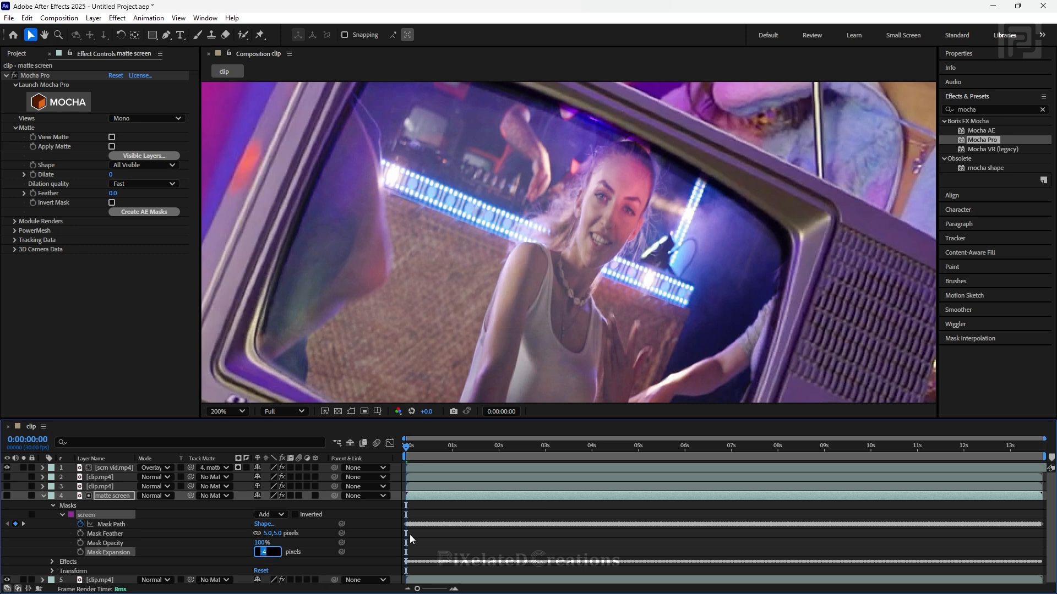
pyautogui.write('-3')
pyautogui.press('Return')
pyautogui.press(',')
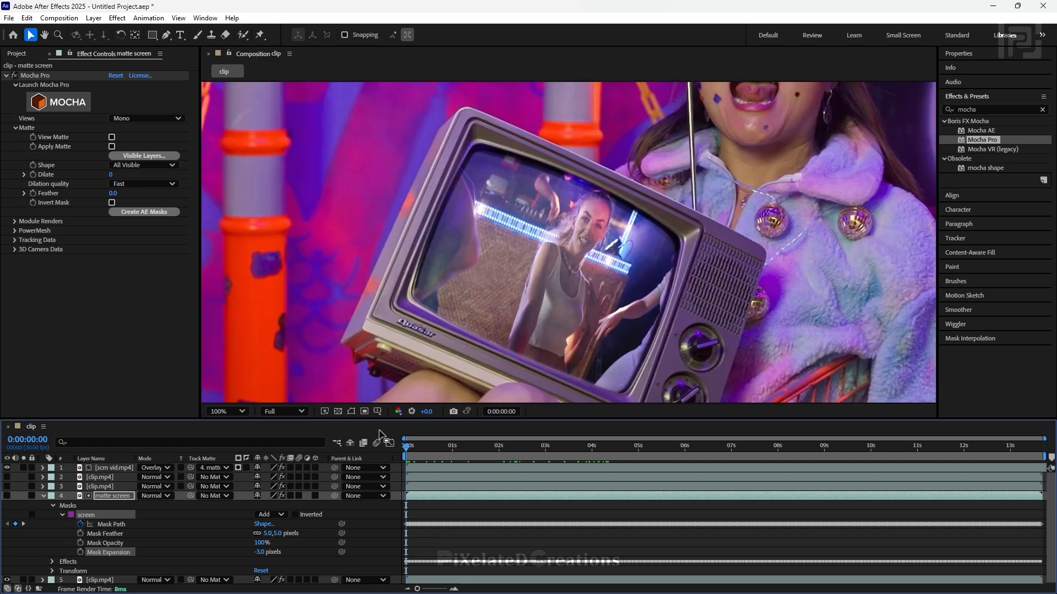
pyautogui.moveTo(409, 449); pyautogui.dragTo(713, 476)
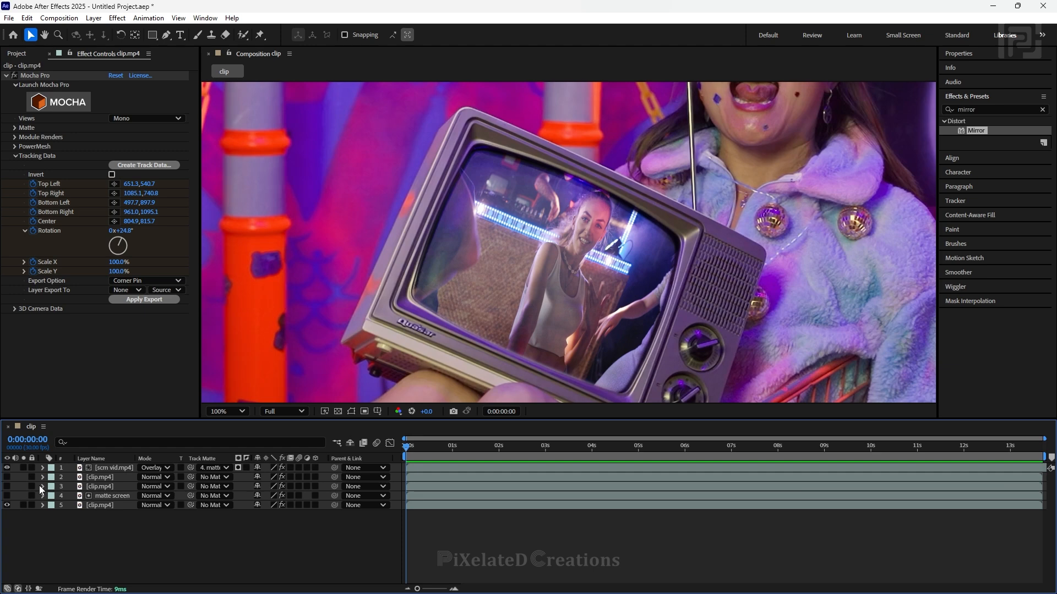
# - Hide scrn vid.mp4 and the lowest clip.mp4 layer, and rename the clip.mp4 copy on layer 2 as outer
pyautogui.click(7, 506)
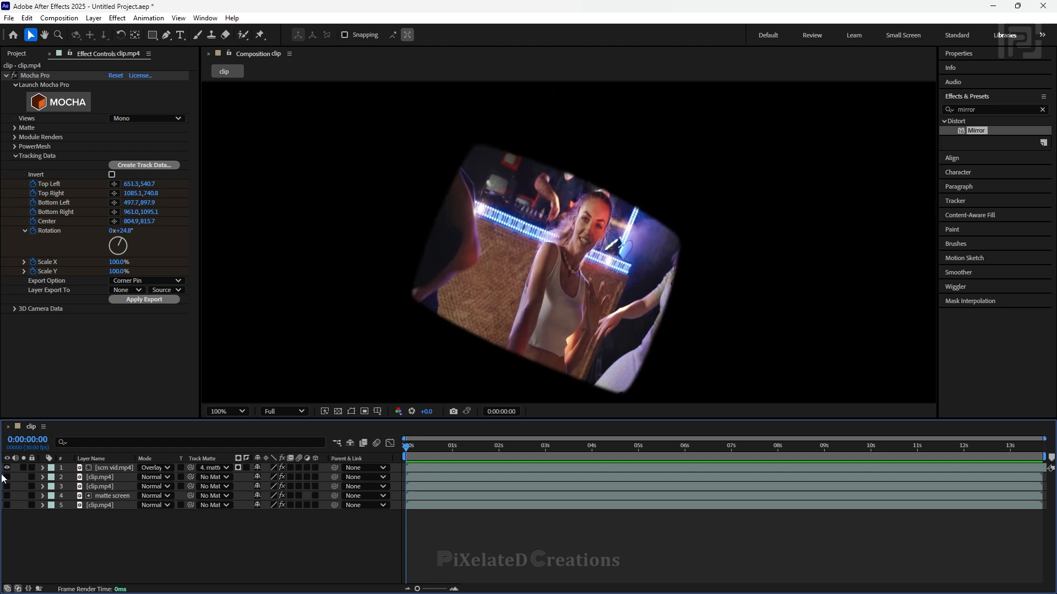
pyautogui.click(7, 468)
pyautogui.click(98, 477)
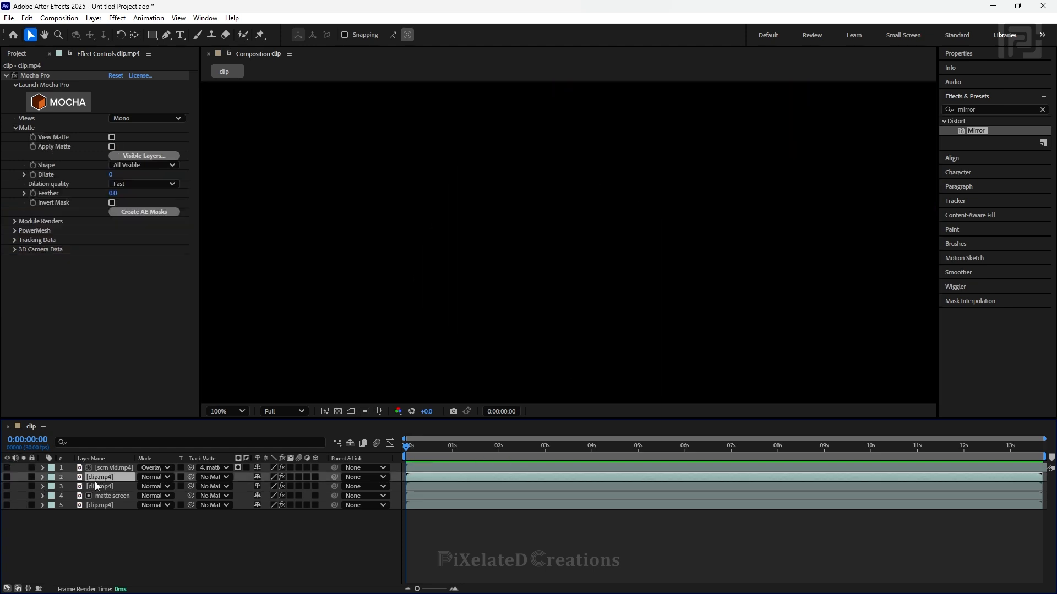
pyautogui.rightClick(102, 477)
pyautogui.click(117, 467)
pyautogui.write('outer')
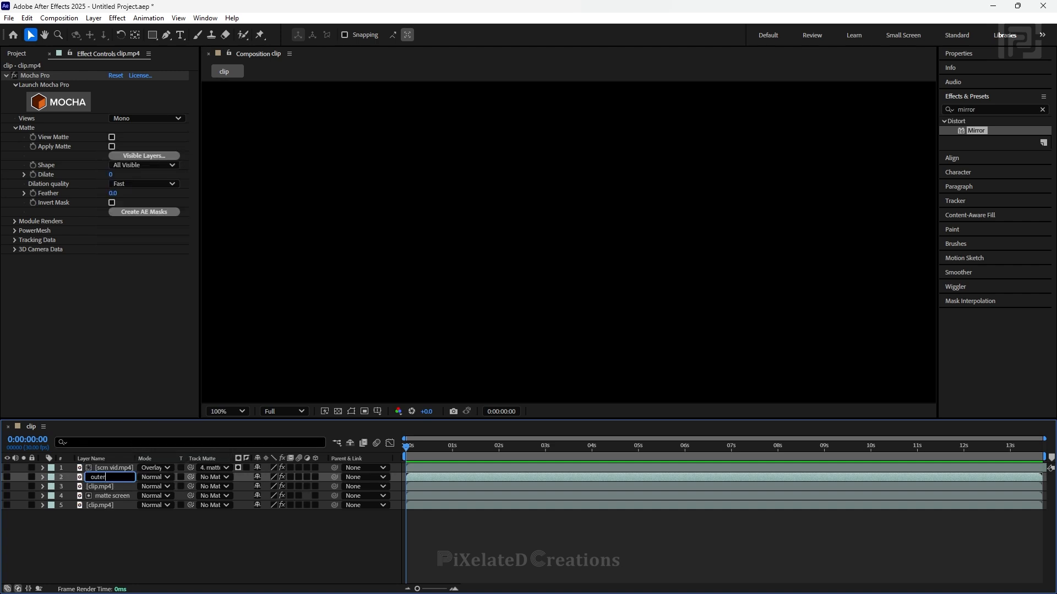
# - Rename the clip.mp4 copy on layer 3 as inner
pyautogui.rightClick(112, 489)
pyautogui.click(152, 466)
pyautogui.write('inner')
pyautogui.press('Return')
# - Show the outer layer and create After Effects masks on it from Mocha Pro with only the reflection layer visible
pyautogui.click(114, 477)
pyautogui.click(8, 477)
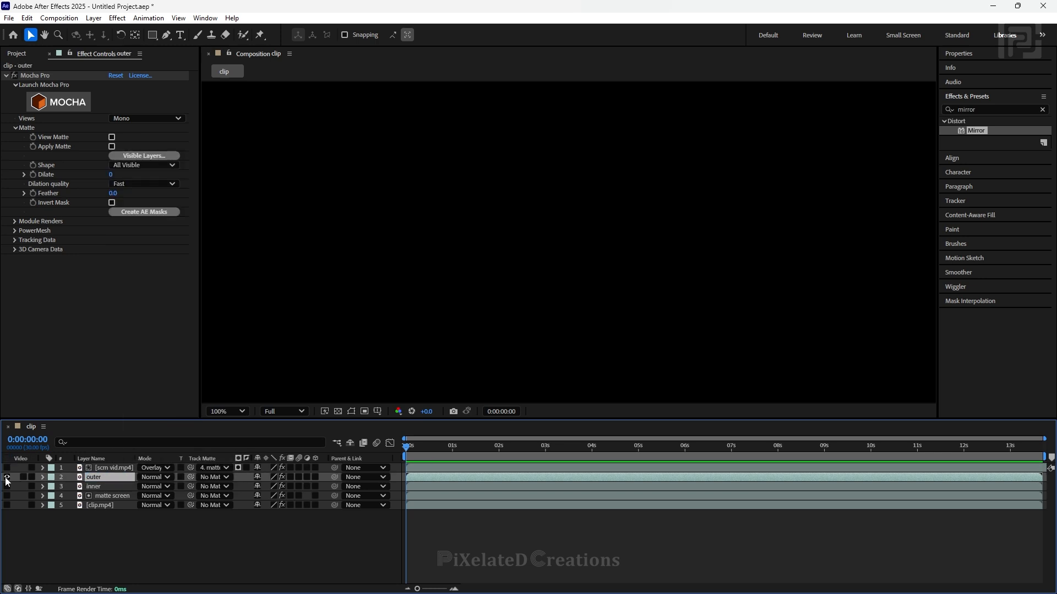
pyautogui.click(112, 137)
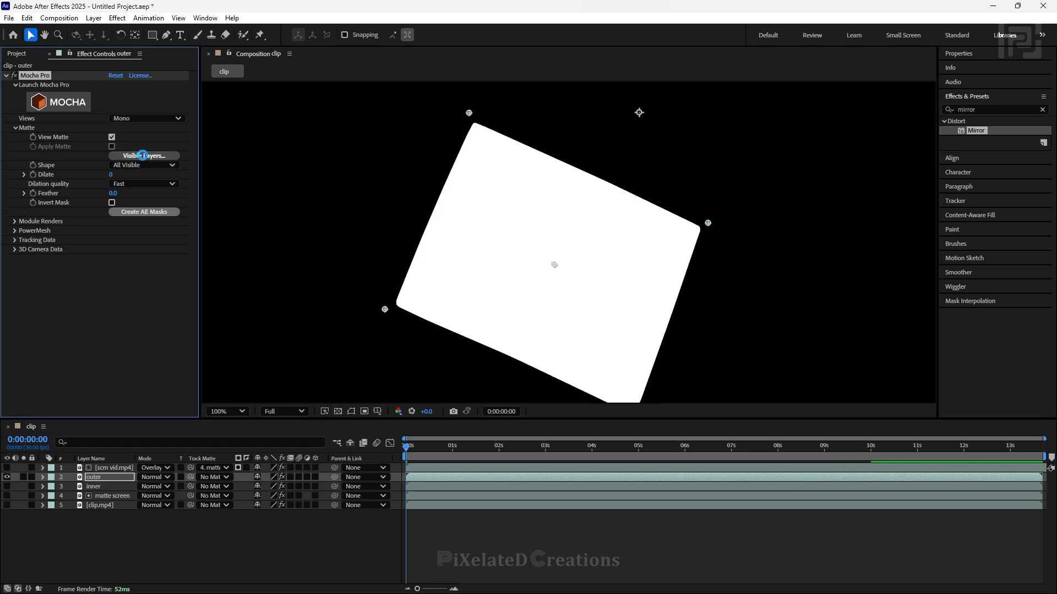
pyautogui.click(143, 156)
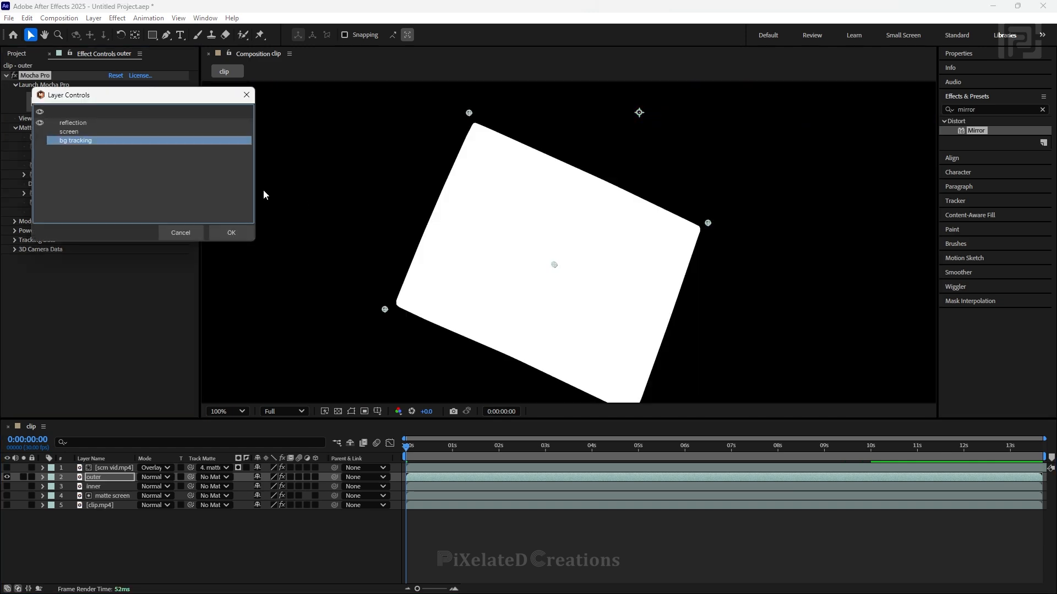
pyautogui.click(74, 121)
pyautogui.click(231, 232)
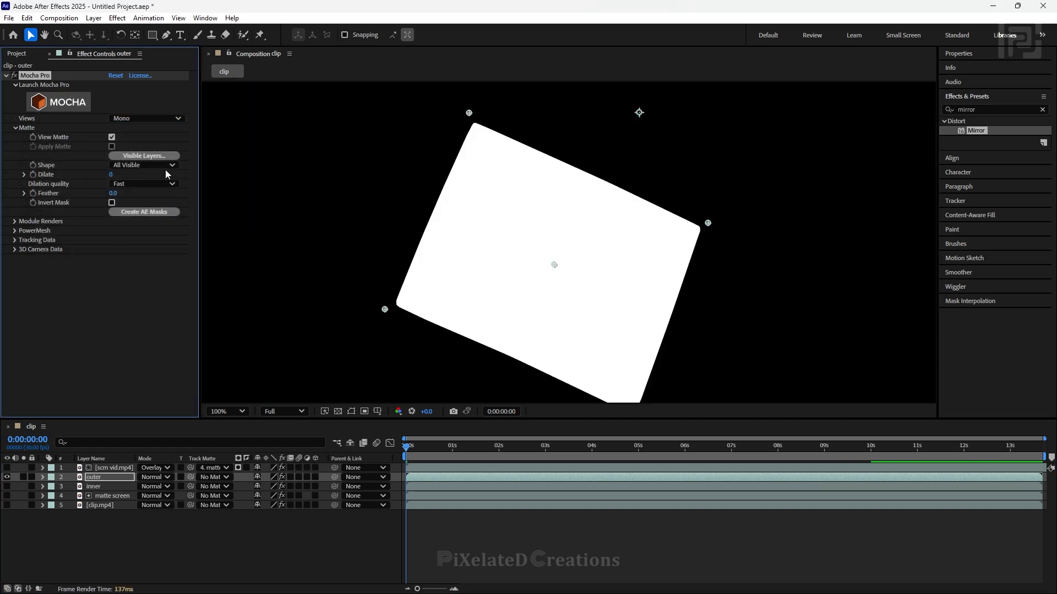
pyautogui.click(112, 138)
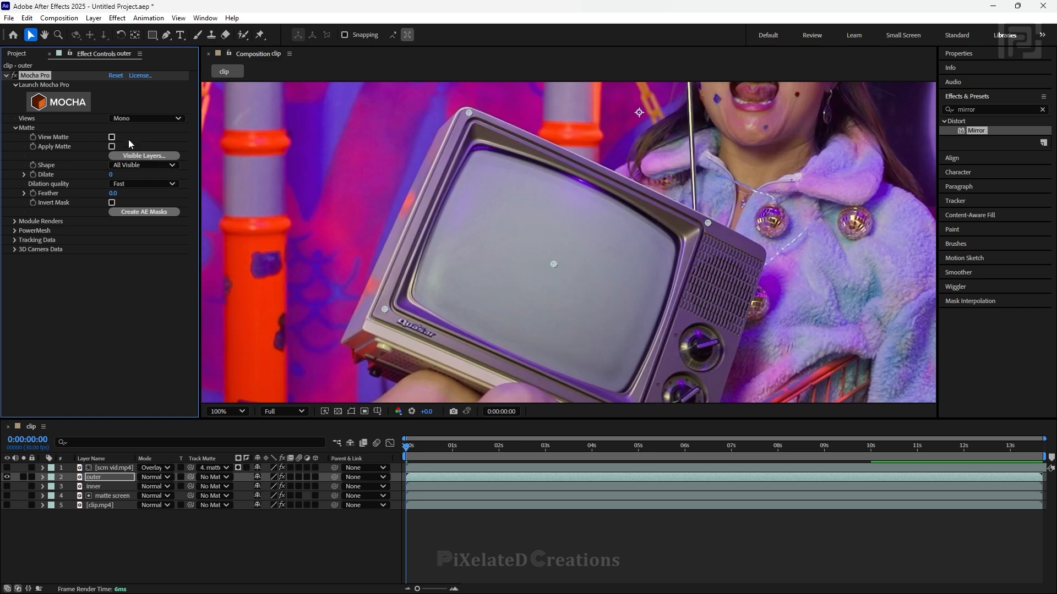
pyautogui.click(143, 215)
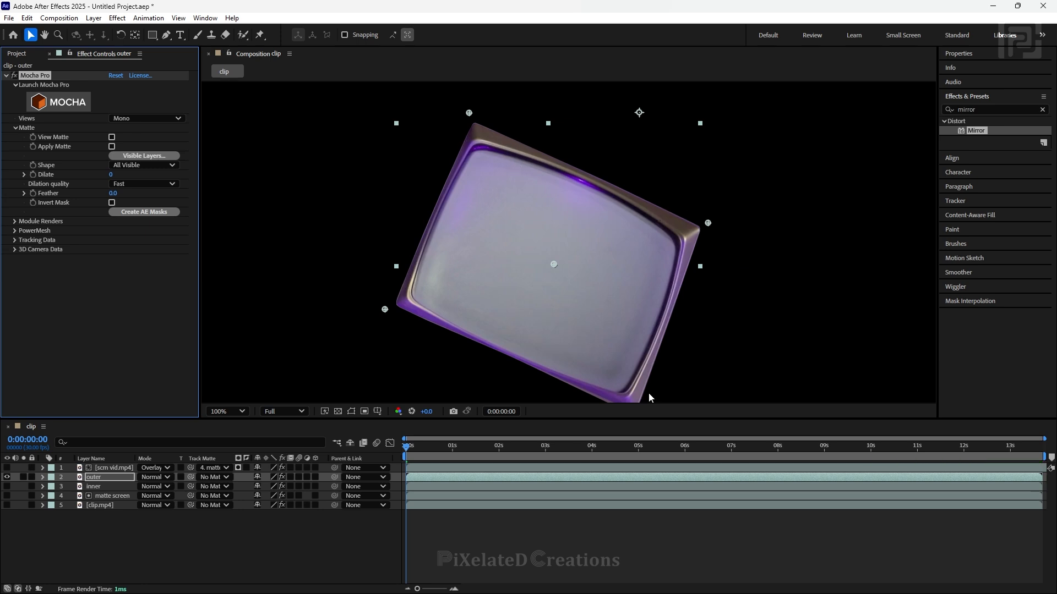
# - Show inner instead of outer and create After Effects masks on it from Mocha Pro with only the screen layer visible
pyautogui.click(6, 477)
pyautogui.click(7, 486)
pyautogui.click(95, 487)
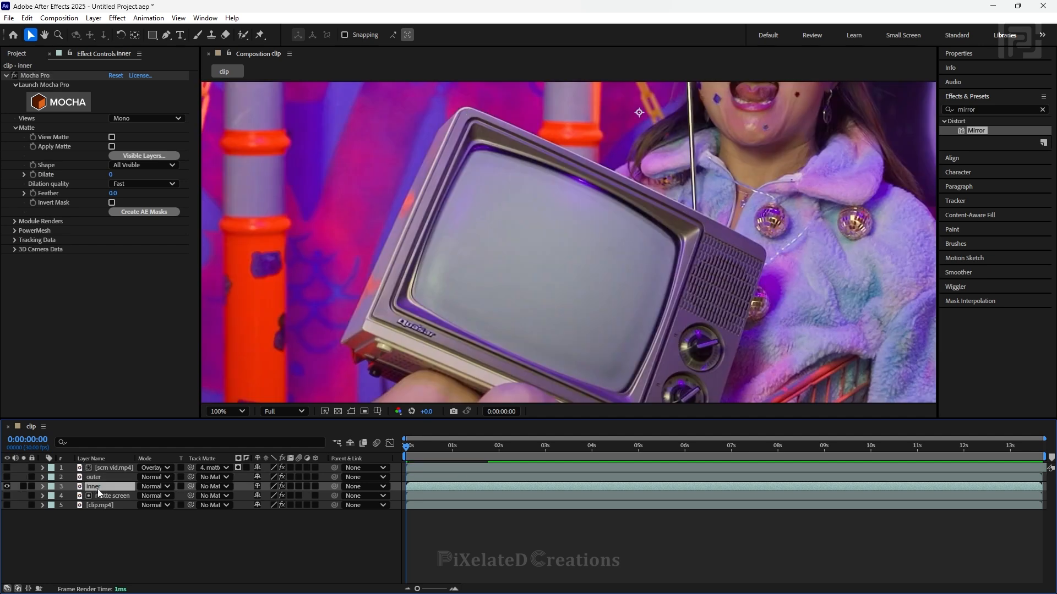
pyautogui.click(144, 156)
pyautogui.click(88, 135)
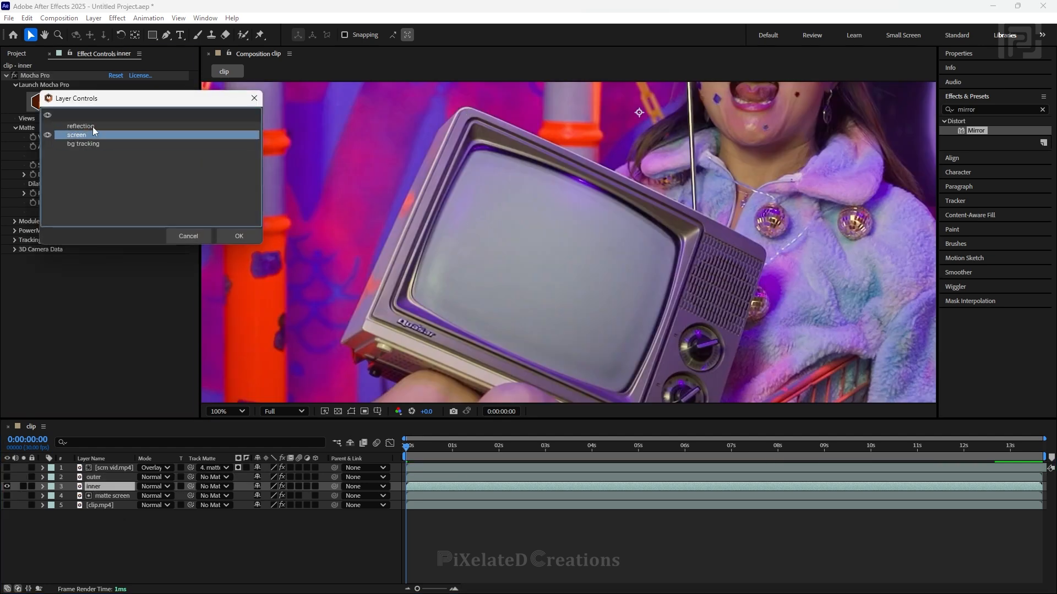
pyautogui.click(239, 236)
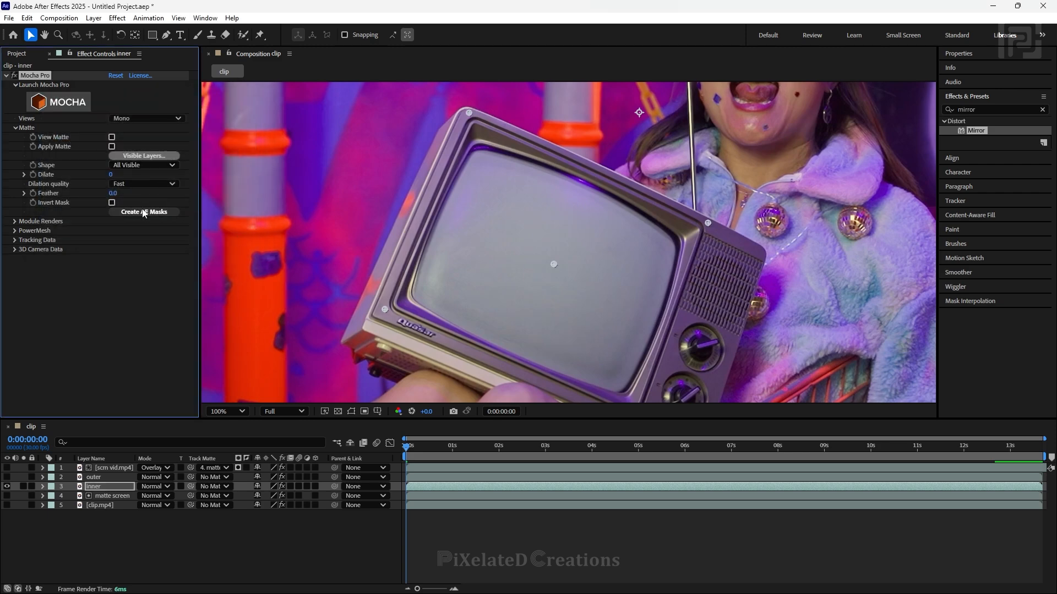
pyautogui.click(144, 212)
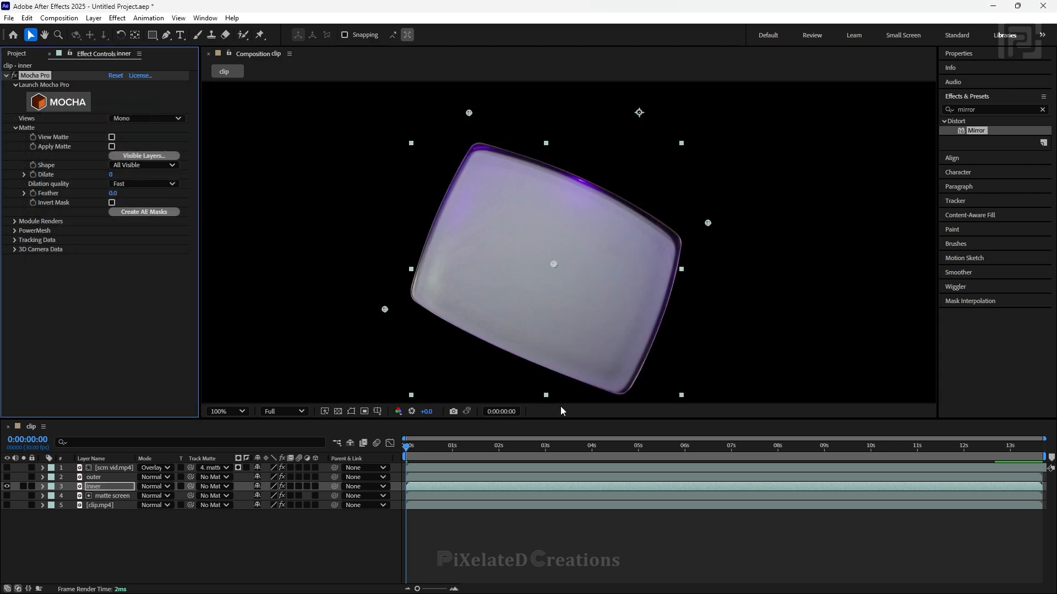
# - Make outer visible alongside inner and pre-compose both layers, moving all attributes into a new composition and opening it
pyautogui.click(7, 477)
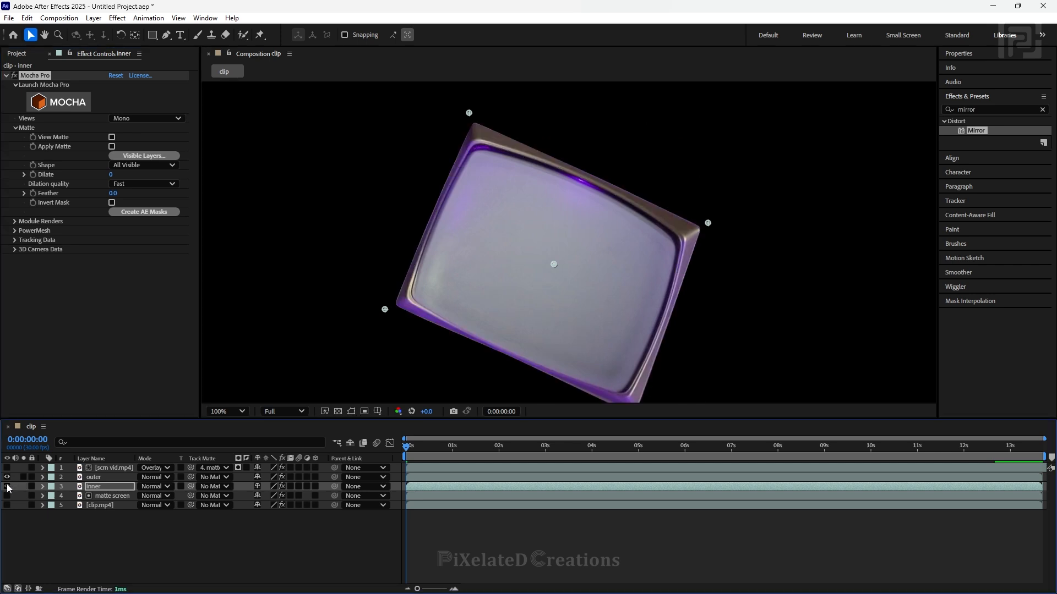
pyautogui.click(8, 487)
pyautogui.click(95, 488)
pyautogui.rightClick(95, 488)
pyautogui.click(151, 407)
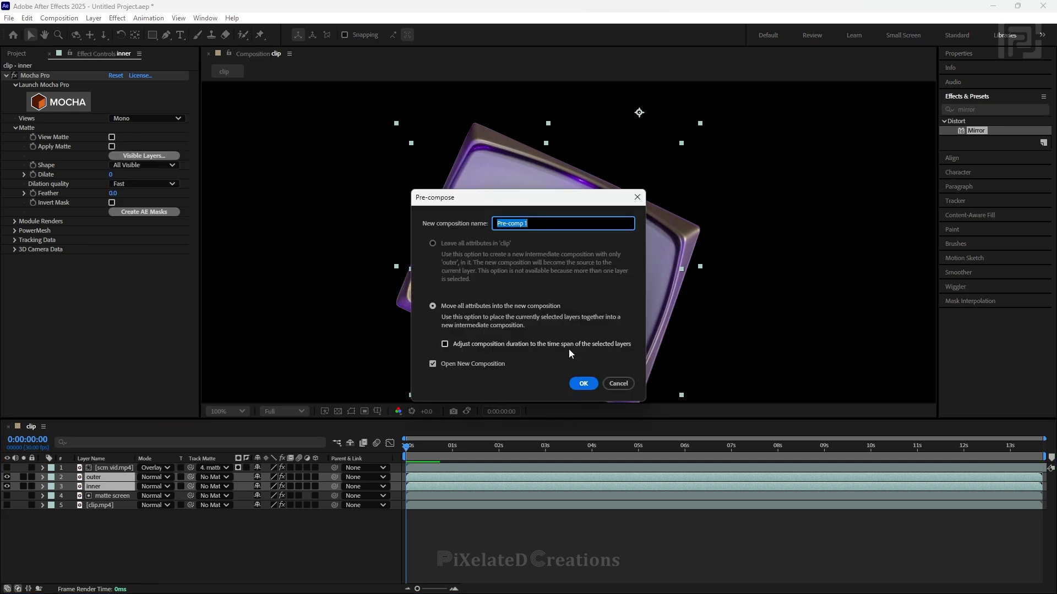
pyautogui.click(584, 384)
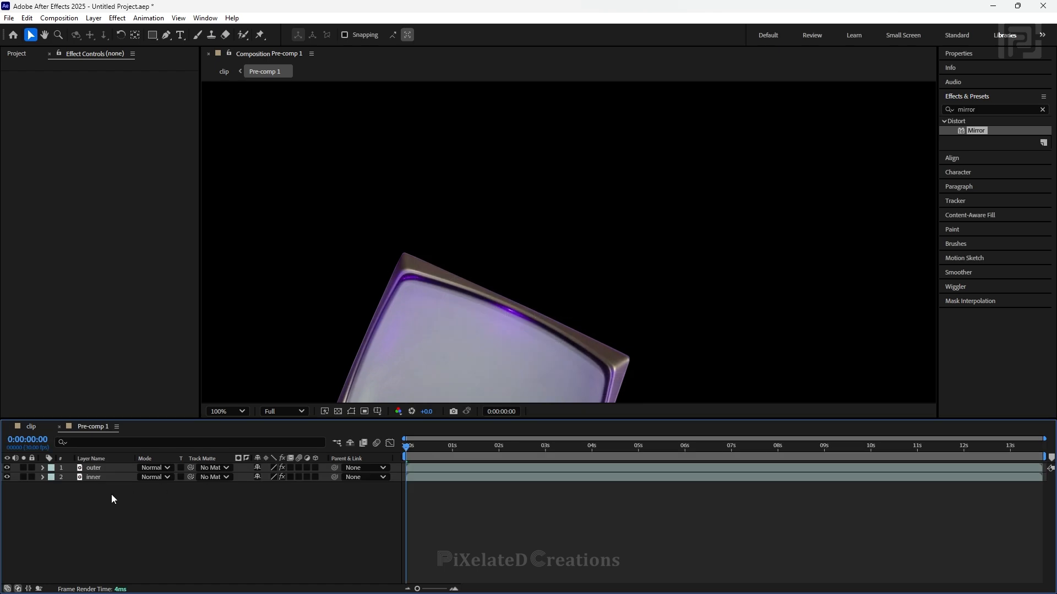
# - Move the inner layer above the outer layer in the pre-composition
pyautogui.click(96, 478)
pyautogui.scroll(-3, 488, 336)
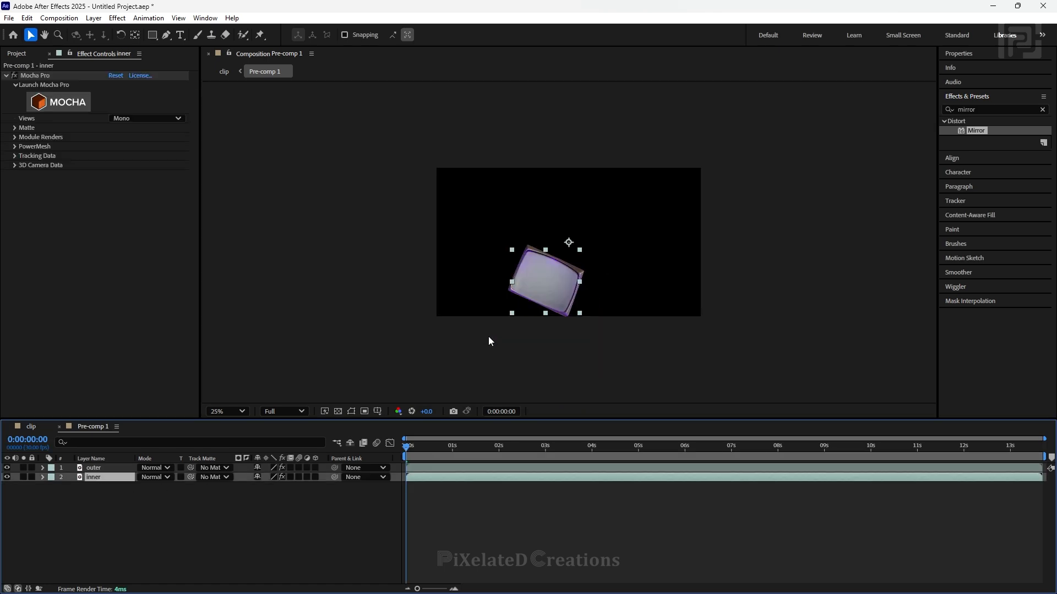
pyautogui.scroll(2, 565, 295)
pyautogui.moveTo(99, 483); pyautogui.dragTo(101, 467)
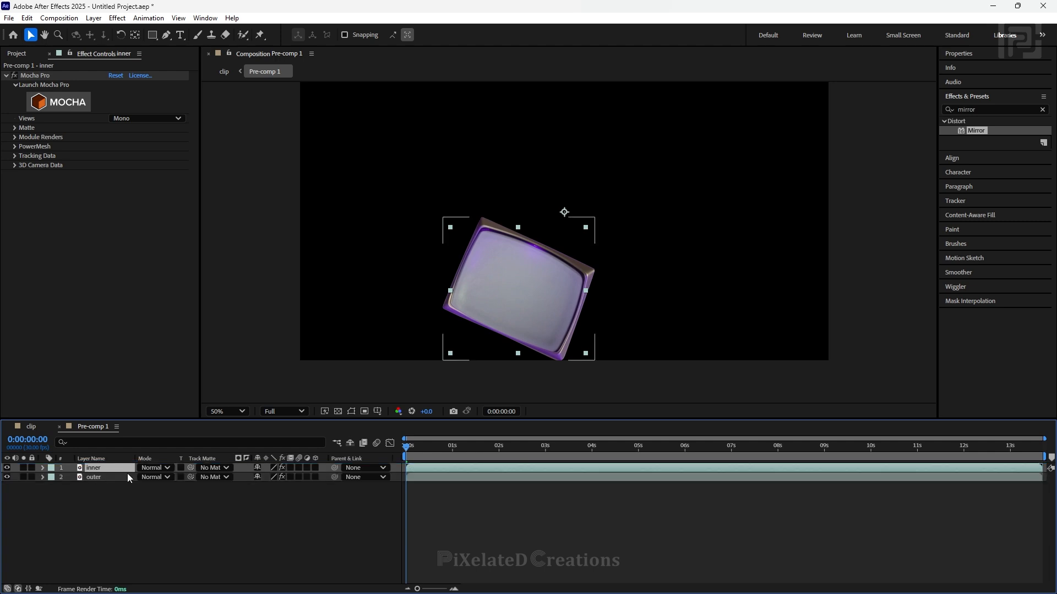
# - Set the inner layer's blending mode to Silhouette Alpha to cut the screen area out of the outer layer
pyautogui.click(161, 469)
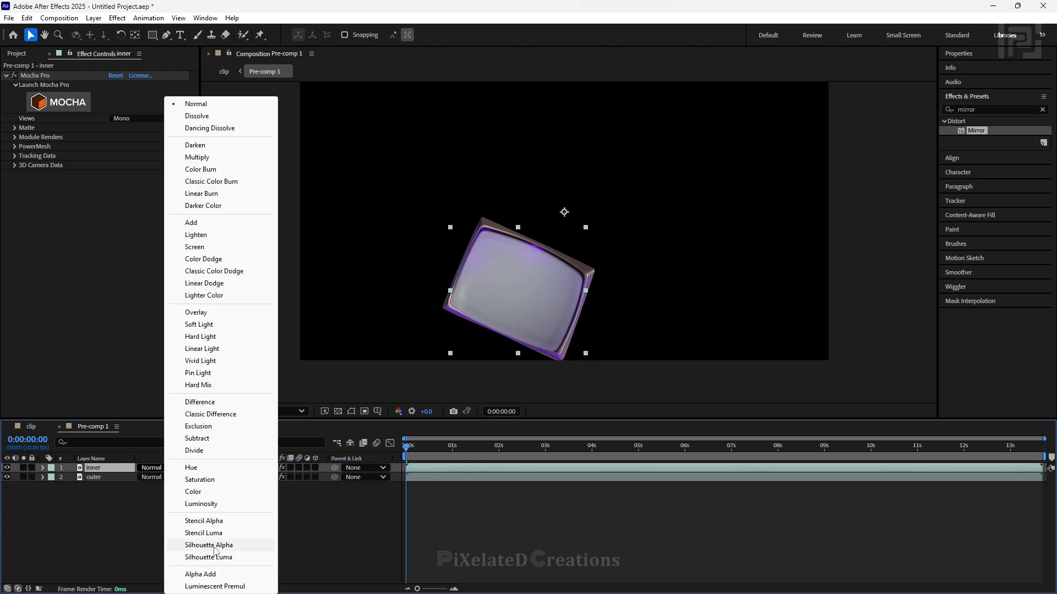
pyautogui.click(215, 545)
pyautogui.scroll(2, 534, 314)
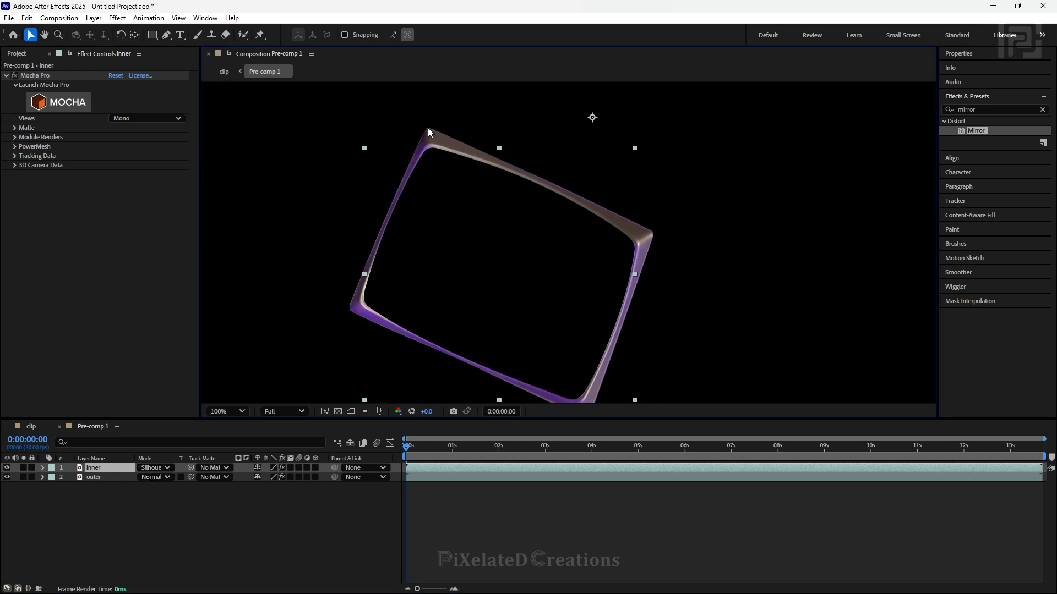
pyautogui.click(755, 263)
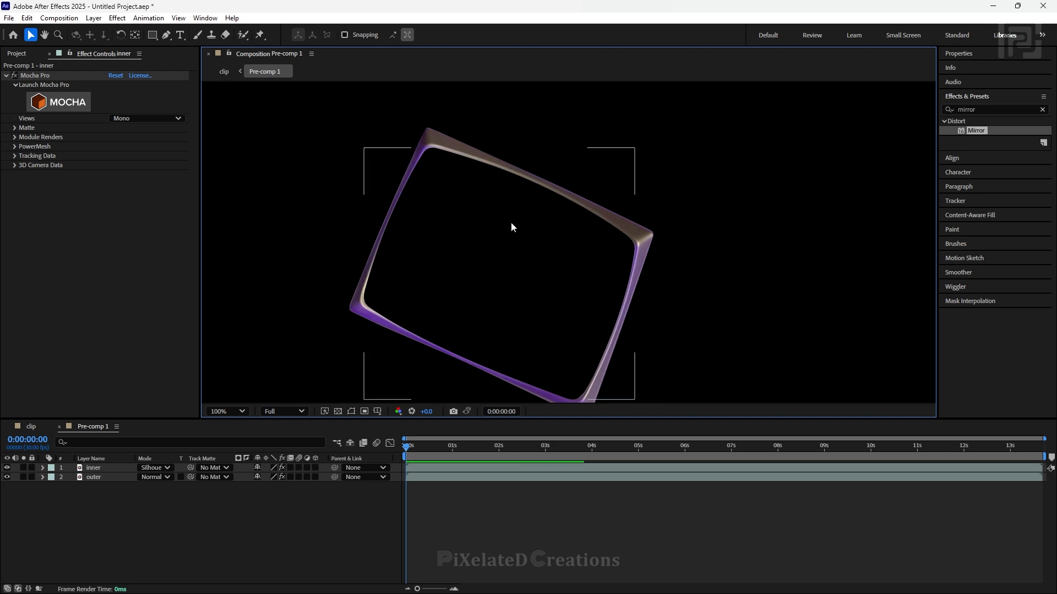
# - Return to the clip composition and compare the bezel cutout with scrn vid.mp4 shown and hidden
pyautogui.click(34, 426)
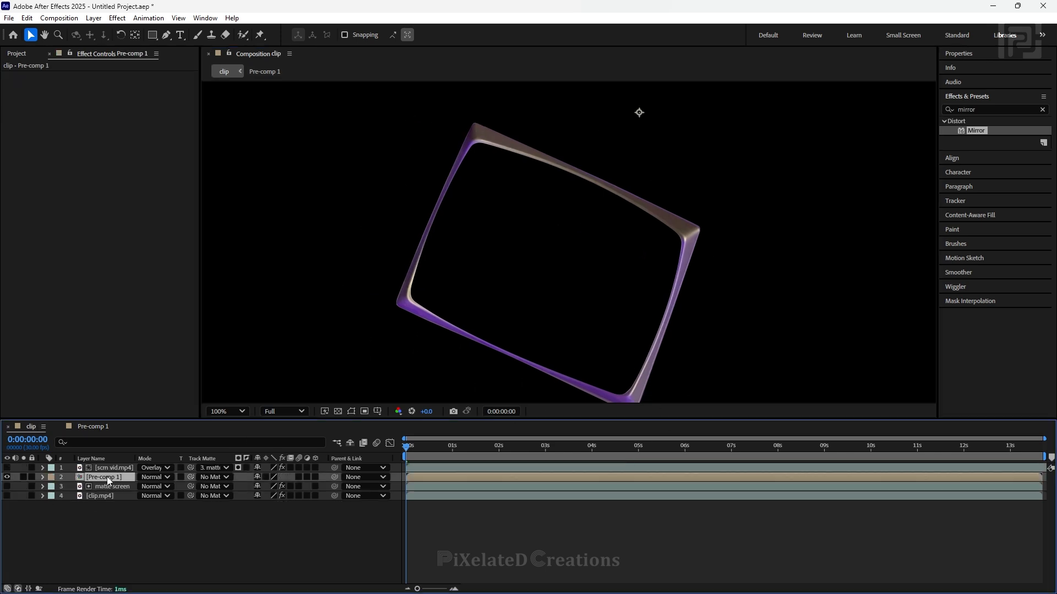
pyautogui.click(112, 467)
pyautogui.click(7, 467)
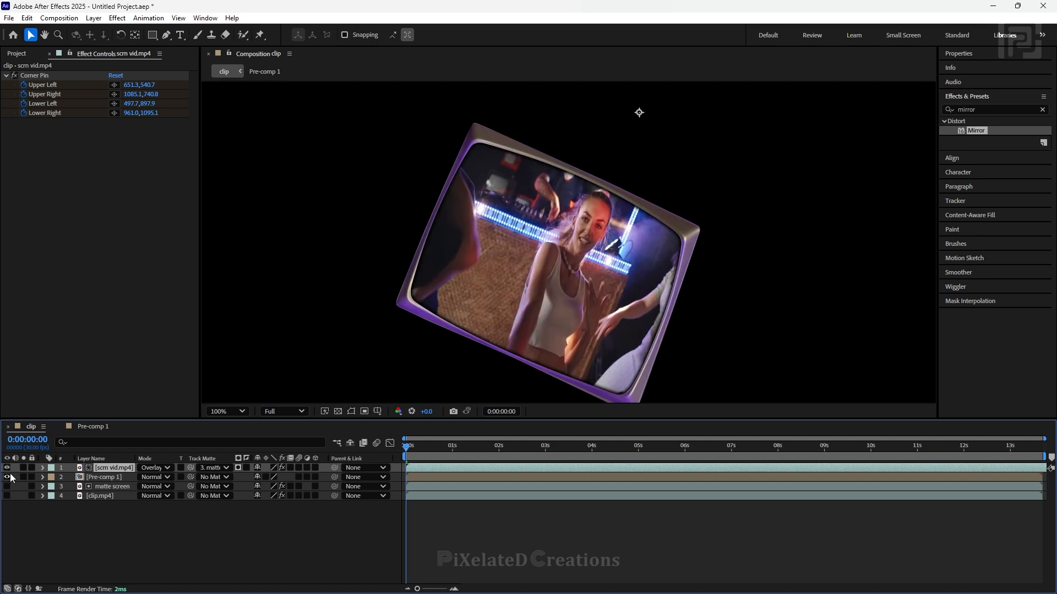
pyautogui.click(6, 467)
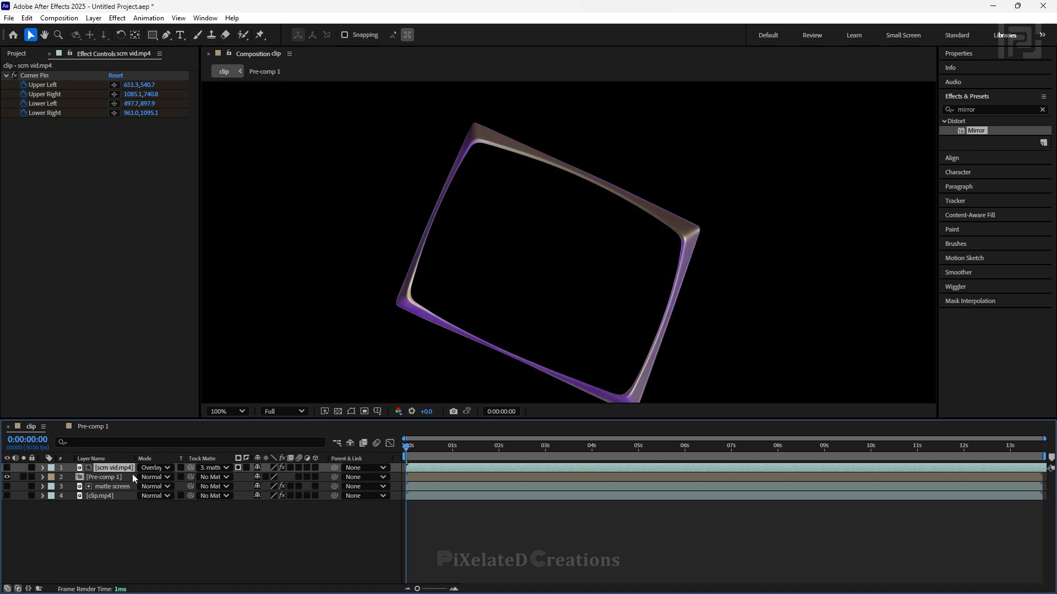
# - Paste scrn vid.mp4 into Pre-comp 1, and pre-compose inner and outer there with all attributes moved into a new composition
pyautogui.click(89, 426)
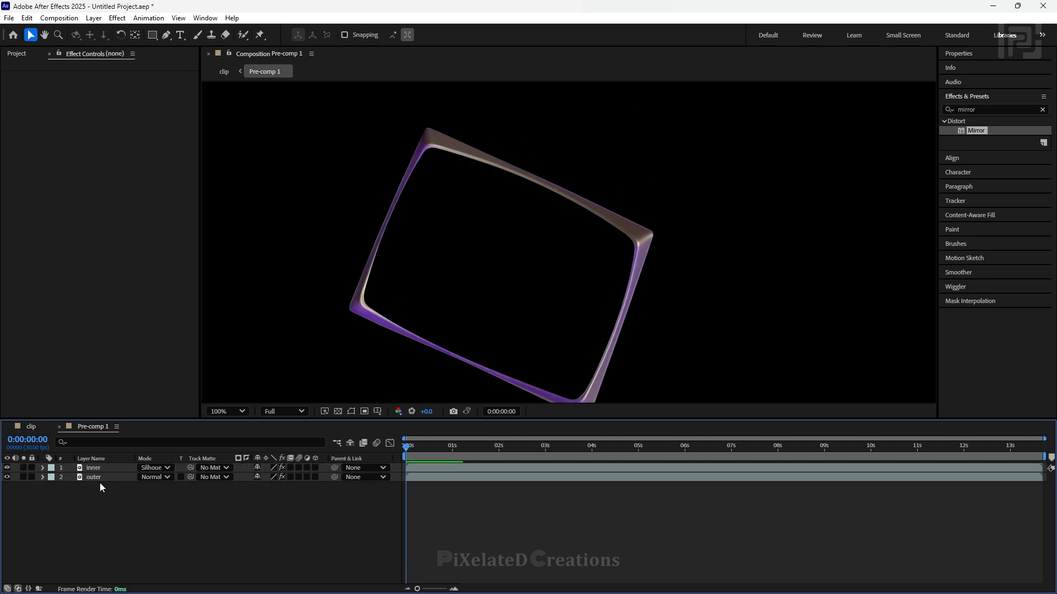
pyautogui.hotkey('ctrl', 'v')
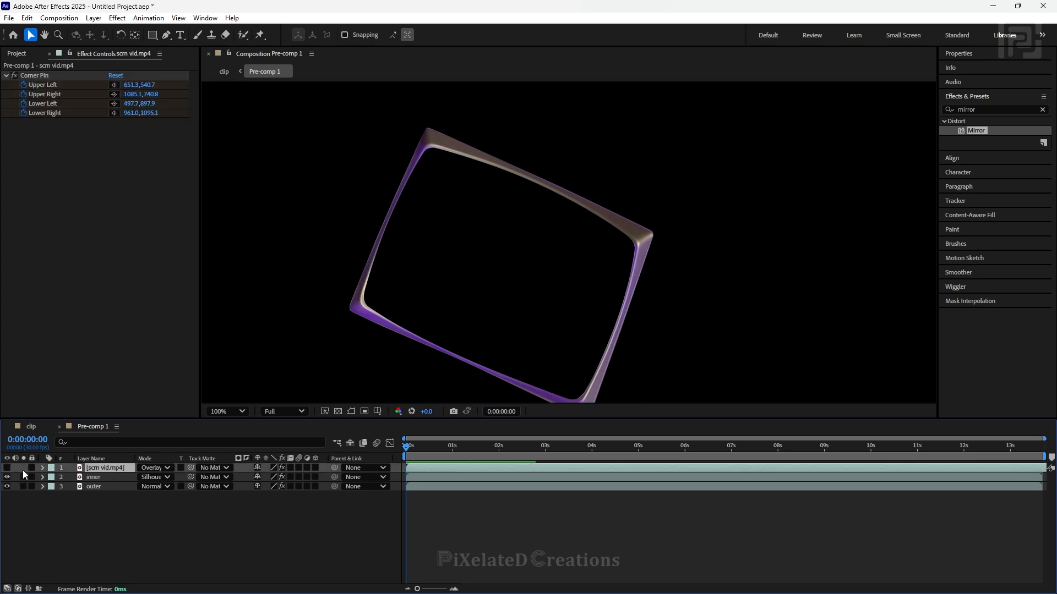
pyautogui.click(91, 481)
pyautogui.keyDown('ctrl'); pyautogui.click(97, 487); pyautogui.keyUp('ctrl')
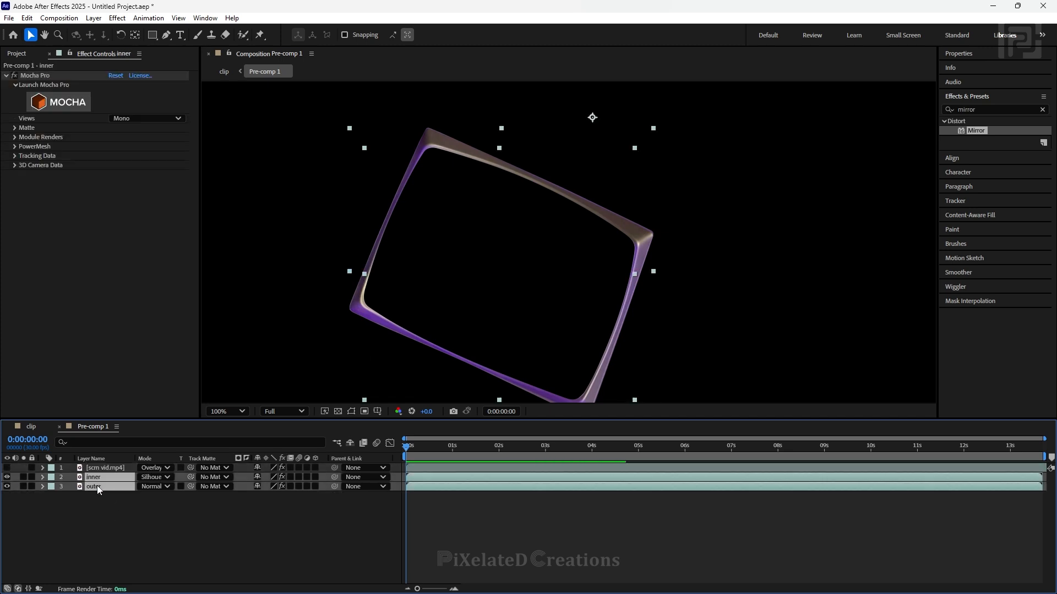
pyautogui.rightClick(105, 480)
pyautogui.click(134, 405)
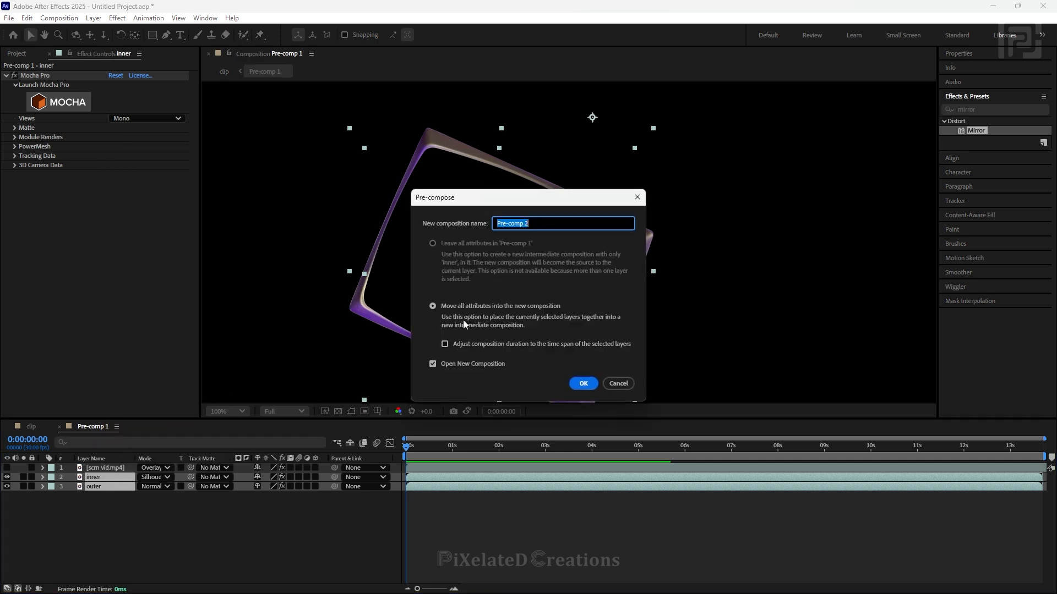
pyautogui.click(583, 384)
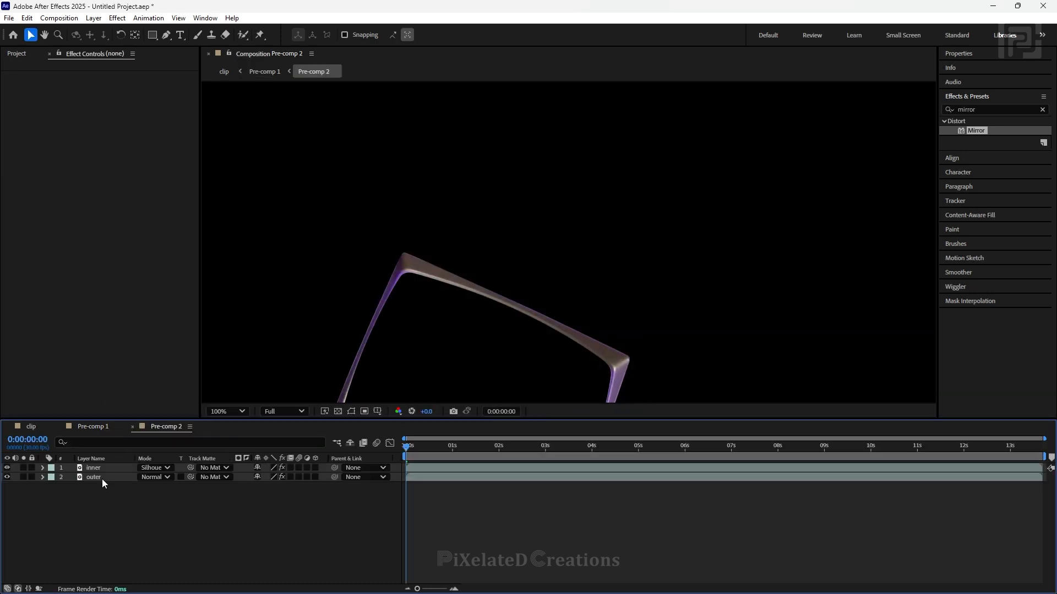
# - Return to Pre-comp 1, make scrn vid.mp4 visible and hide the Pre-comp 2 layer
pyautogui.click(93, 427)
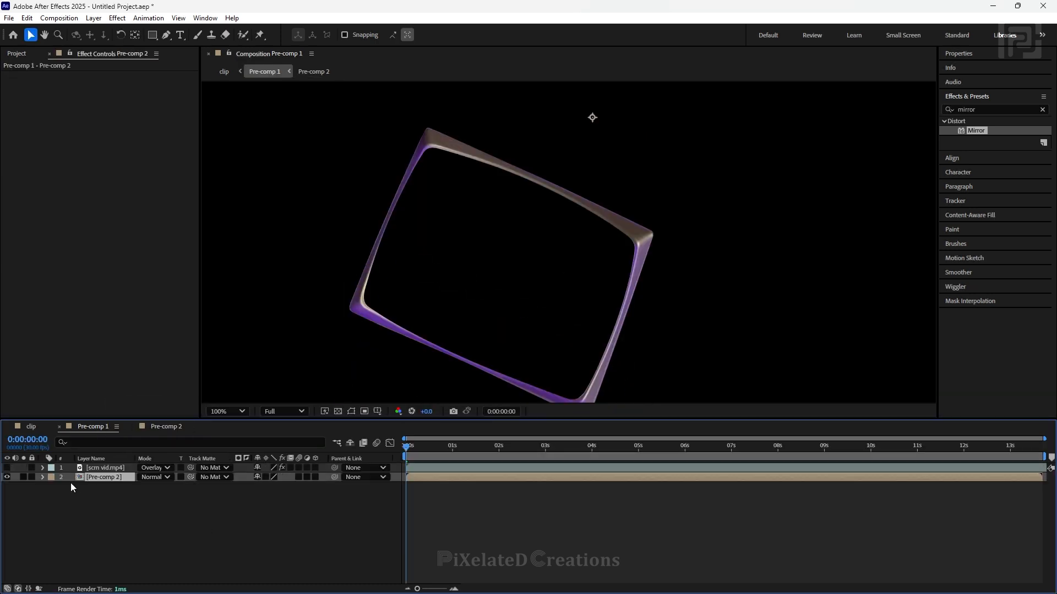
pyautogui.click(7, 467)
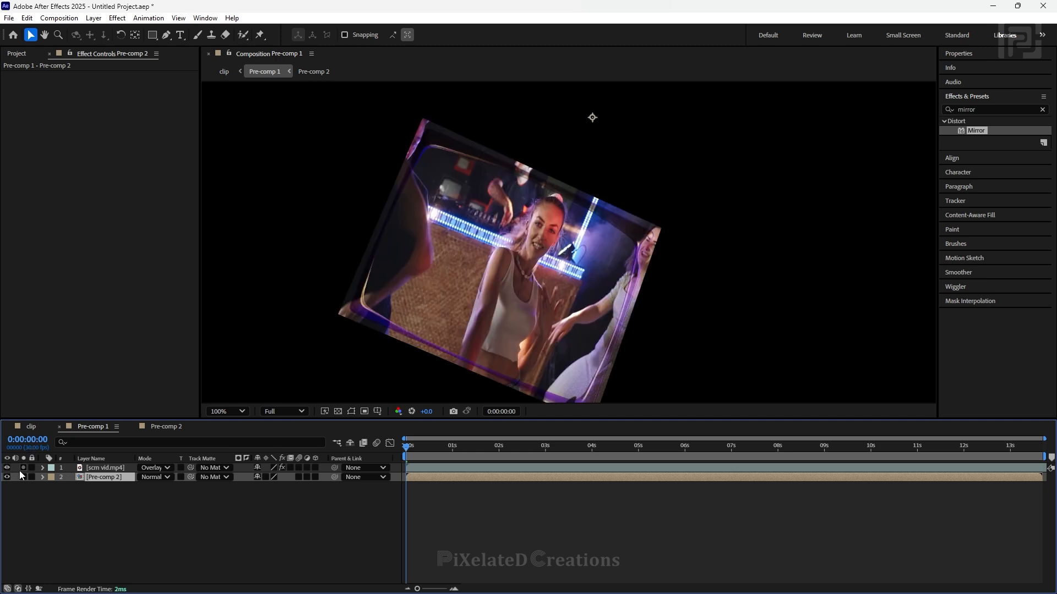
pyautogui.click(6, 477)
# - Pre-compose scrn vid.mp4 as scrn vid.mp4 Comp 1, leaving all attributes in Pre-comp 1 and opening the new composition
pyautogui.click(104, 468)
pyautogui.rightClick(104, 468)
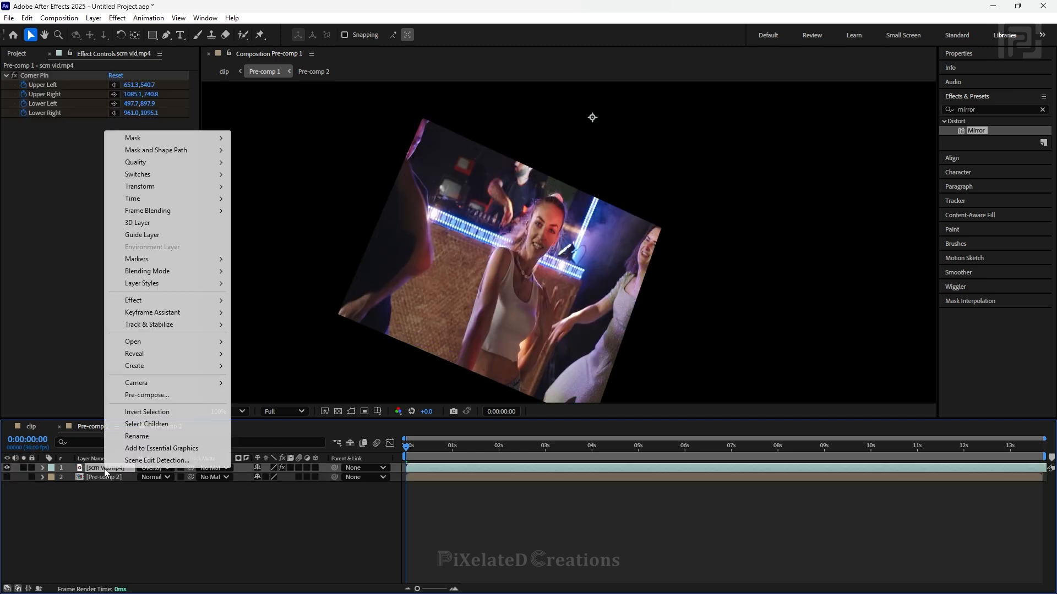
pyautogui.click(132, 394)
pyautogui.click(498, 306)
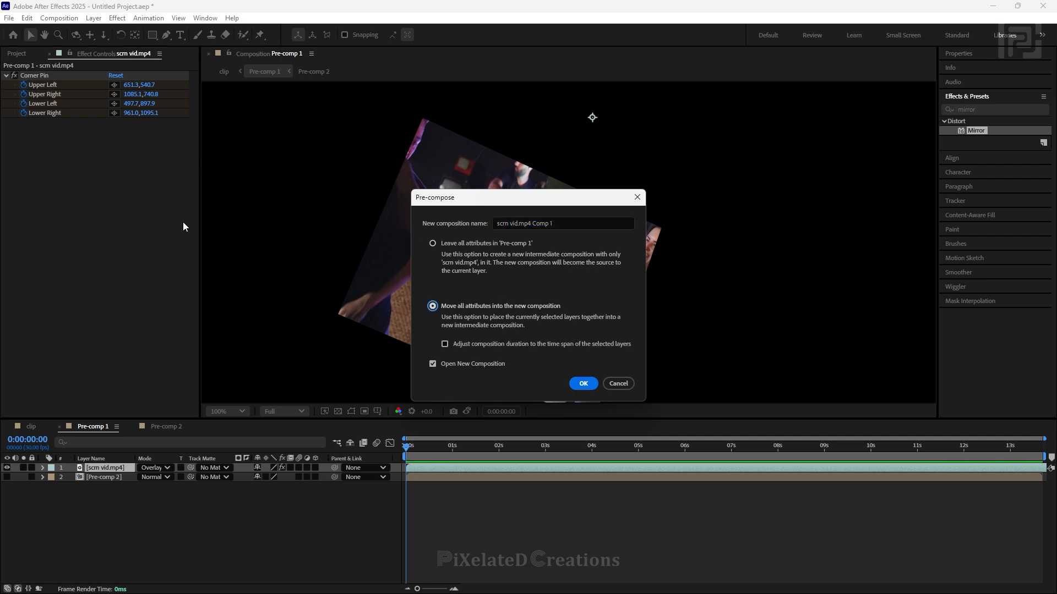
pyautogui.click(451, 245)
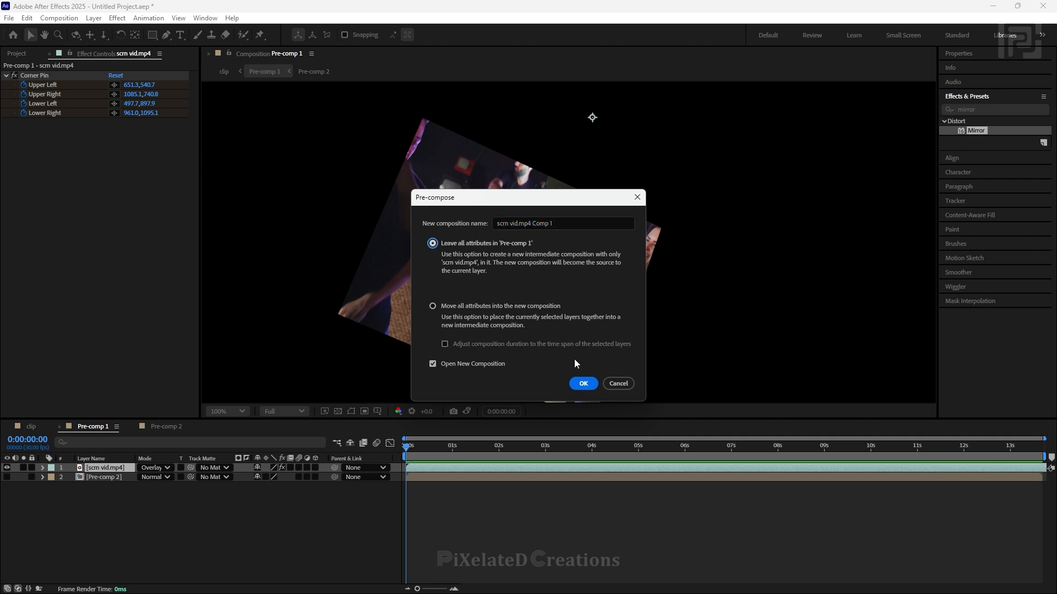
pyautogui.click(585, 385)
# - Find the Mirror effect and apply it to scrn vid.mp4 inside scrn vid.mp4 Comp 1
pyautogui.scroll(-4, 478, 313)
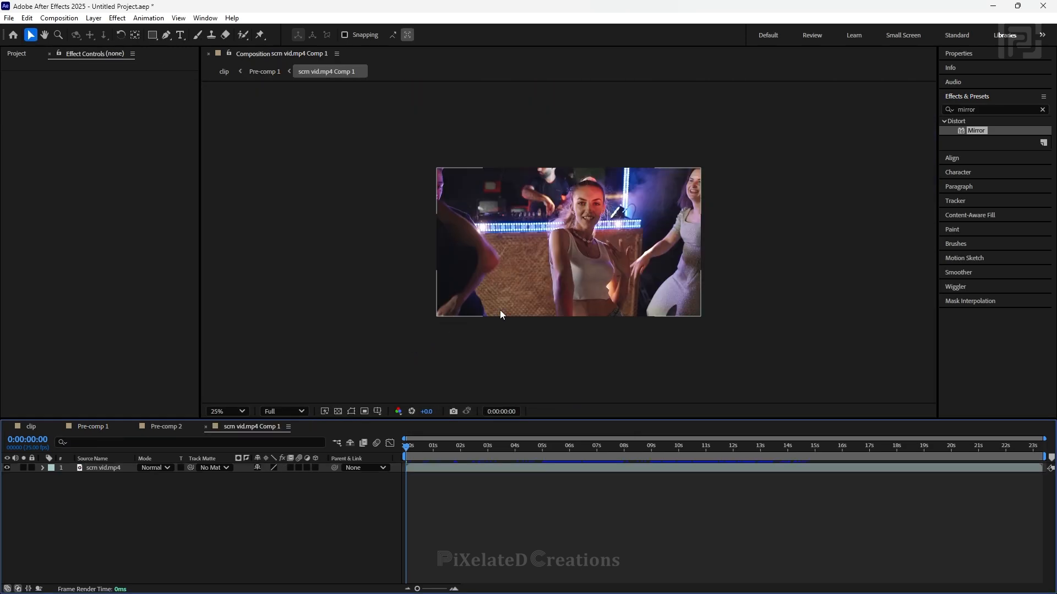
pyautogui.scroll(2, 529, 306)
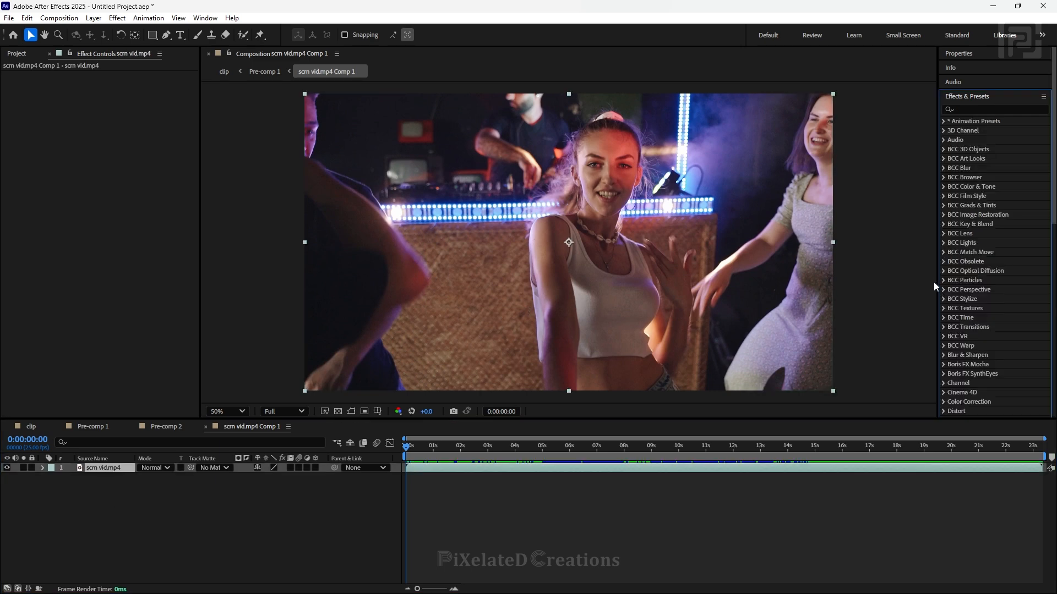
pyautogui.click(991, 109)
pyautogui.write('m')
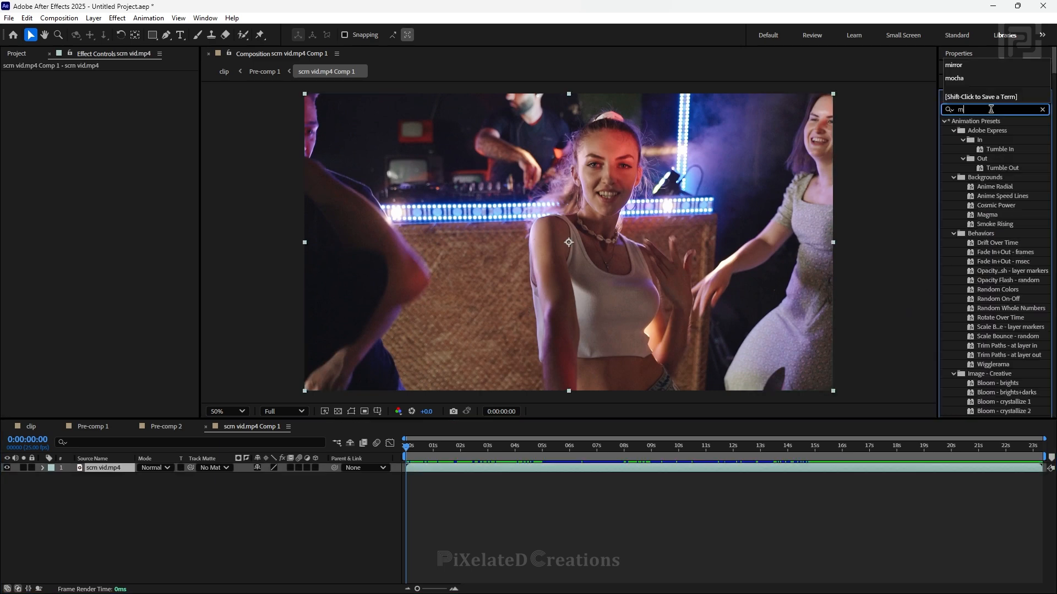
pyautogui.write('irr')
pyautogui.moveTo(1015, 129); pyautogui.dragTo(152, 202)
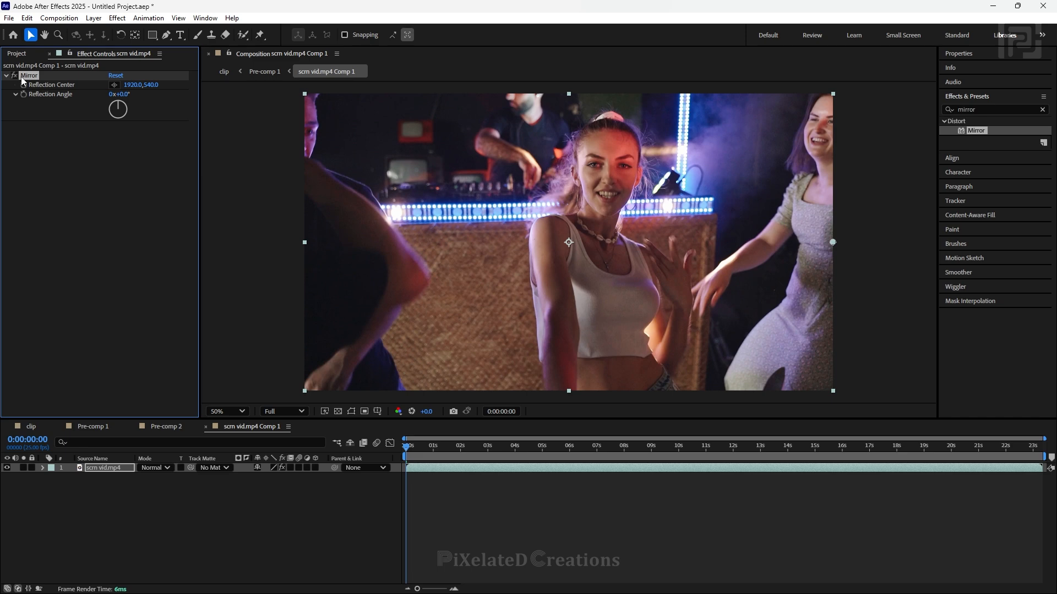
# - Duplicate the Mirror effect three times so that scrn vid.mp4 carries four copies
pyautogui.hotkey('ctrl', 'v')
pyautogui.hotkey('ctrl', 'z')
pyautogui.hotkey('ctrl', 'd')
pyautogui.hotkey('ctrl', 'd')
pyautogui.hotkey('ctrl', 'd')
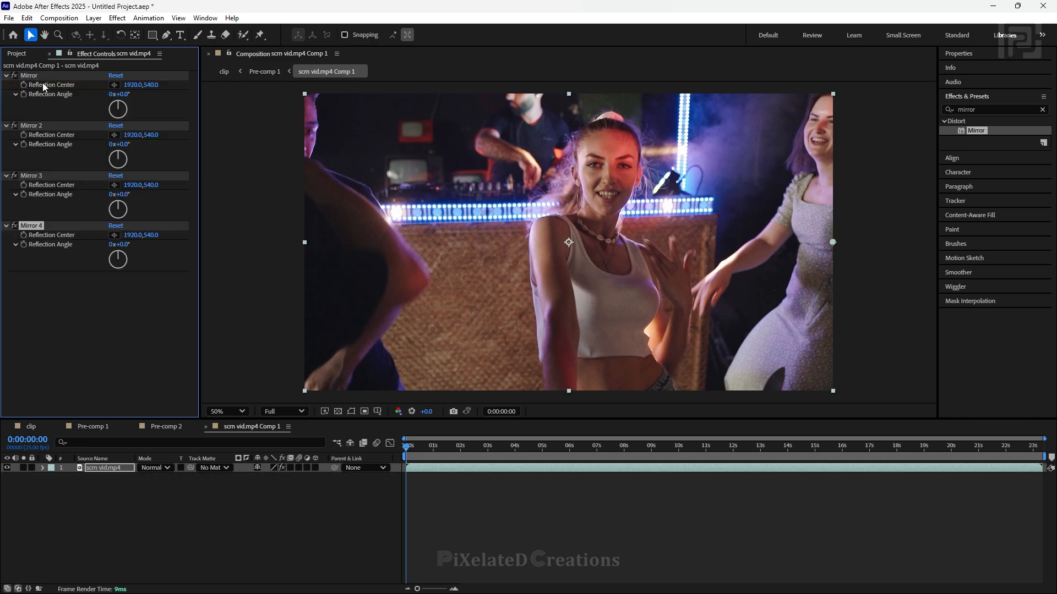
# - Disable all four Mirror effects and re-enable only the first one
pyautogui.keyDown('shift'); pyautogui.click(40, 73); pyautogui.keyUp('shift')
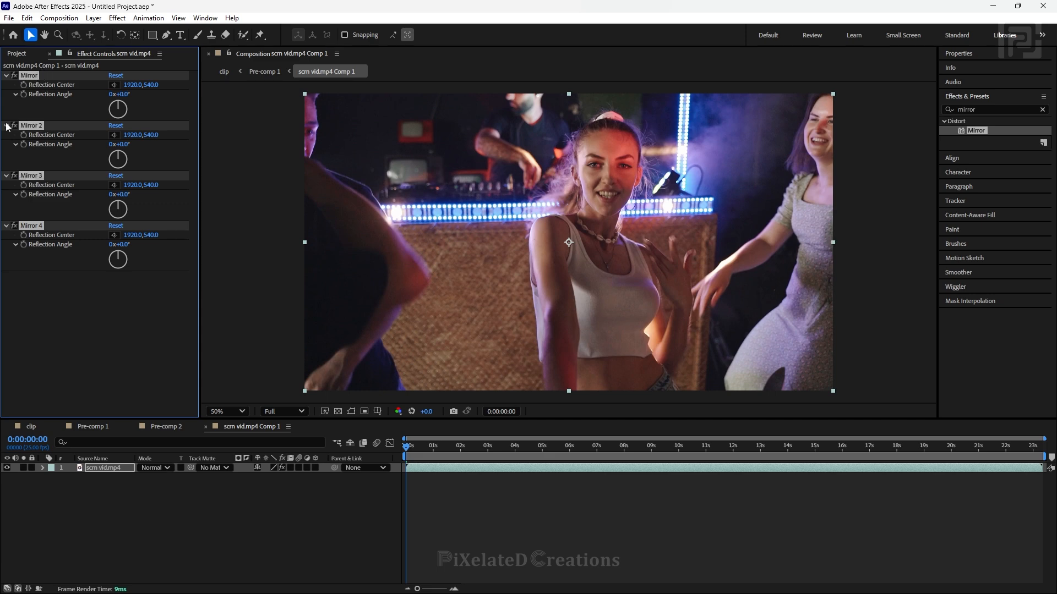
pyautogui.click(14, 125)
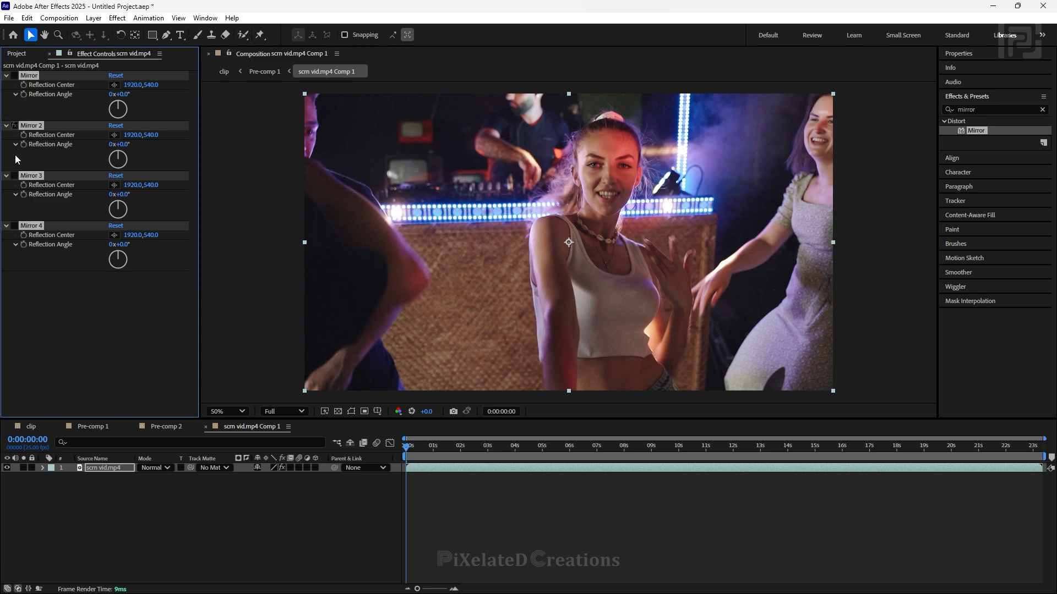
pyautogui.click(41, 307)
pyautogui.click(14, 76)
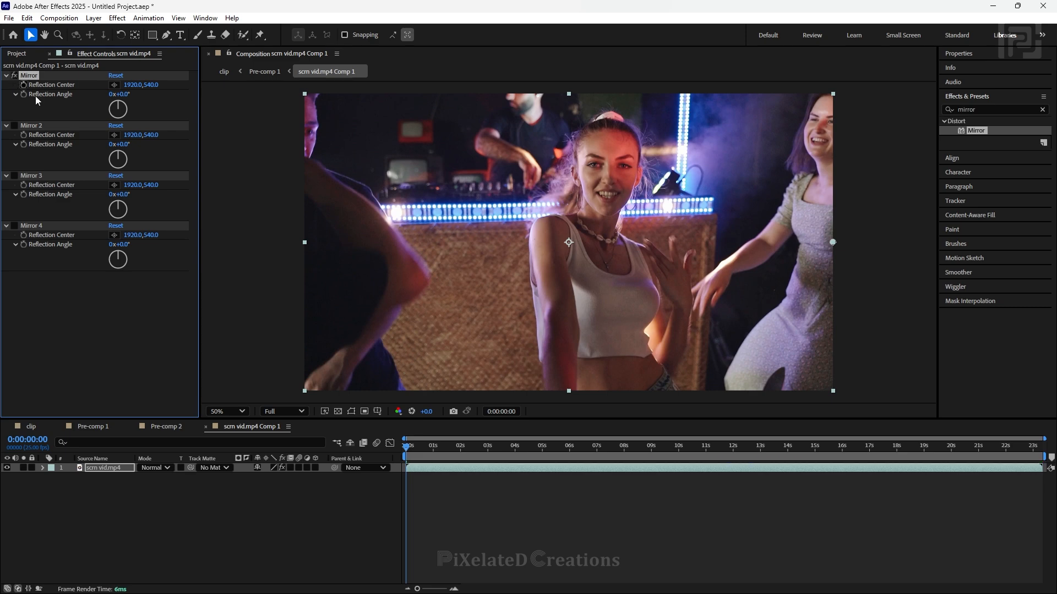
# - Move the first Mirror's reflection center inward from the video's right edge to about 1698, 774
pyautogui.click(114, 85)
pyautogui.moveTo(575, 247); pyautogui.dragTo(801, 259)
pyautogui.moveTo(791, 264); pyautogui.dragTo(772, 306)
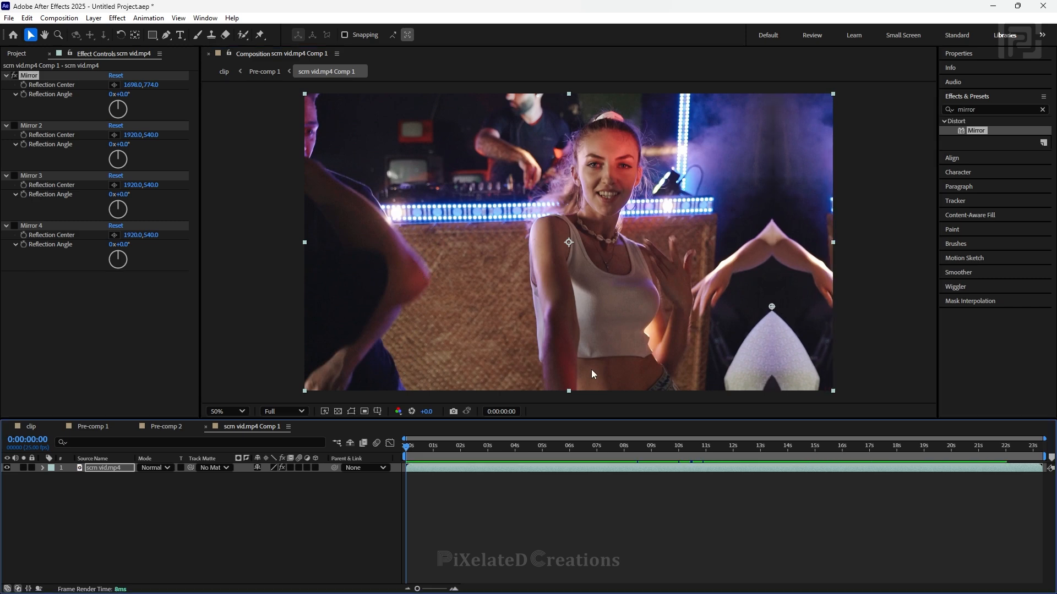
# - Lock the clip composition's viewer and open scrn vid.mp4 Comp 1 through Pre-comp 1 in a second viewer
pyautogui.click(32, 427)
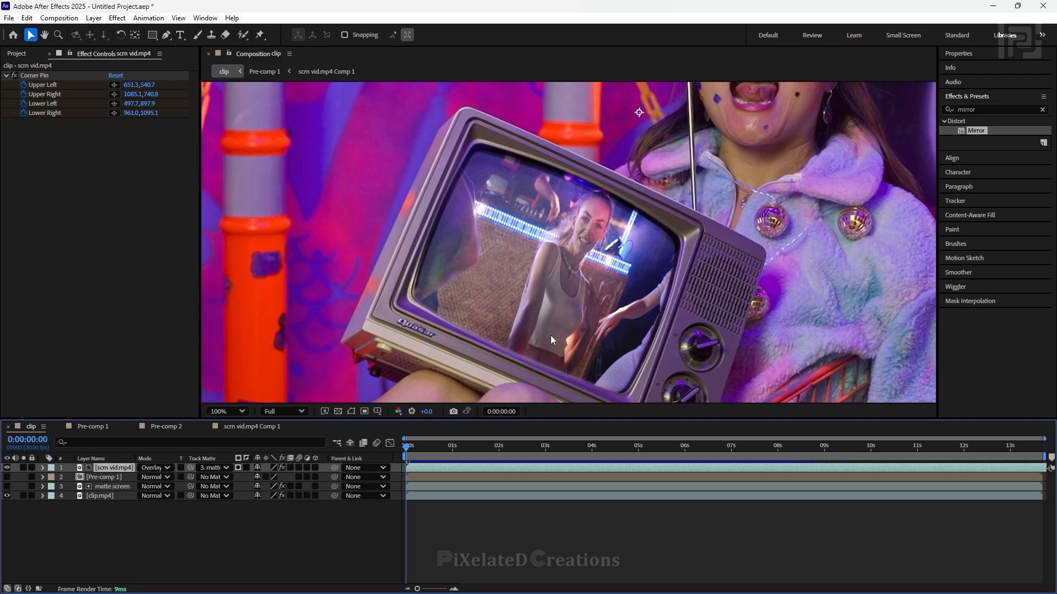
pyautogui.click(228, 53)
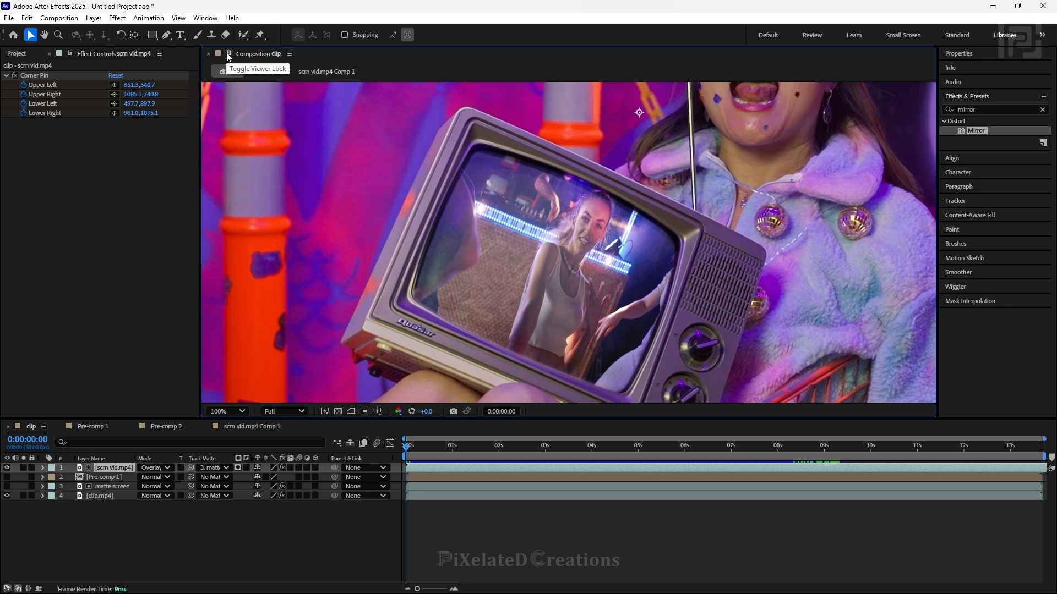
pyautogui.click(241, 434)
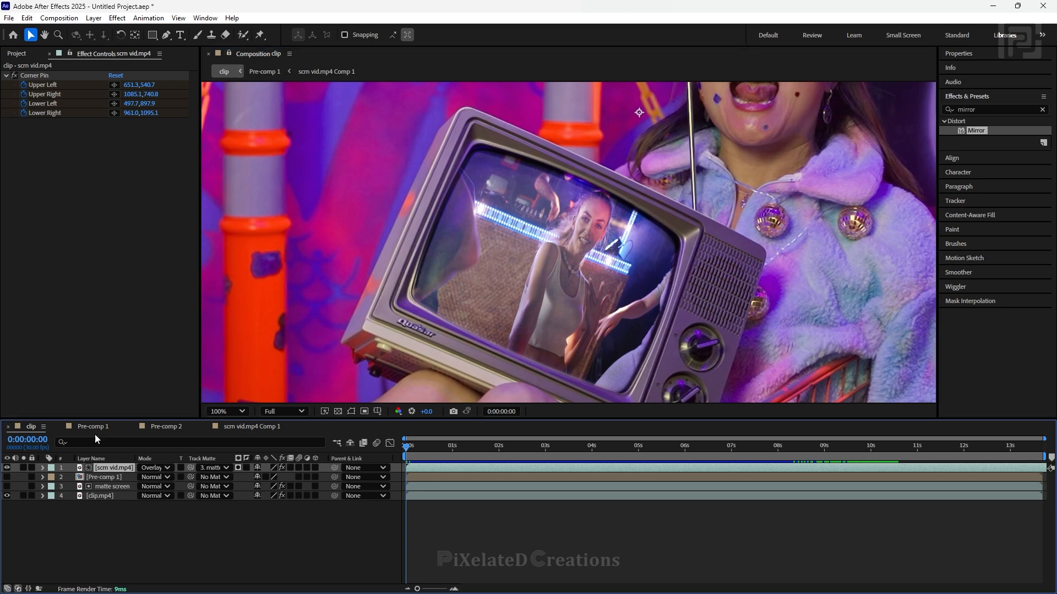
pyautogui.doubleClick(98, 477)
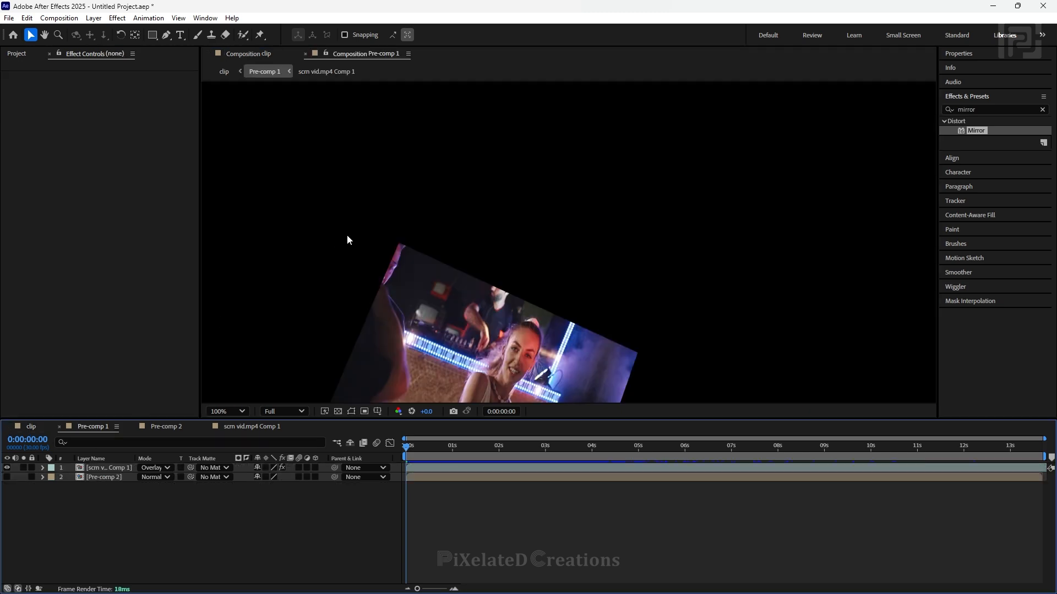
pyautogui.doubleClick(111, 469)
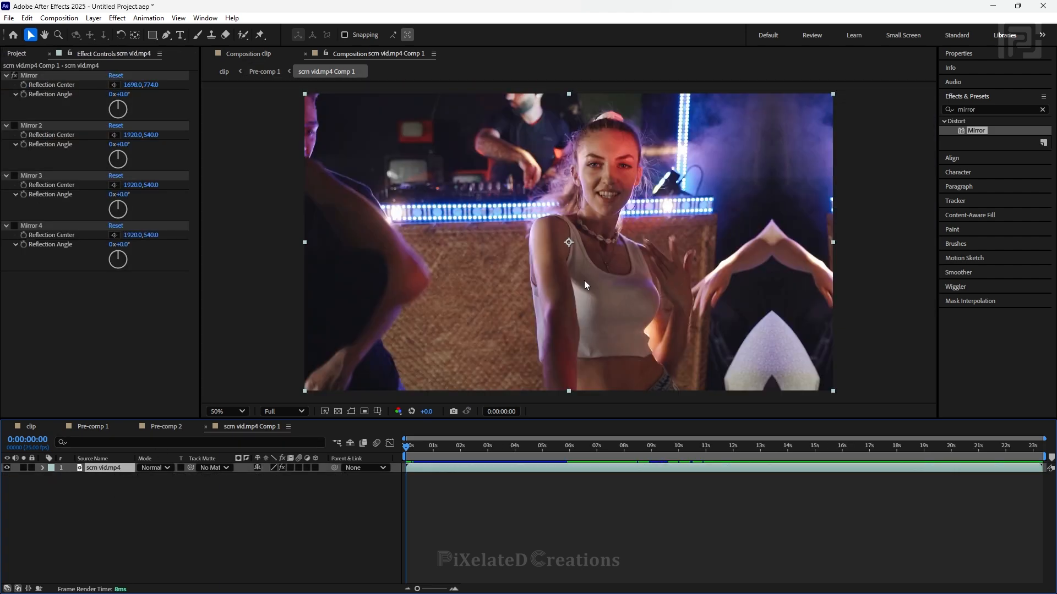
# - Dock the scrn vid.mp4 Comp 1 viewer beside the clip viewer so both compositions show side by side
pyautogui.moveTo(363, 55); pyautogui.dragTo(934, 206)
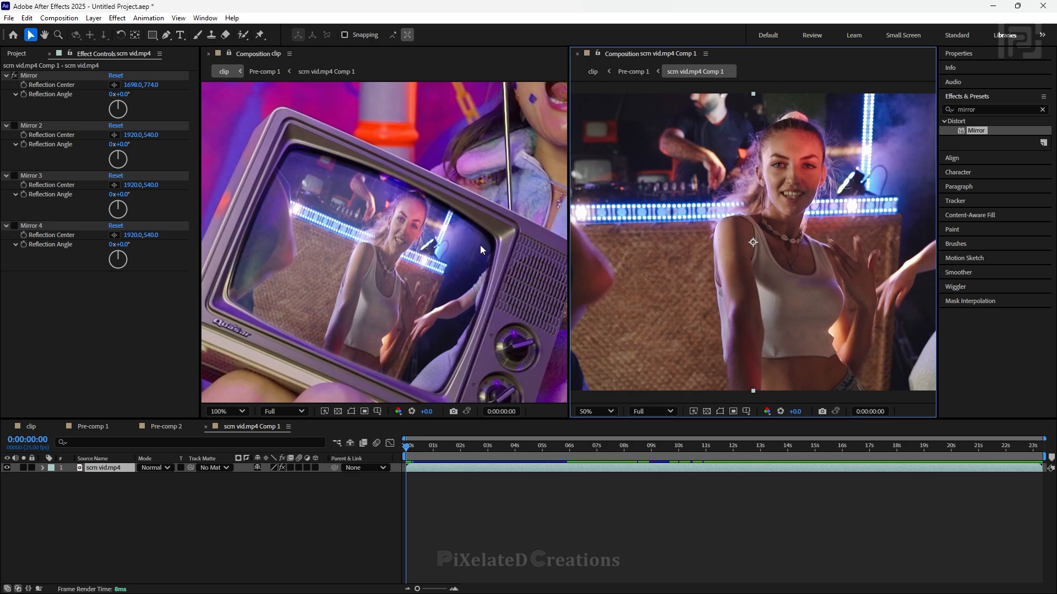
pyautogui.scroll(-2, 448, 252)
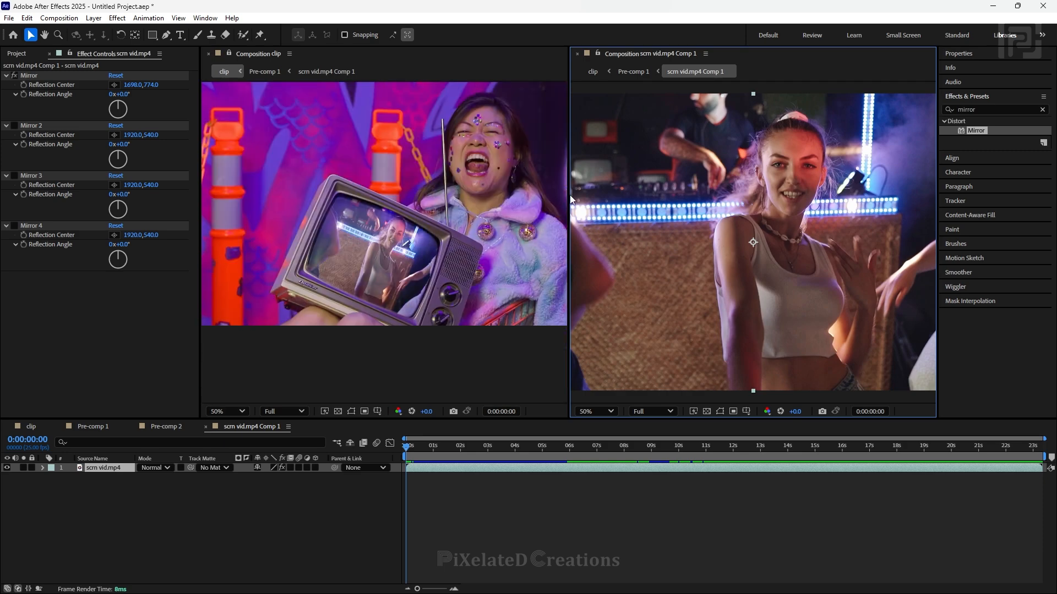
pyautogui.scroll(-2, 846, 200)
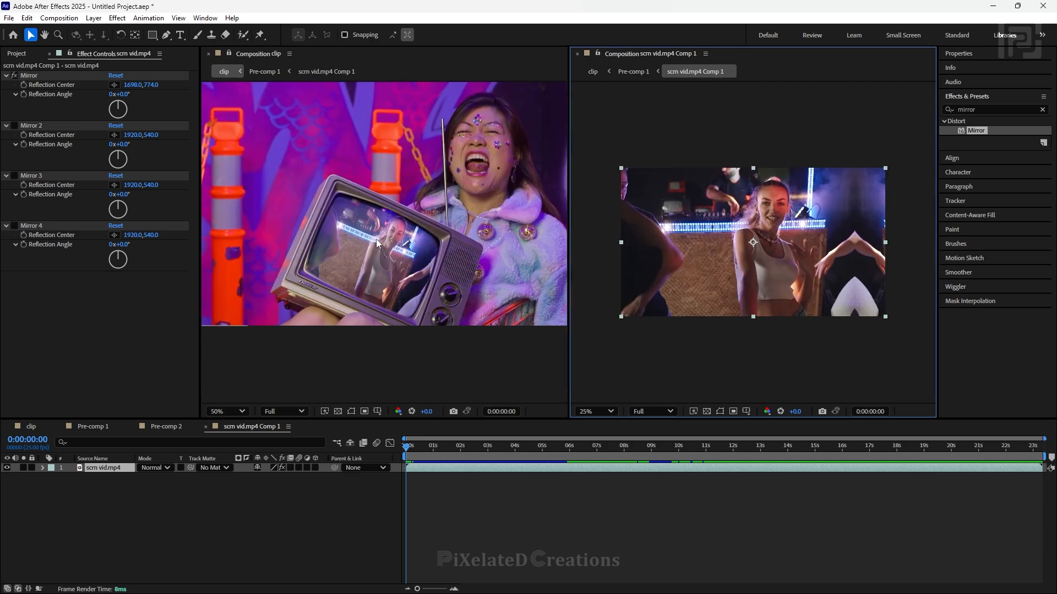
pyautogui.scroll(2, 391, 236)
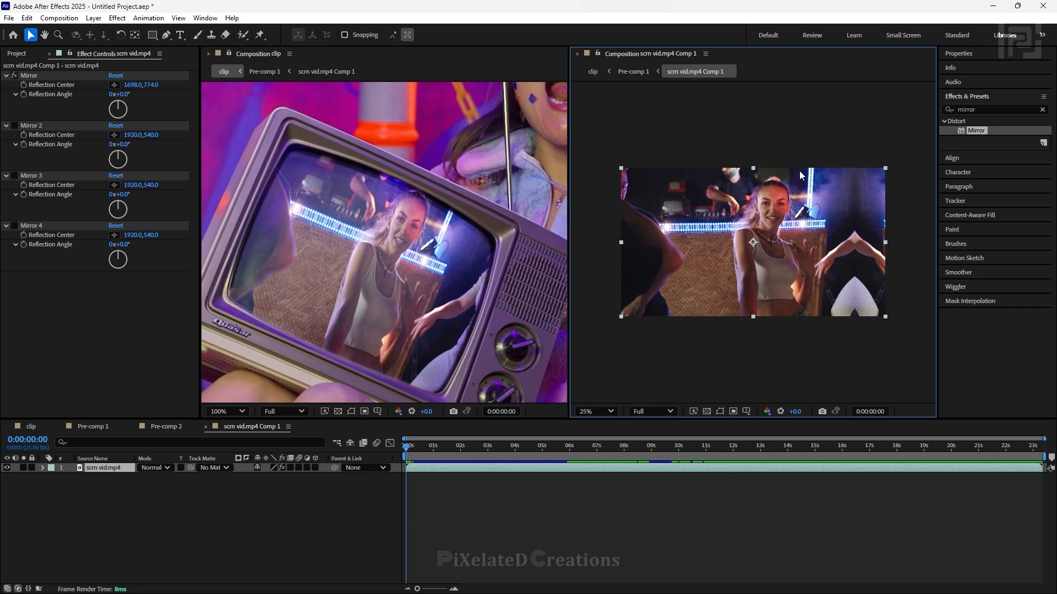
# - Move the first Mirror's reflection center to about 1754, 814
pyautogui.click(812, 148)
pyautogui.click(20, 80)
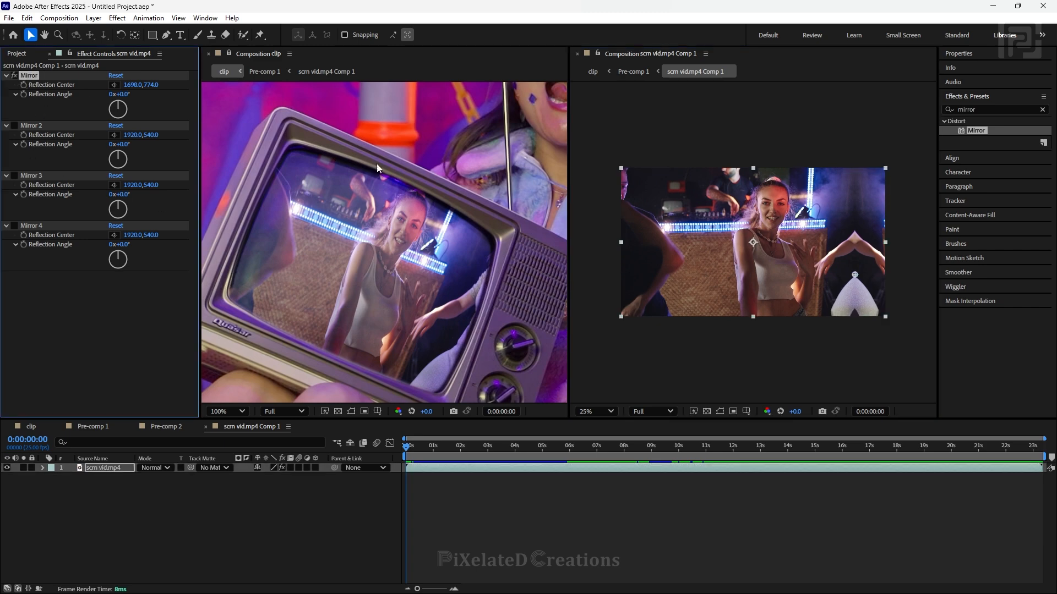
pyautogui.moveTo(854, 275); pyautogui.dragTo(861, 280)
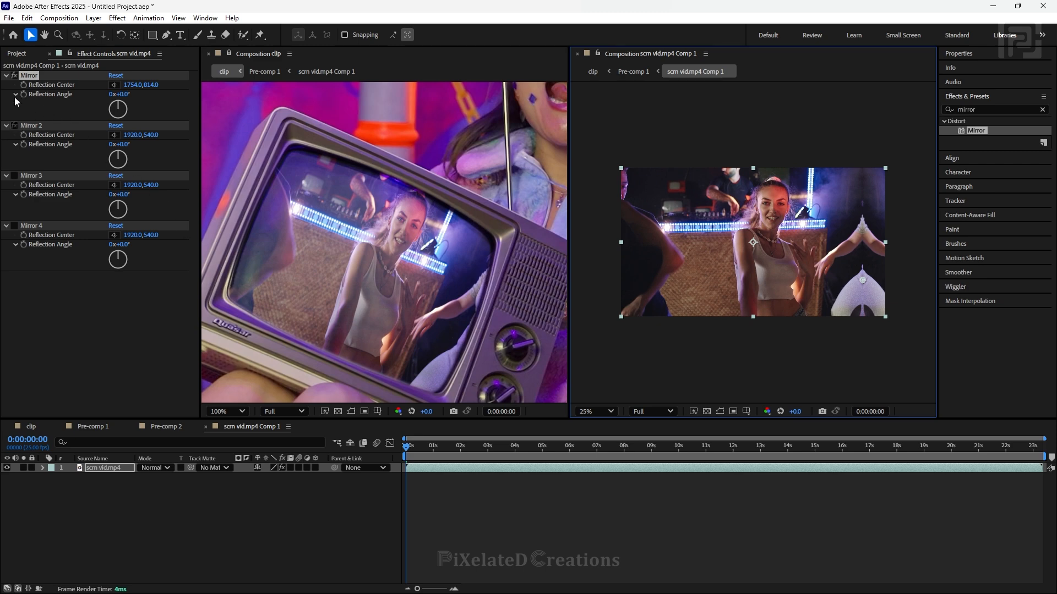
# - Enable Mirror 2 in place of the first Mirror, with a 90° reflection angle and its center at about 1928, 996
pyautogui.click(14, 75)
pyautogui.click(14, 126)
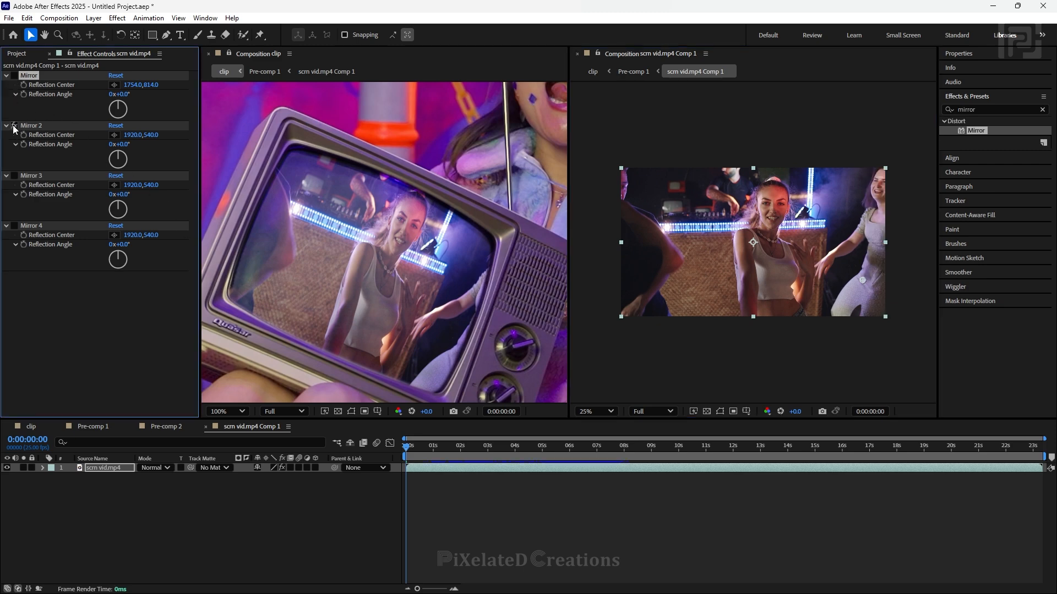
pyautogui.click(34, 126)
pyautogui.click(122, 144)
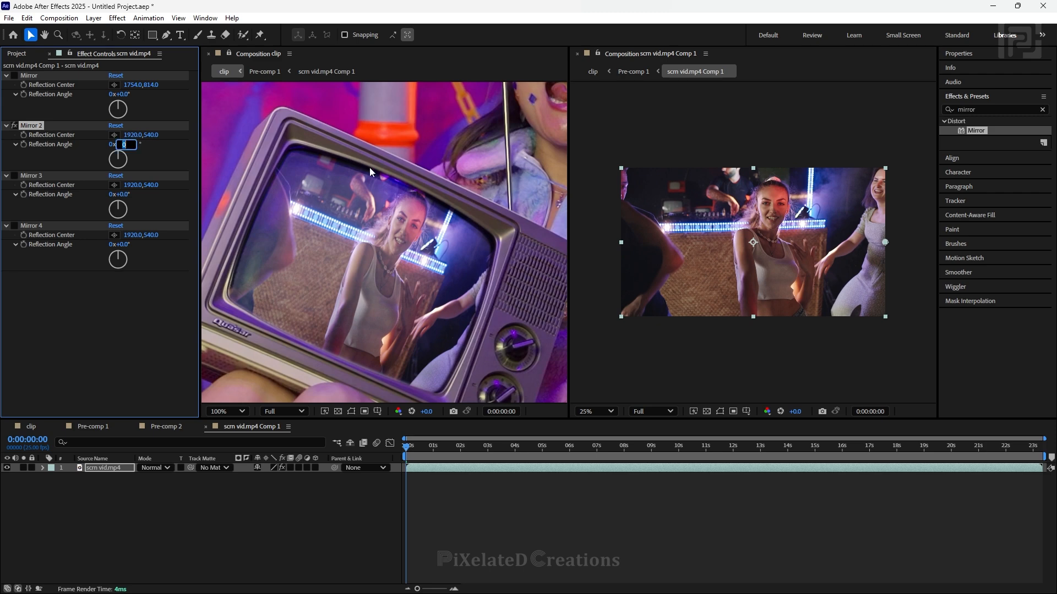
pyautogui.write('90')
pyautogui.press('Return')
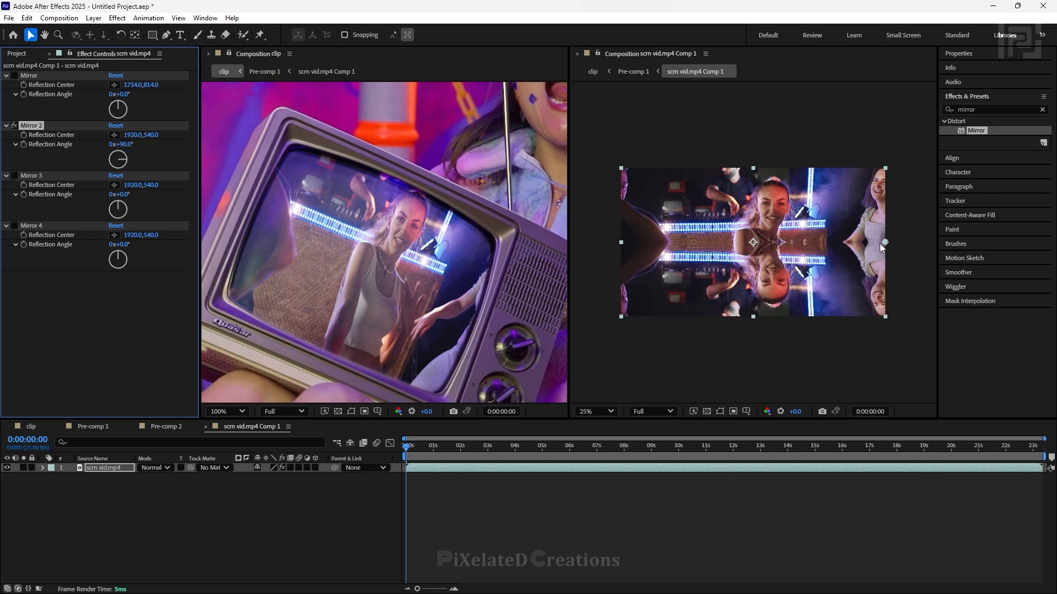
pyautogui.moveTo(882, 243); pyautogui.dragTo(884, 305)
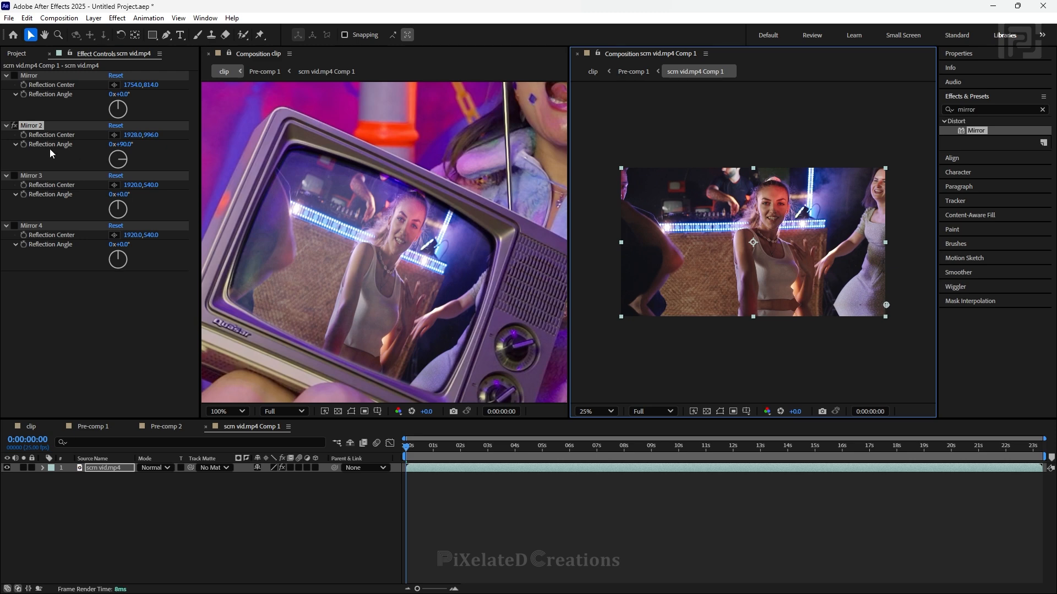
# - Enable Mirror 3 in place of Mirror 2, with a 180° reflection angle and its center at about 120, 684
pyautogui.click(31, 176)
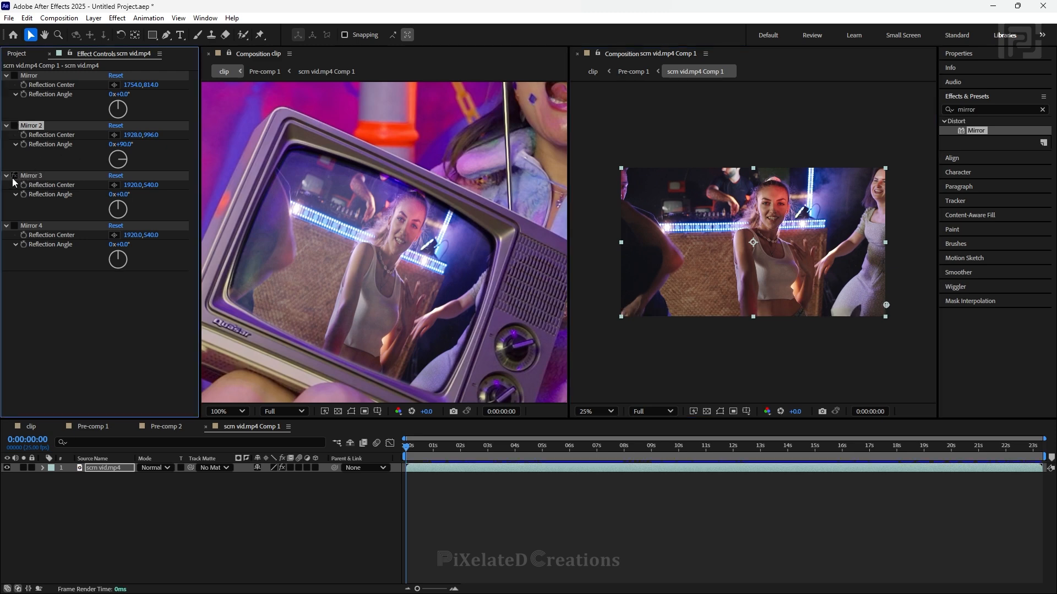
pyautogui.click(126, 194)
pyautogui.write('0*2')
pyautogui.press('Return')
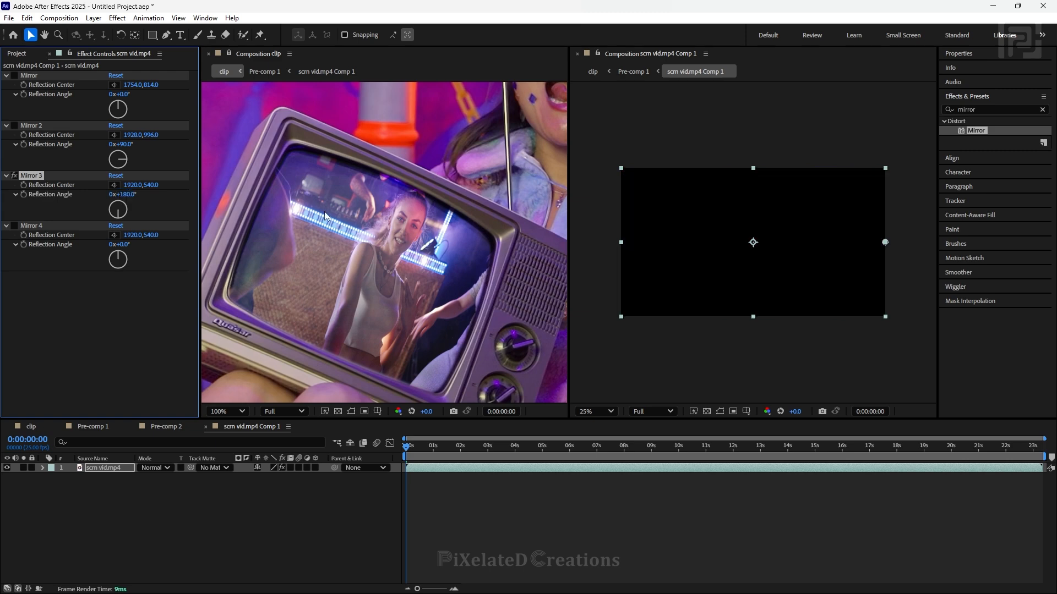
pyautogui.moveTo(886, 243); pyautogui.dragTo(641, 263)
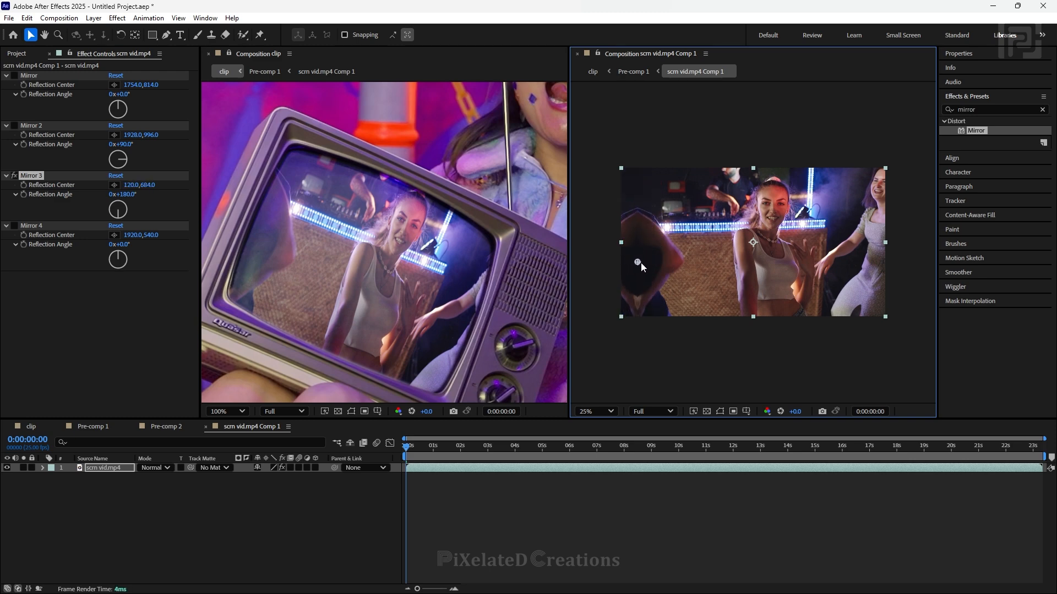
# - Enable Mirror 4 in place of Mirror 3, with a 270° reflection angle and its center at about 1900, 88
pyautogui.click(35, 224)
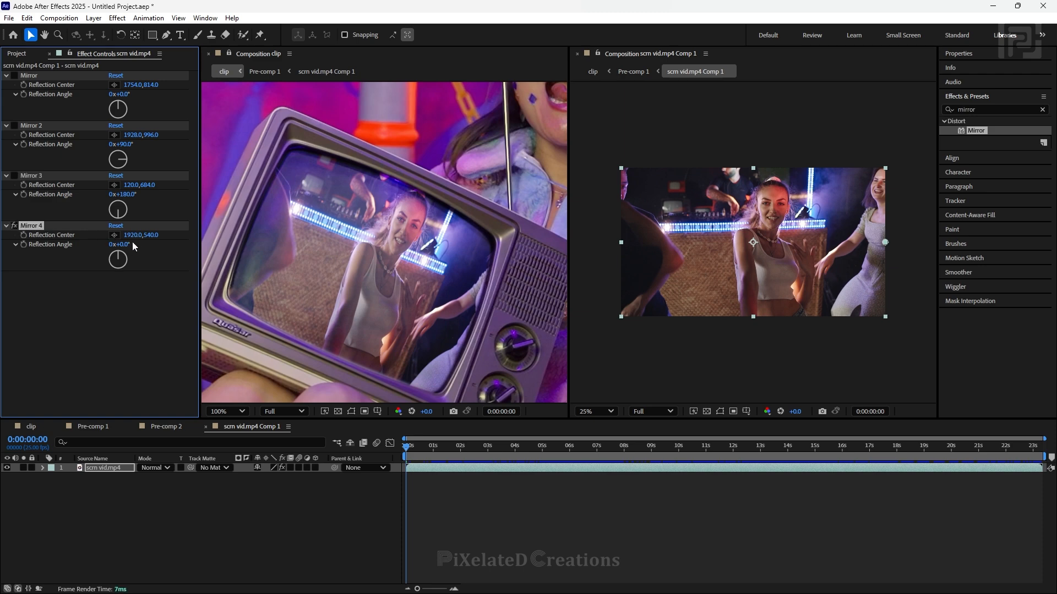
pyautogui.write('270')
pyautogui.press('Return')
pyautogui.moveTo(885, 243); pyautogui.dragTo(881, 181)
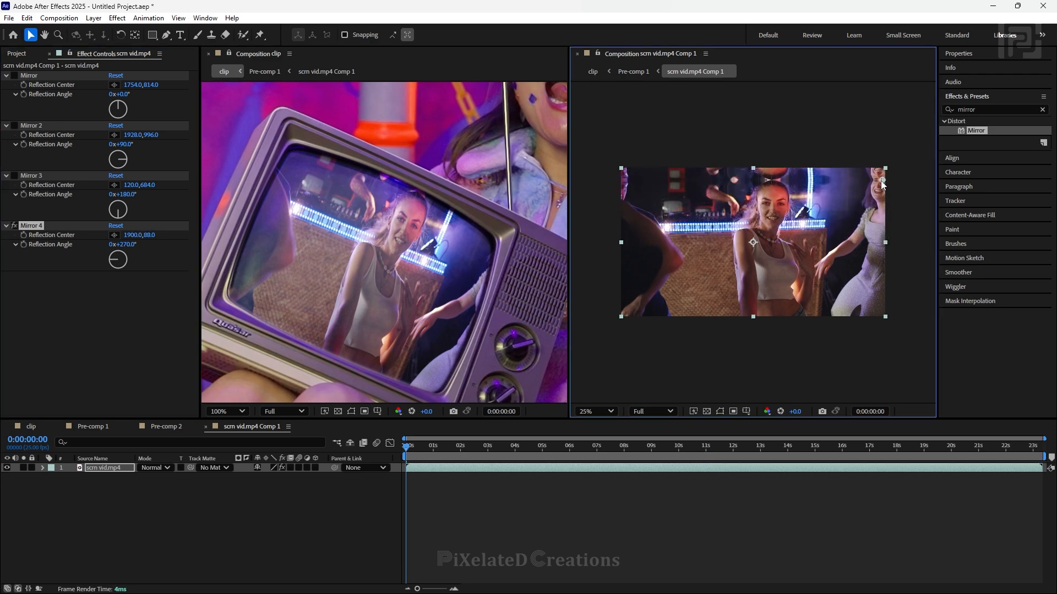
# - Collapse the settings of all four Mirror effects and enable them together
pyautogui.click(35, 75)
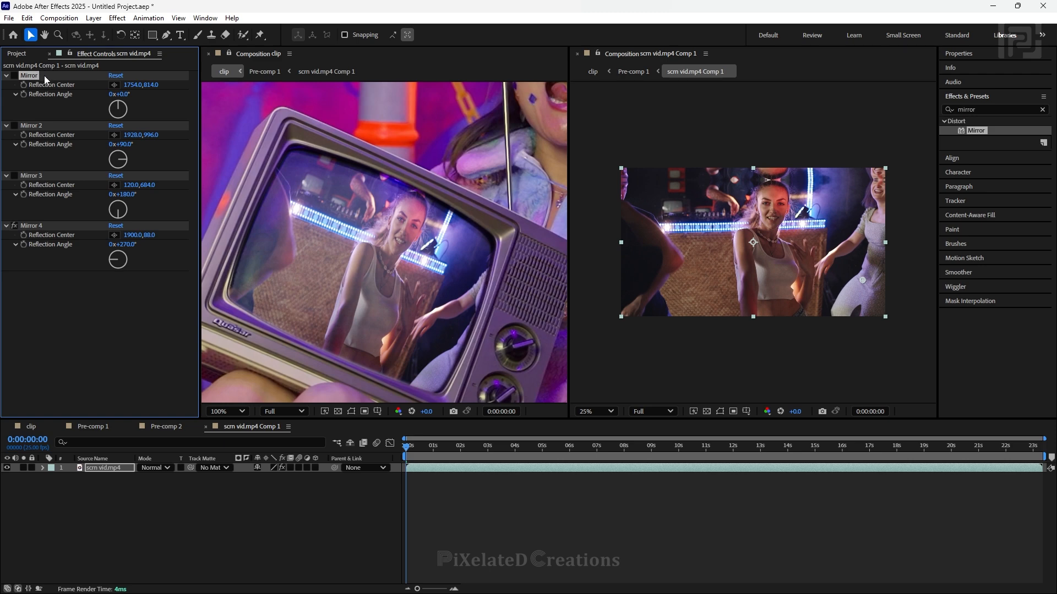
pyautogui.hotkey('ctrl', 'a')
pyautogui.hotkey('ctrl', '`')
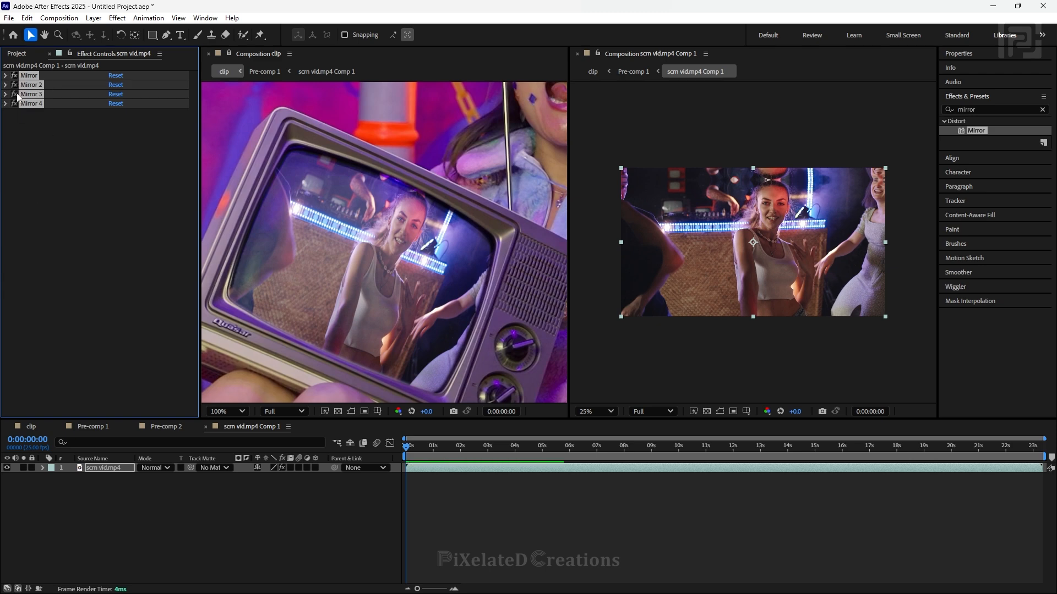
pyautogui.click(14, 94)
pyautogui.click(34, 127)
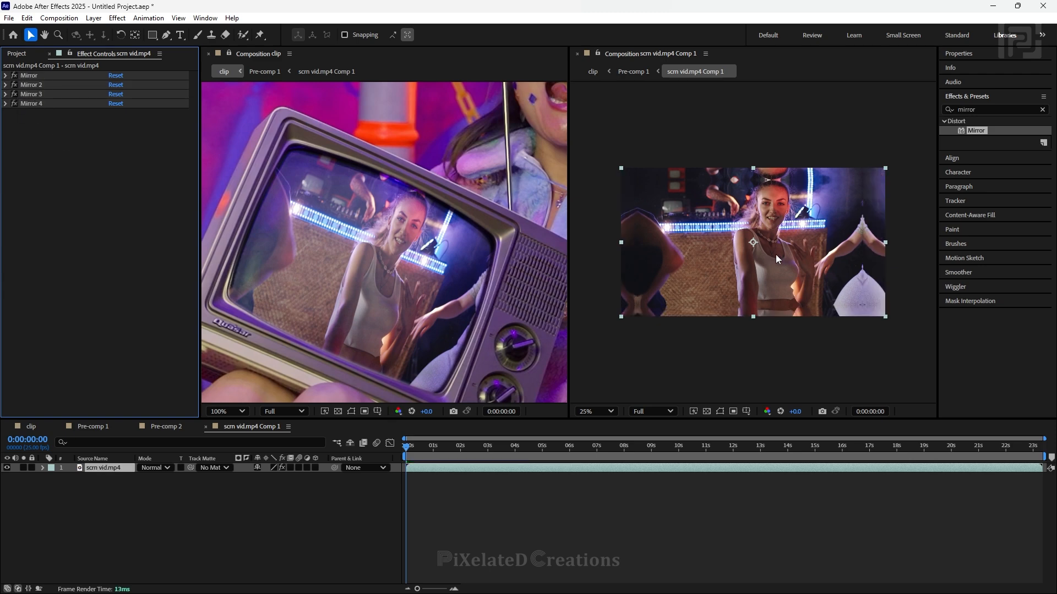
# - Unlock and close the extra clip viewer, leaving a single composition viewer at 50% magnification
pyautogui.click(229, 54)
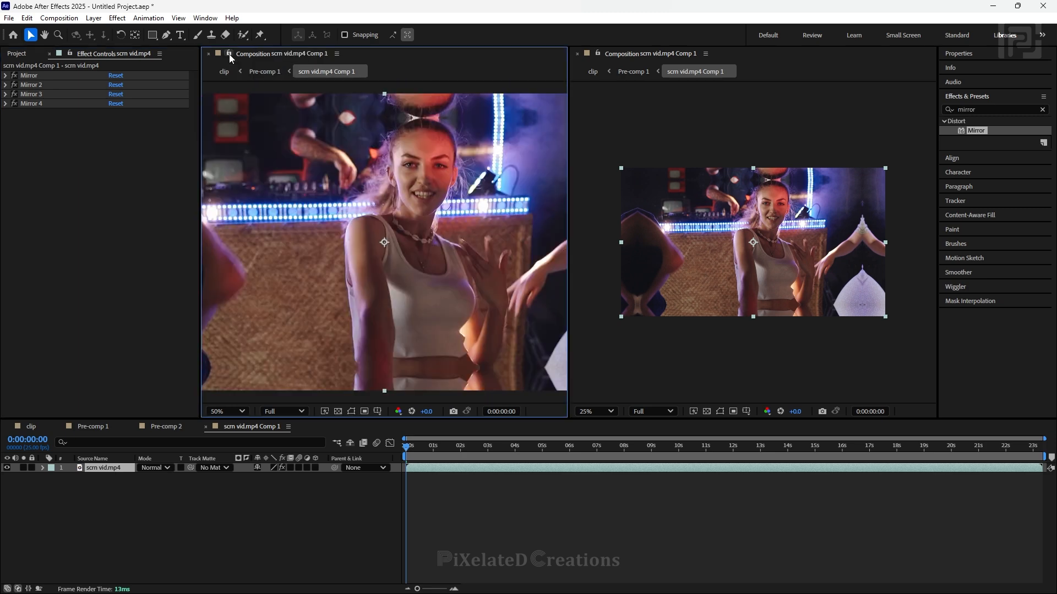
pyautogui.click(208, 54)
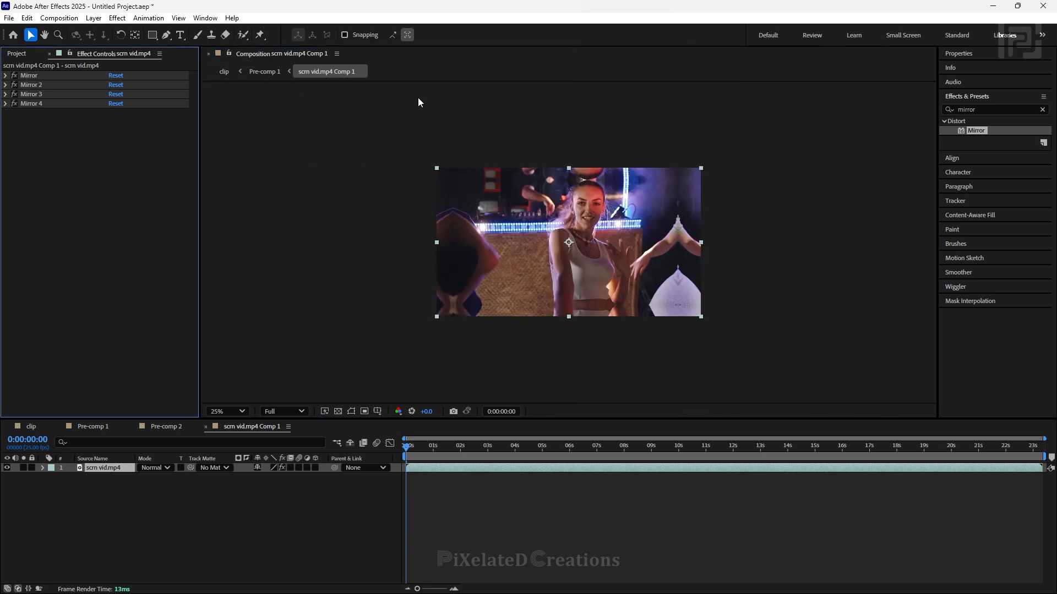
pyautogui.press('.')
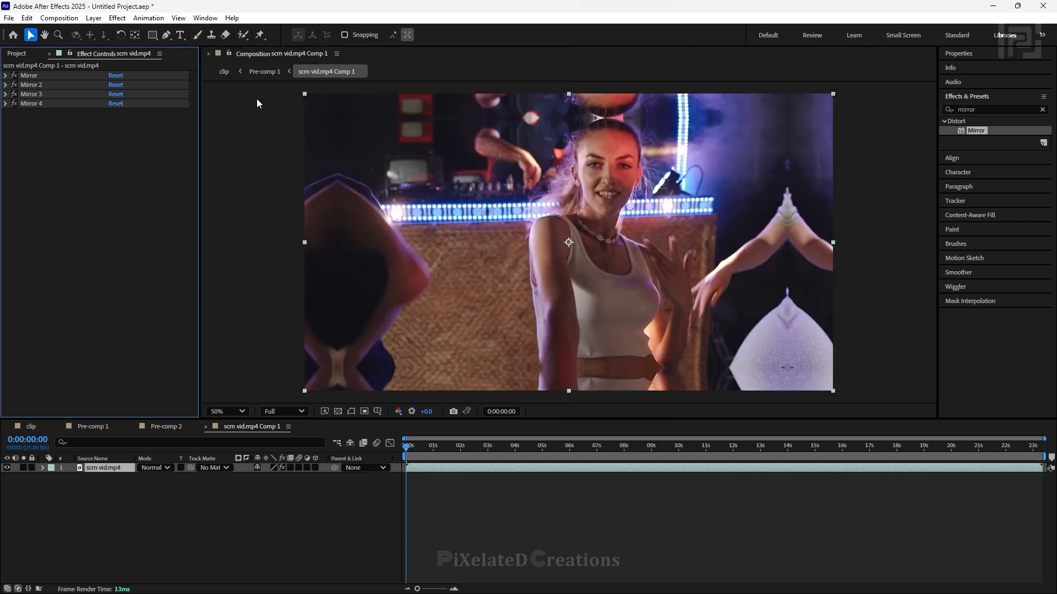
# - In Pre-comp 1, set the Pre-comp 2 layer as the track matte of scrn vid.mp4 Comp 1
pyautogui.click(166, 427)
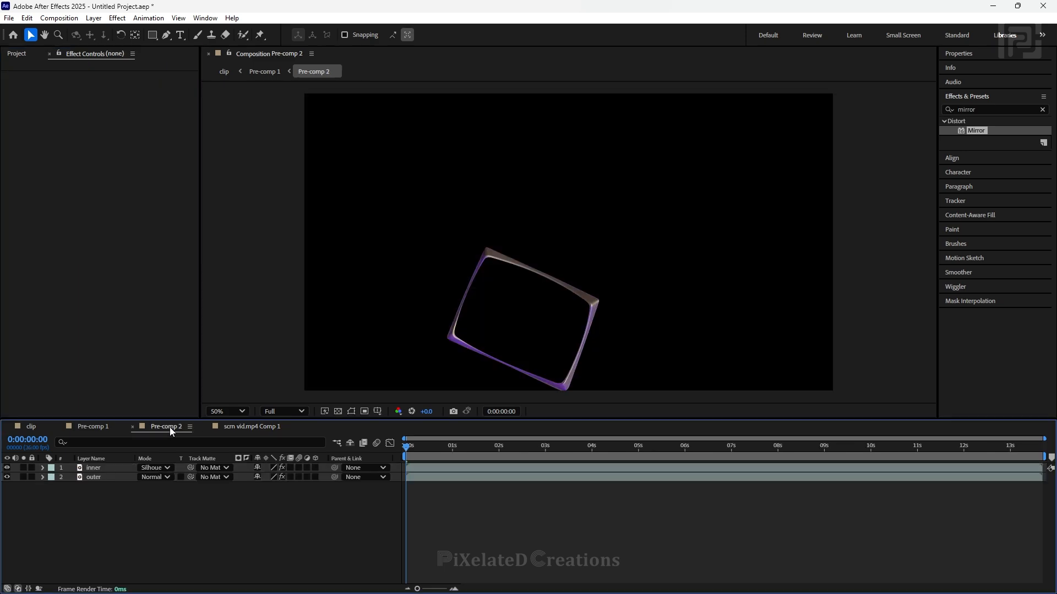
pyautogui.click(98, 426)
pyautogui.press('space')
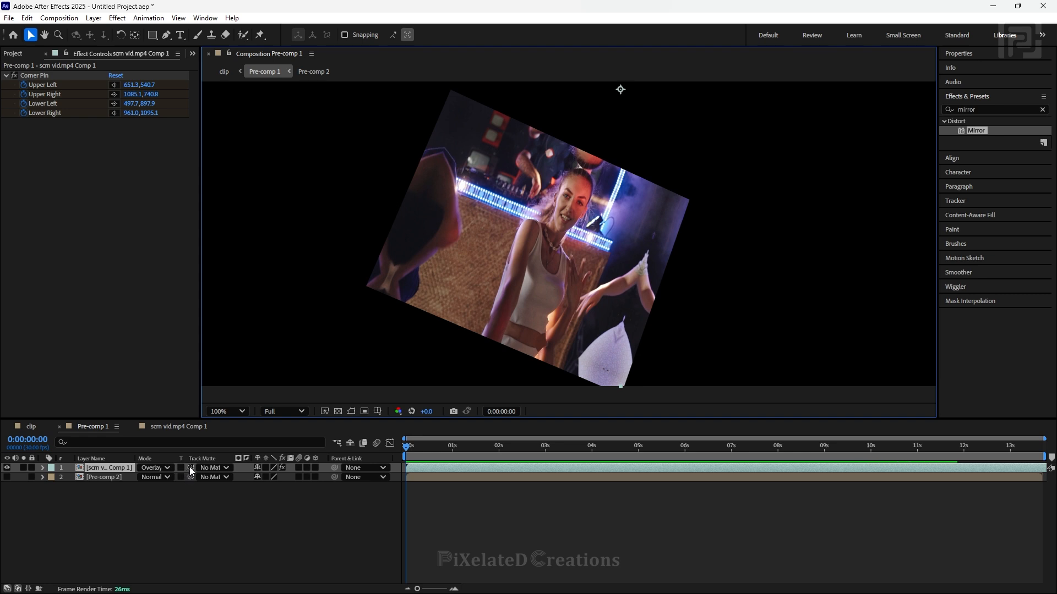
pyautogui.moveTo(191, 467); pyautogui.dragTo(126, 477)
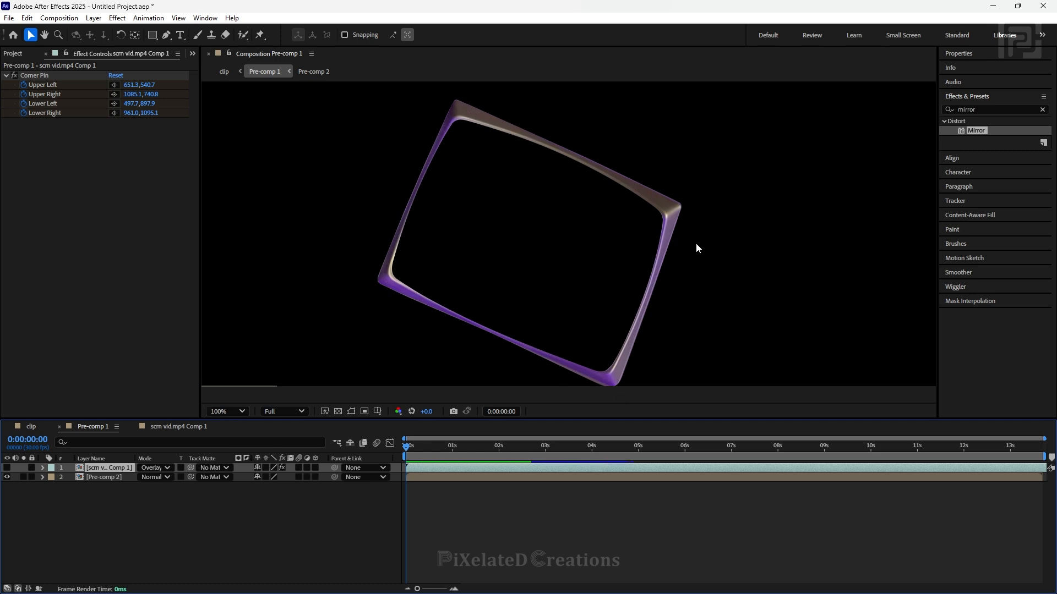
pyautogui.click(7, 467)
pyautogui.click(7, 477)
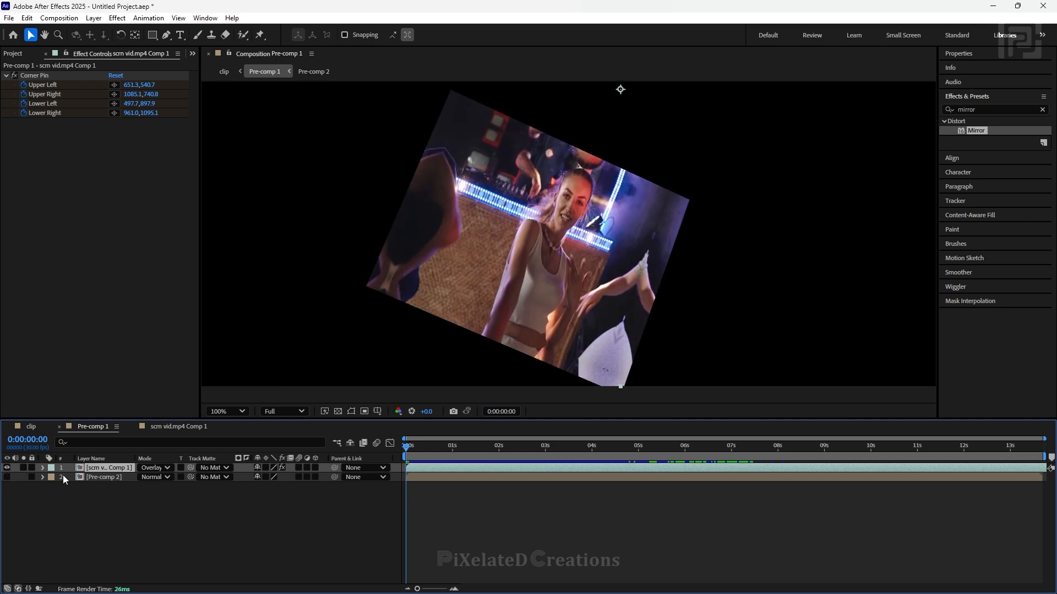
pyautogui.moveTo(190, 468); pyautogui.dragTo(105, 480)
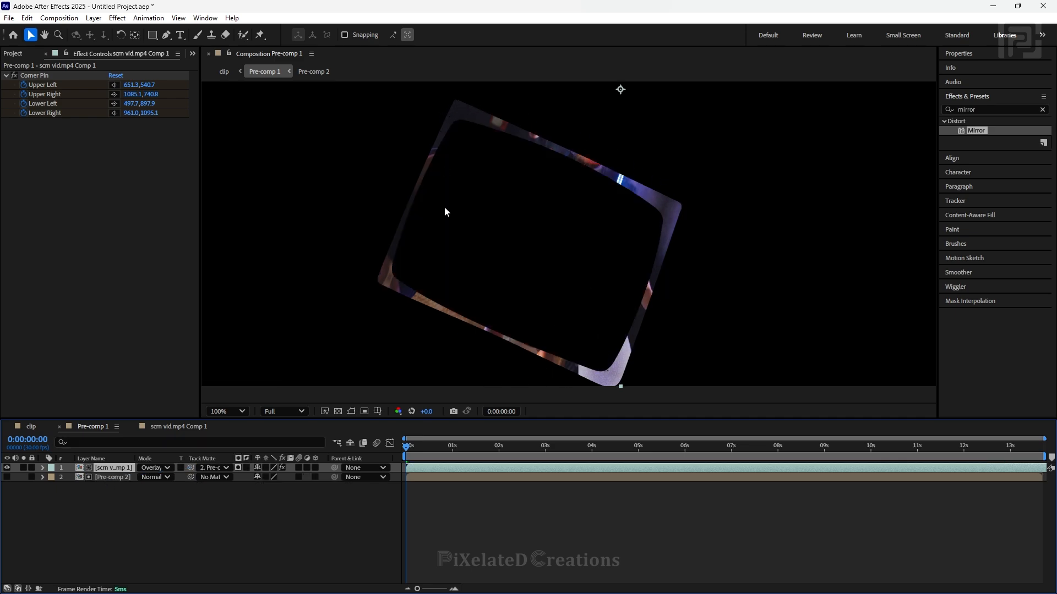
# - Turn on the visibility of the Pre-comp 1 layer in the clip composition
pyautogui.click(31, 426)
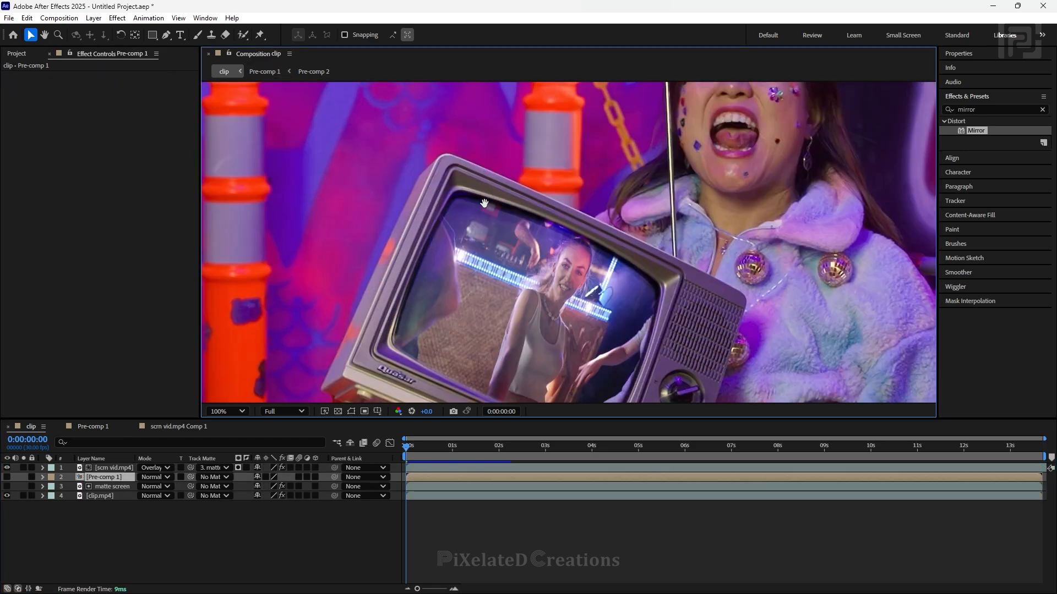
pyautogui.moveTo(484, 204); pyautogui.dragTo(502, 159)
pyautogui.click(8, 478)
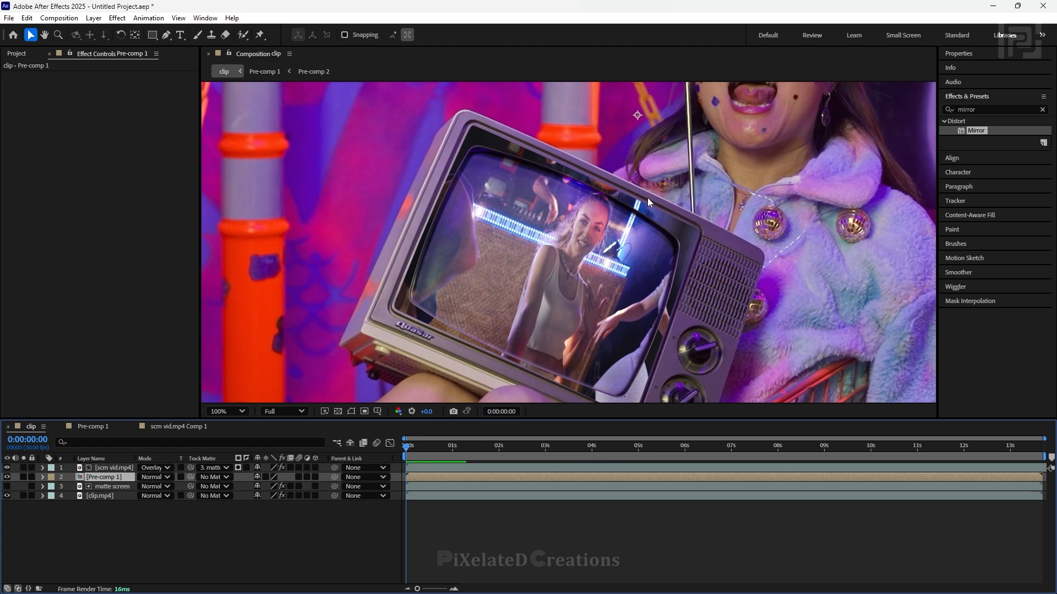
# - Apply Gaussian Blur to the scrn vid.mp4 Comp 1 layer in Pre-comp 1 and increase its blurriness to soften the reflections
pyautogui.click(87, 428)
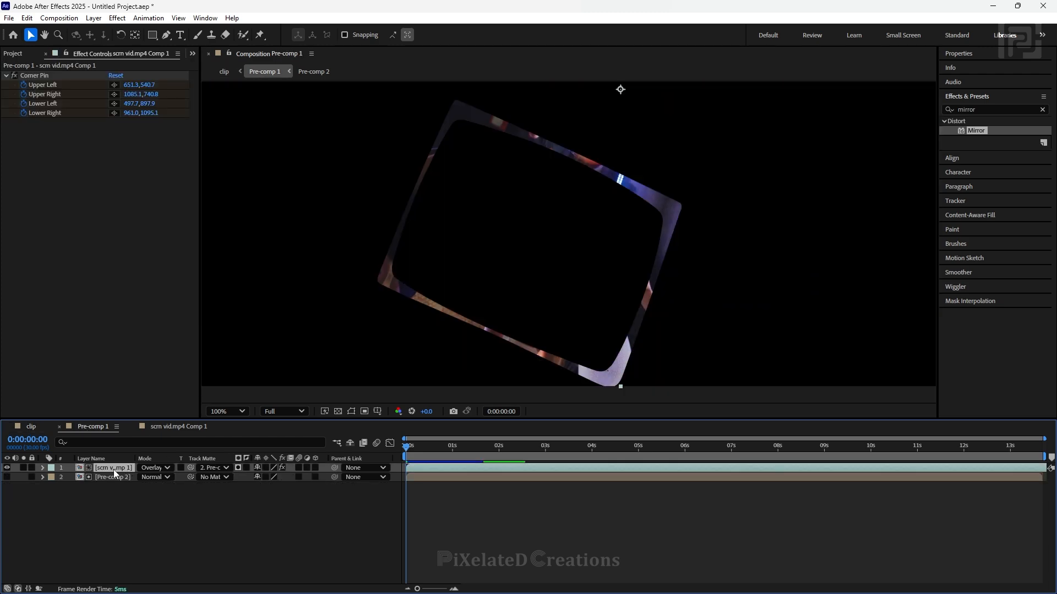
pyautogui.click(118, 161)
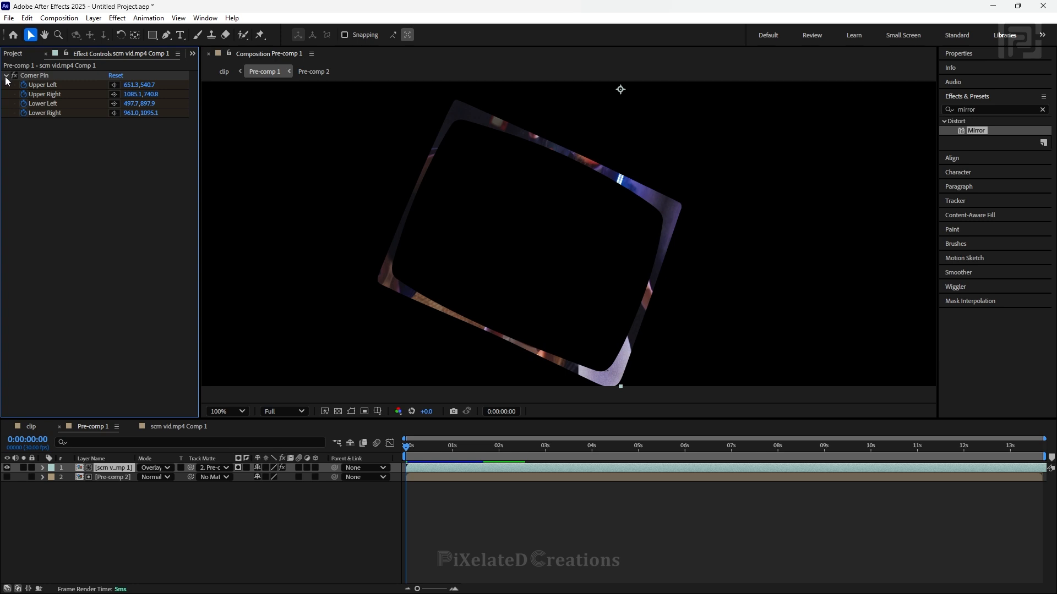
pyautogui.click(6, 77)
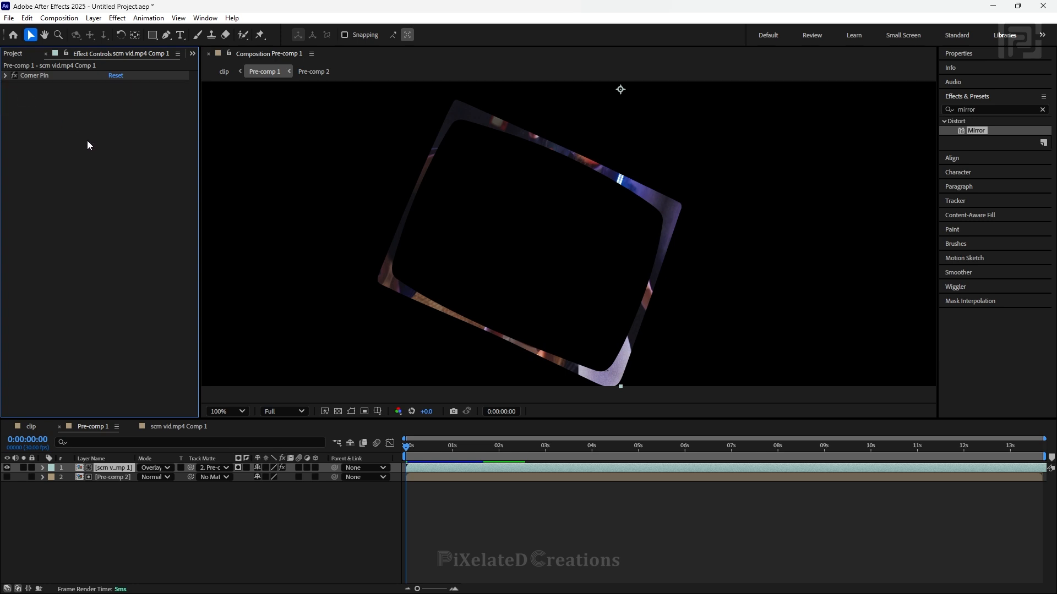
pyautogui.hotkey('ctrl', 'space')
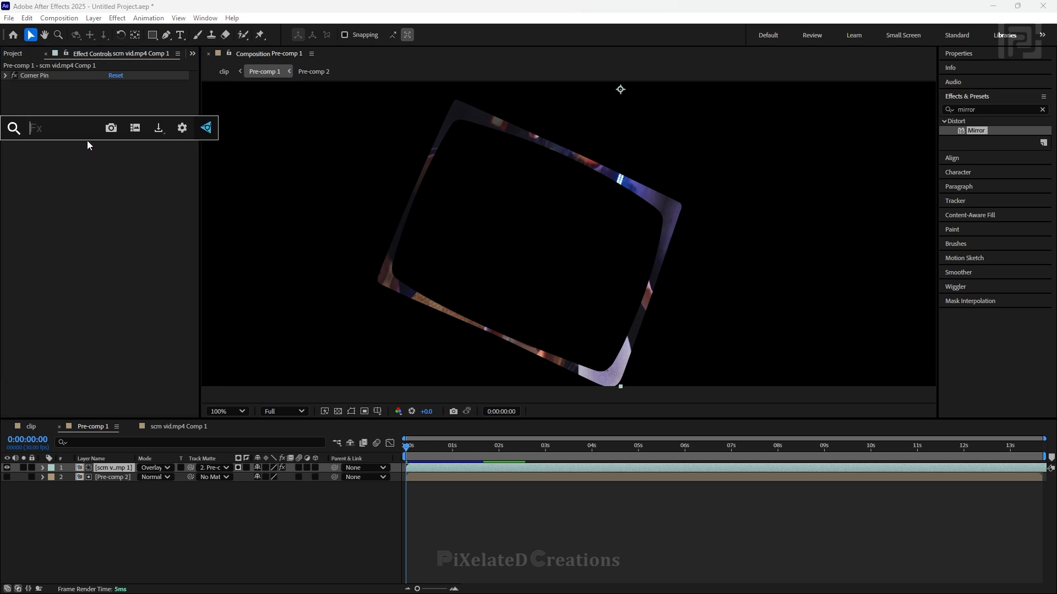
pyautogui.write('gauss')
pyautogui.press('Down')
pyautogui.press('Return')
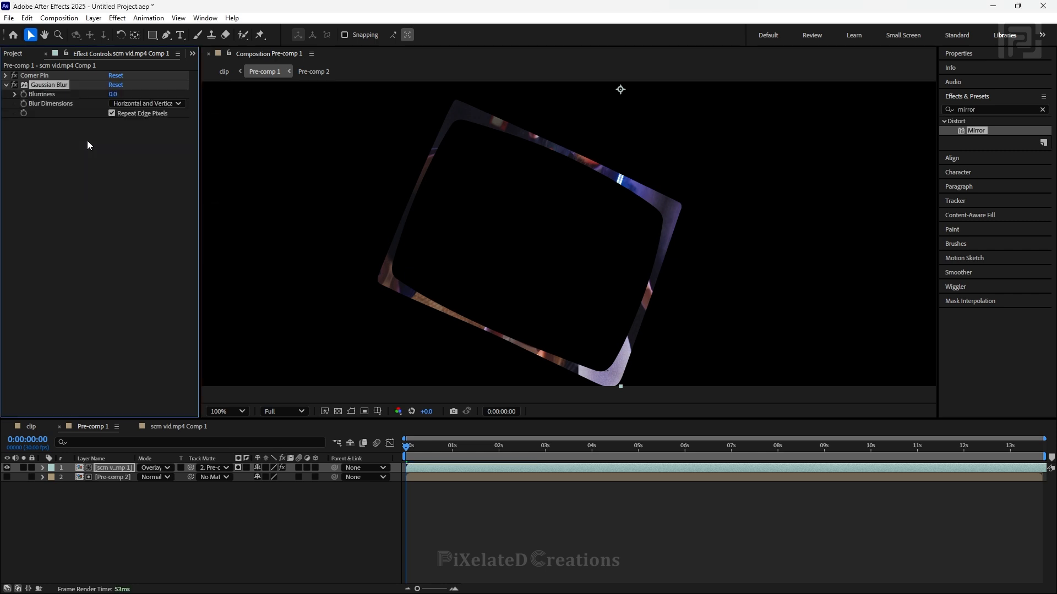
pyautogui.moveTo(114, 94); pyautogui.dragTo(138, 112)
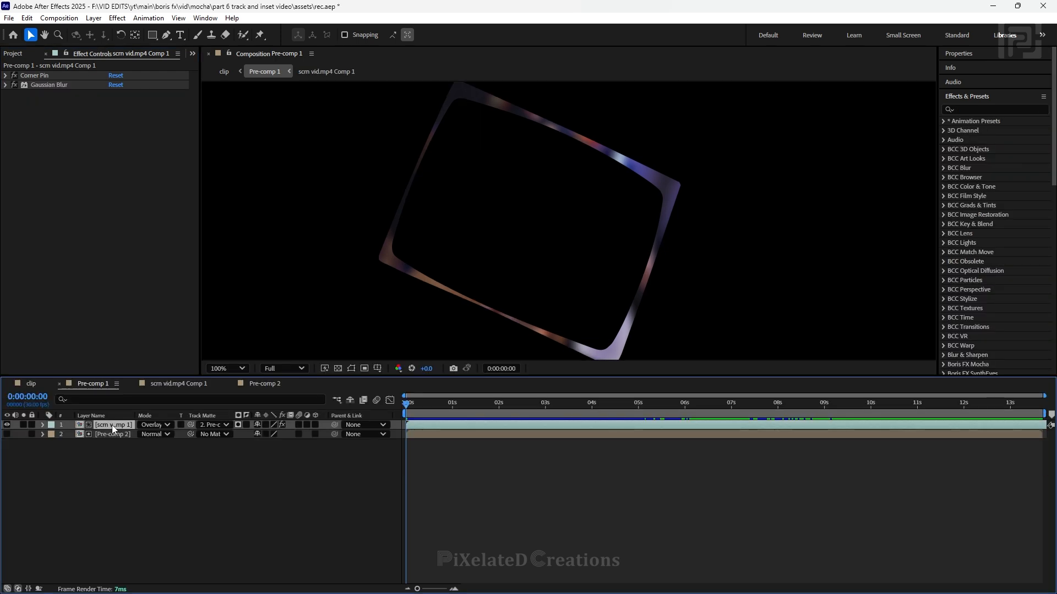
# - Add BCC+Film Glow to the scrn vid.mp4 Comp 1 layer, with an intensity of 106 and a reduced threshold
pyautogui.hotkey('ctrl', 'space')
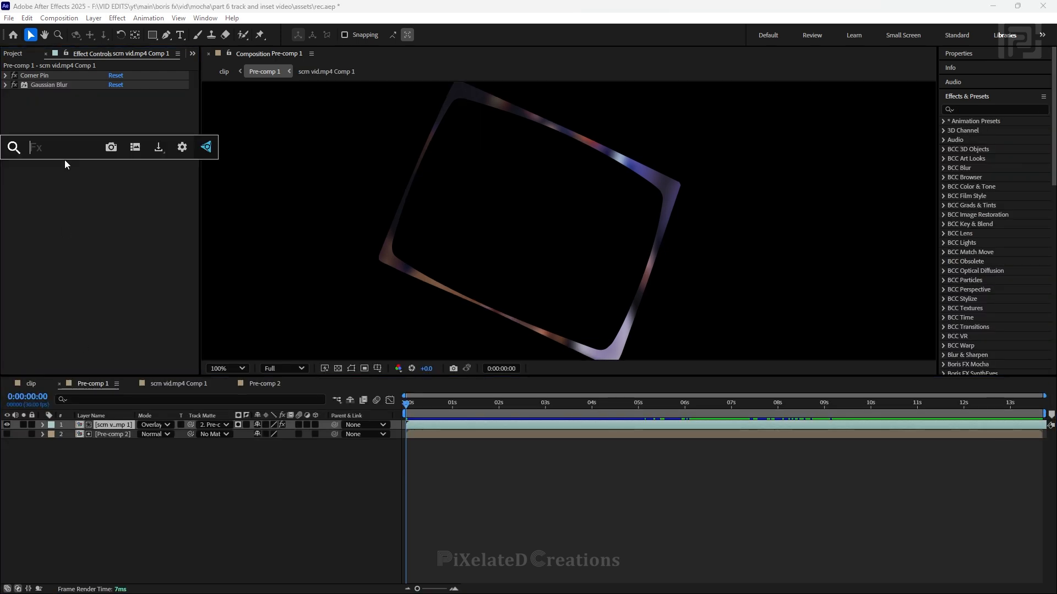
pyautogui.write('film')
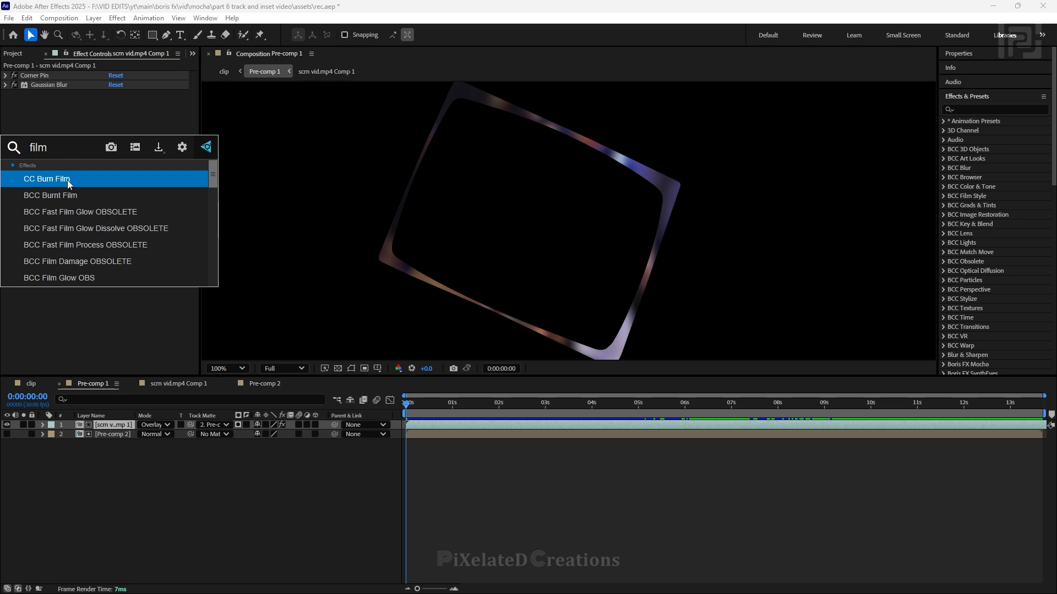
pyautogui.scroll(-3, 74, 233)
pyautogui.scroll(3, 74, 220)
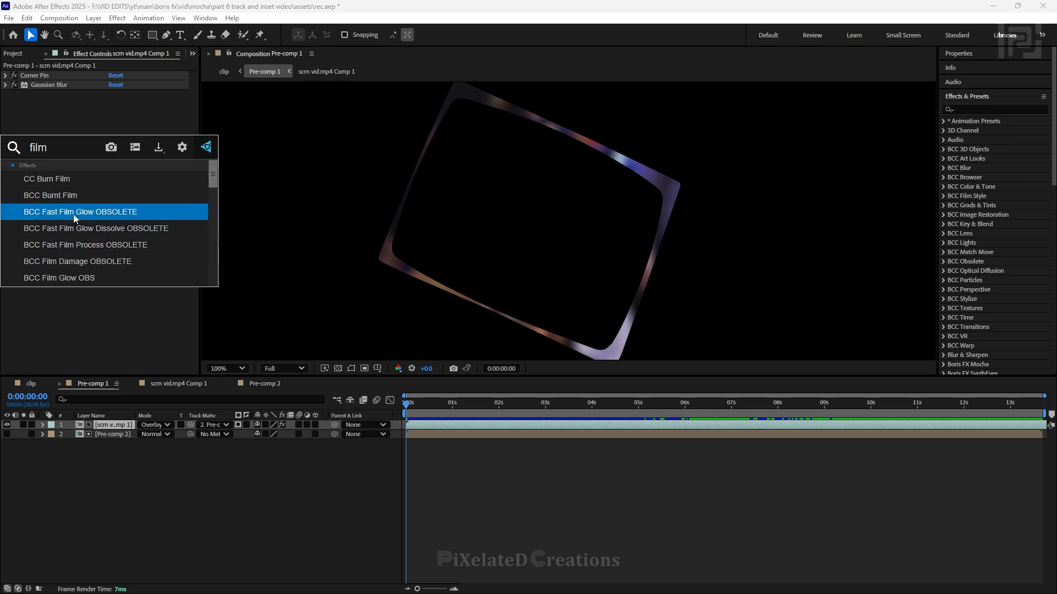
pyautogui.write('glow')
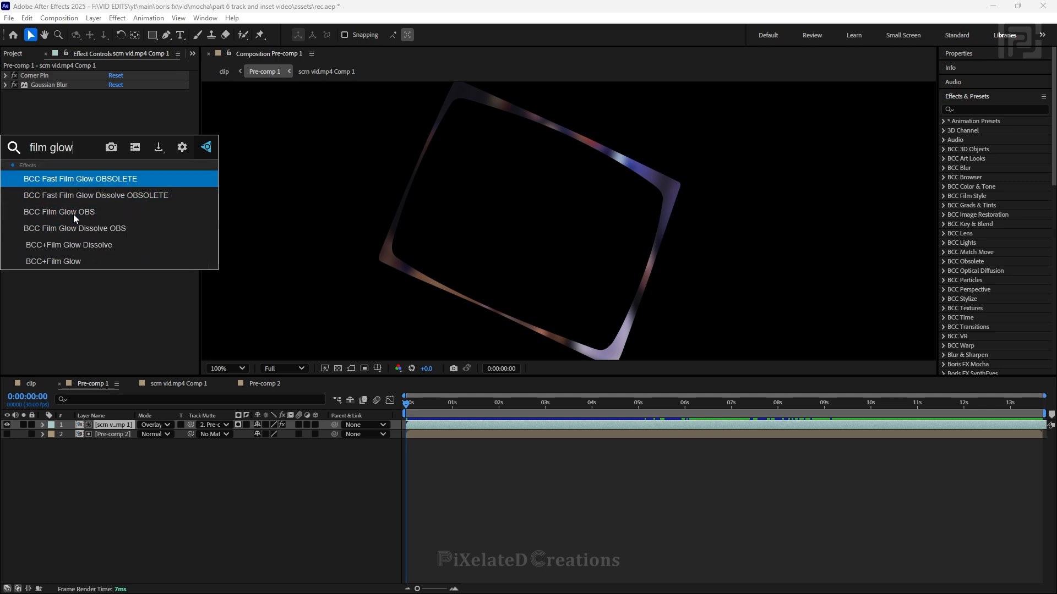
pyautogui.click(68, 264)
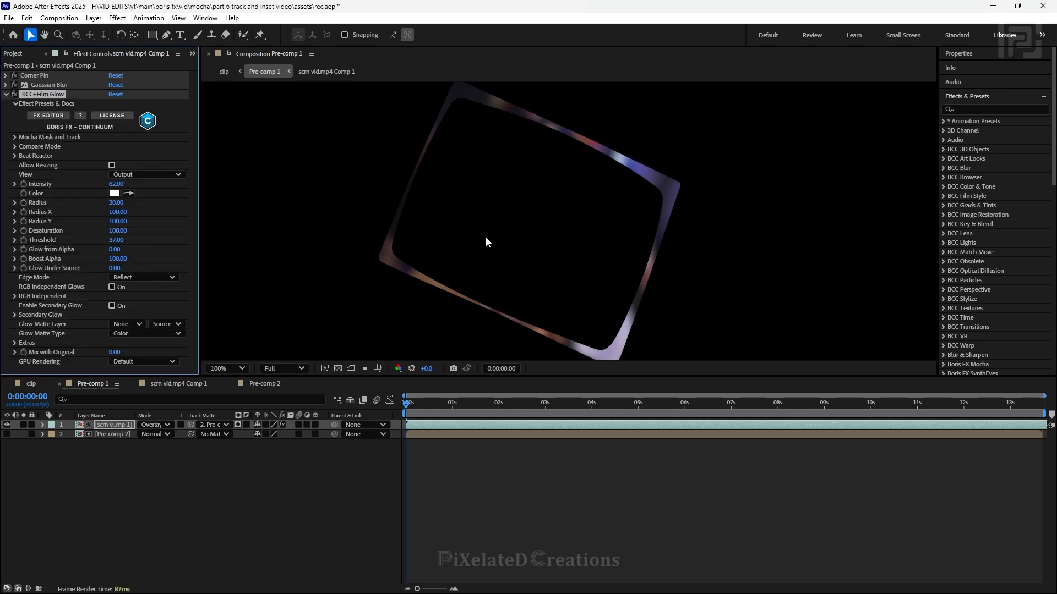
pyautogui.moveTo(111, 242); pyautogui.dragTo(113, 241)
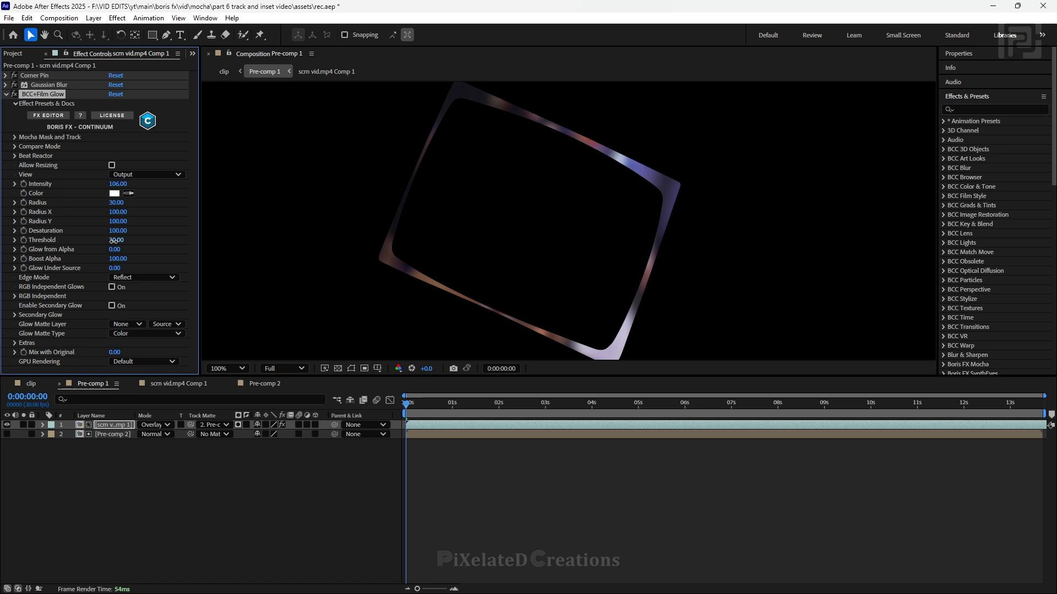
pyautogui.click(6, 96)
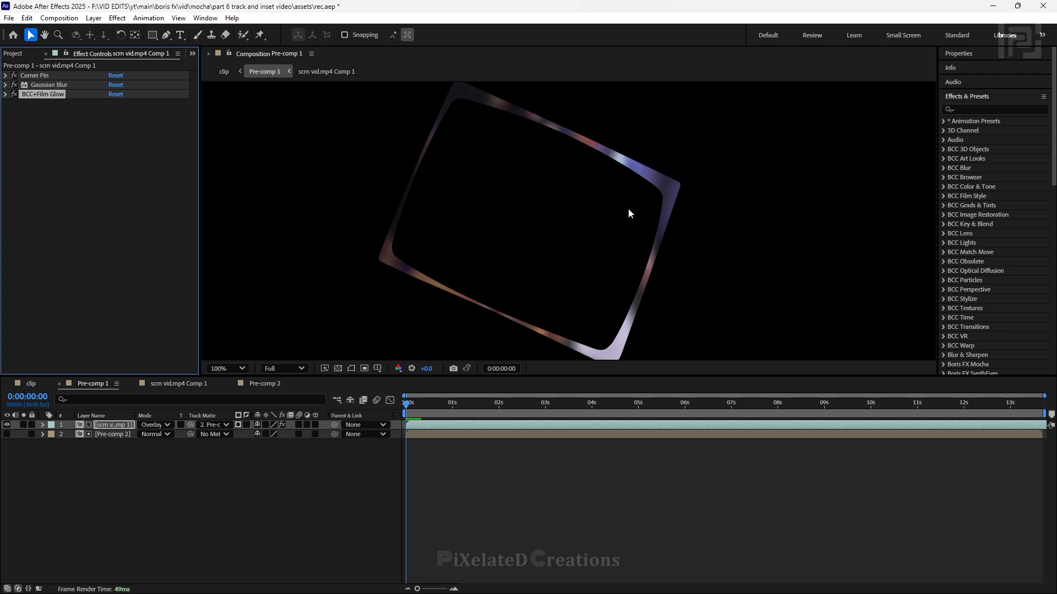
# - Set the feather of the outer layer's reflection mask in Pre-comp 2 to 14 pixels
pyautogui.doubleClick(109, 435)
pyautogui.scroll(1, 503, 247)
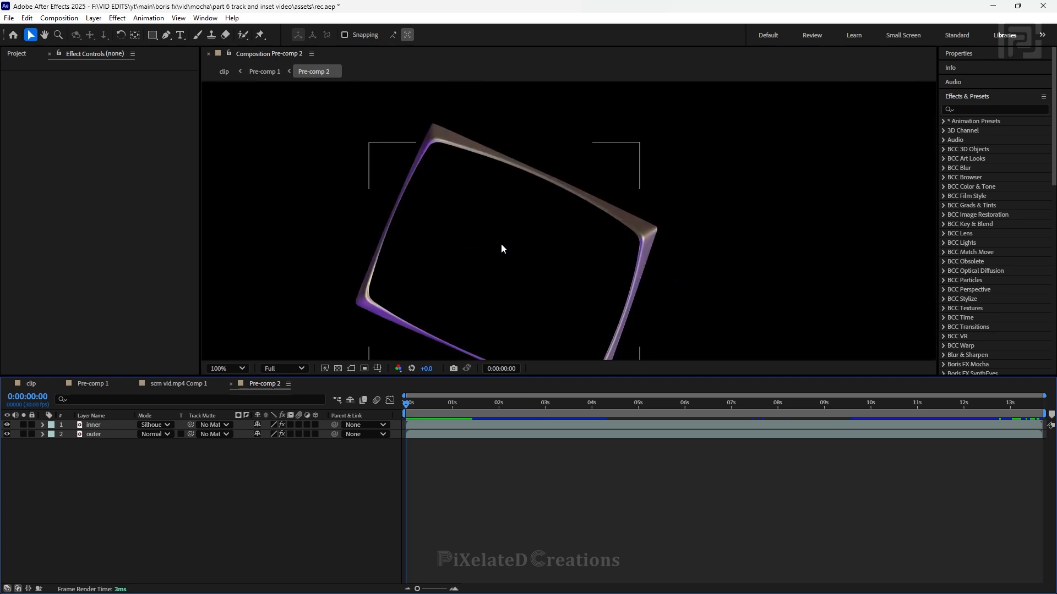
pyautogui.moveTo(550, 242); pyautogui.dragTo(542, 203)
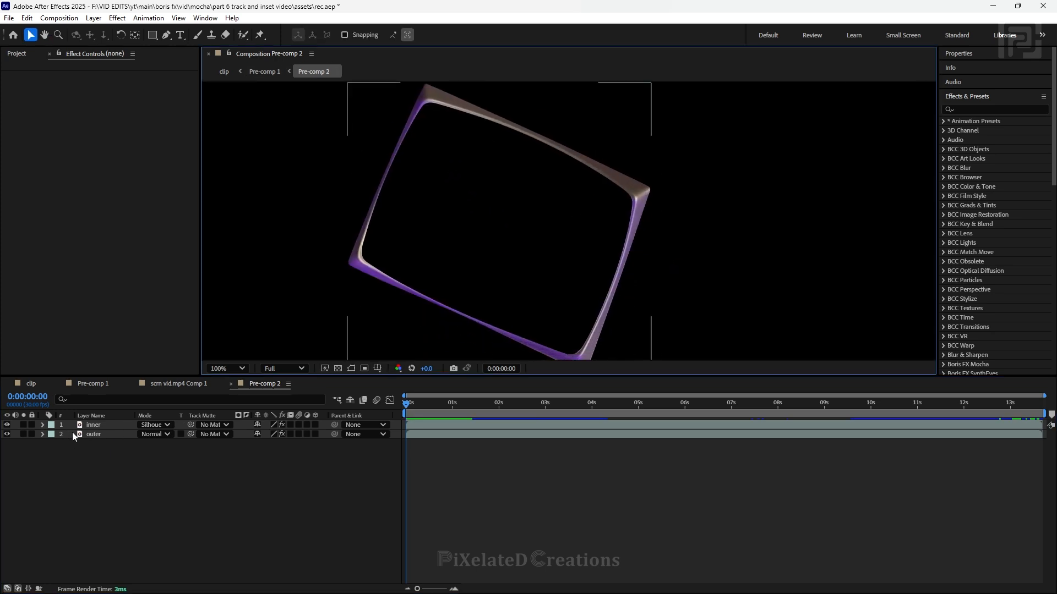
pyautogui.click(89, 434)
pyautogui.click(43, 433)
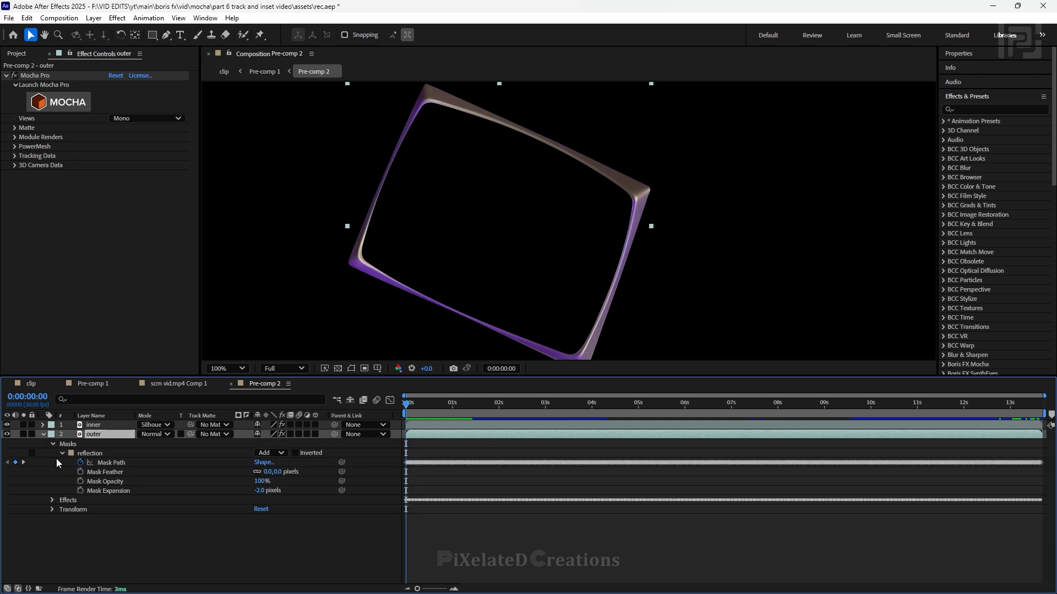
pyautogui.click(266, 471)
pyautogui.write('12')
pyautogui.press('Return')
pyautogui.moveTo(287, 472); pyautogui.dragTo(278, 473)
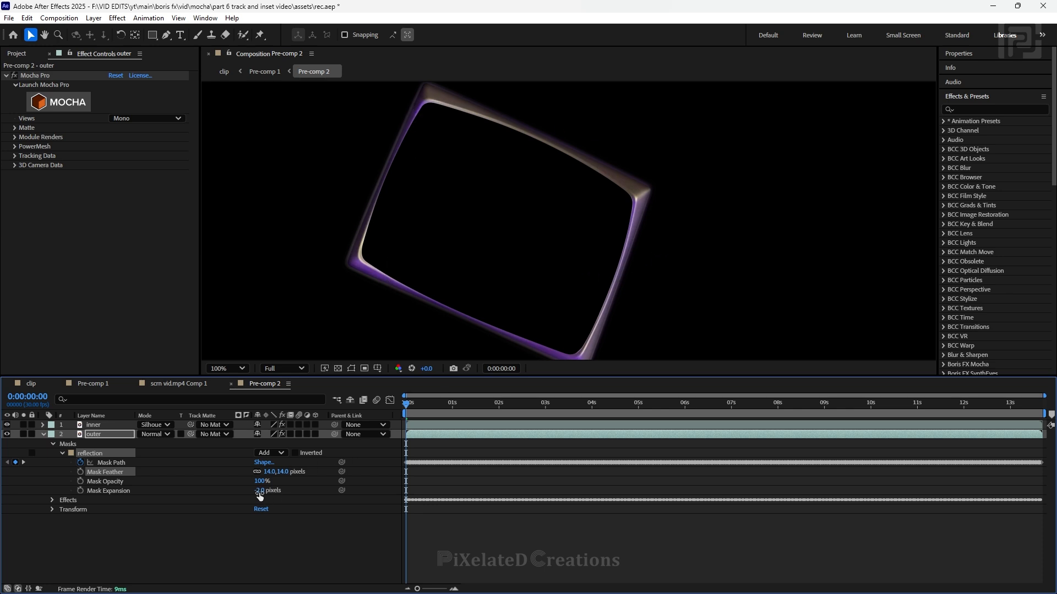
# - Set the feather of the outer layer's reflection mask to 11 pixels and fine-tune its expansion to -2 pixels
pyautogui.moveTo(258, 492); pyautogui.dragTo(261, 496)
pyautogui.click(281, 473)
pyautogui.write('11')
pyautogui.press('Return')
pyautogui.moveTo(257, 492); pyautogui.dragTo(262, 491)
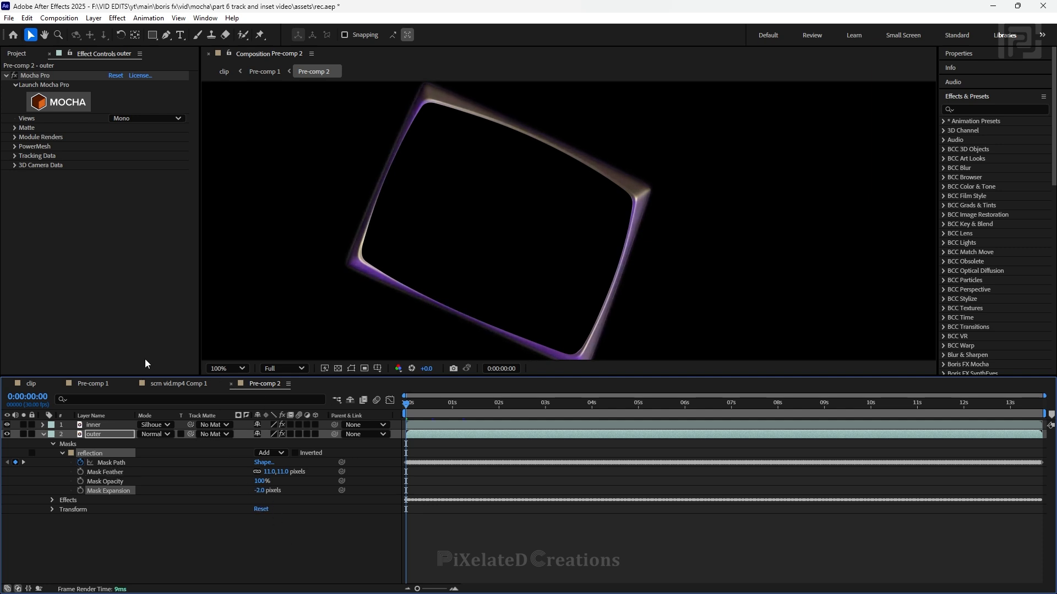
# - Return to the clip composition and set the outer shadow layer's blending mode to Soft Light
pyautogui.click(87, 383)
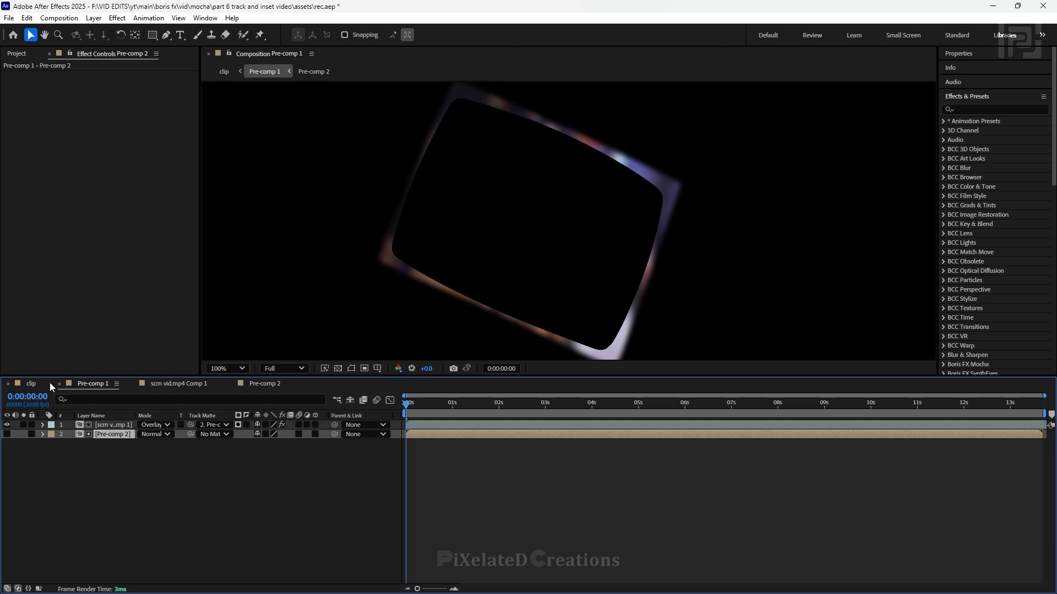
pyautogui.click(30, 384)
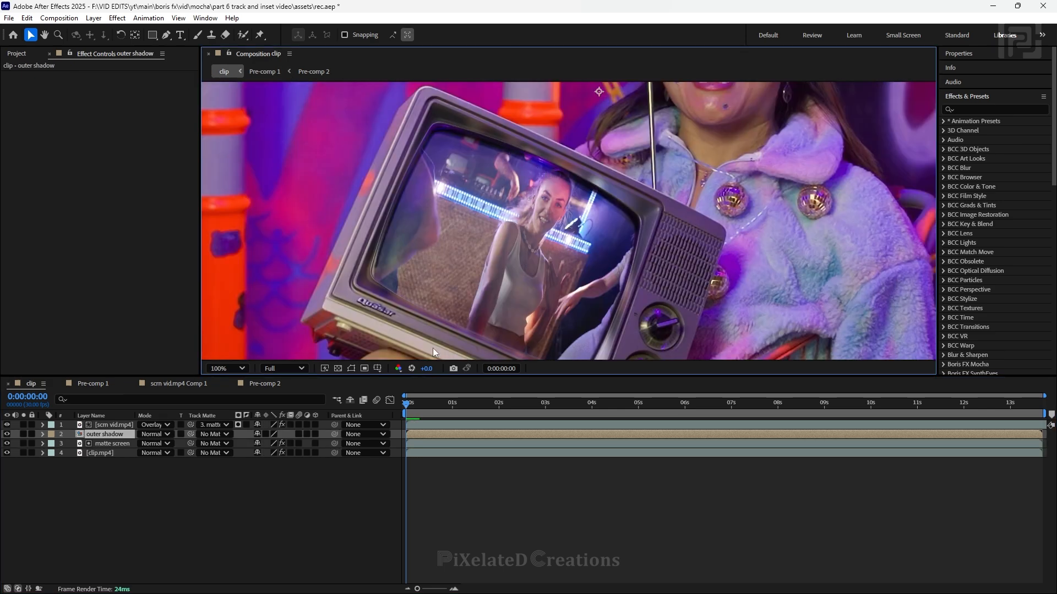
pyautogui.click(156, 437)
pyautogui.click(237, 323)
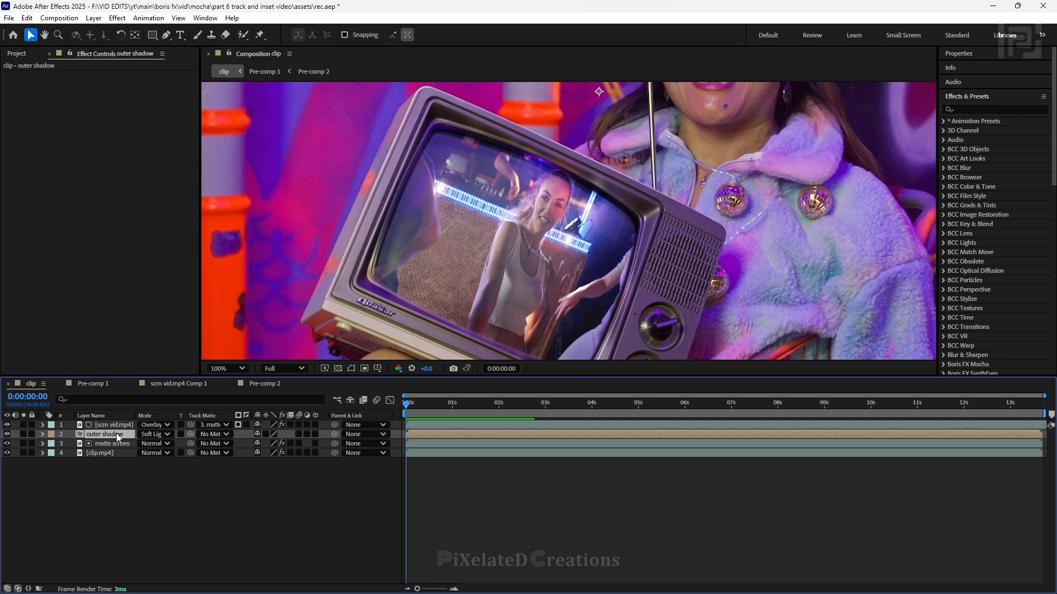
# - Set the opacity of the outer shadow layer to 80%
pyautogui.press('t')
pyautogui.moveTo(260, 443); pyautogui.dragTo(255, 452)
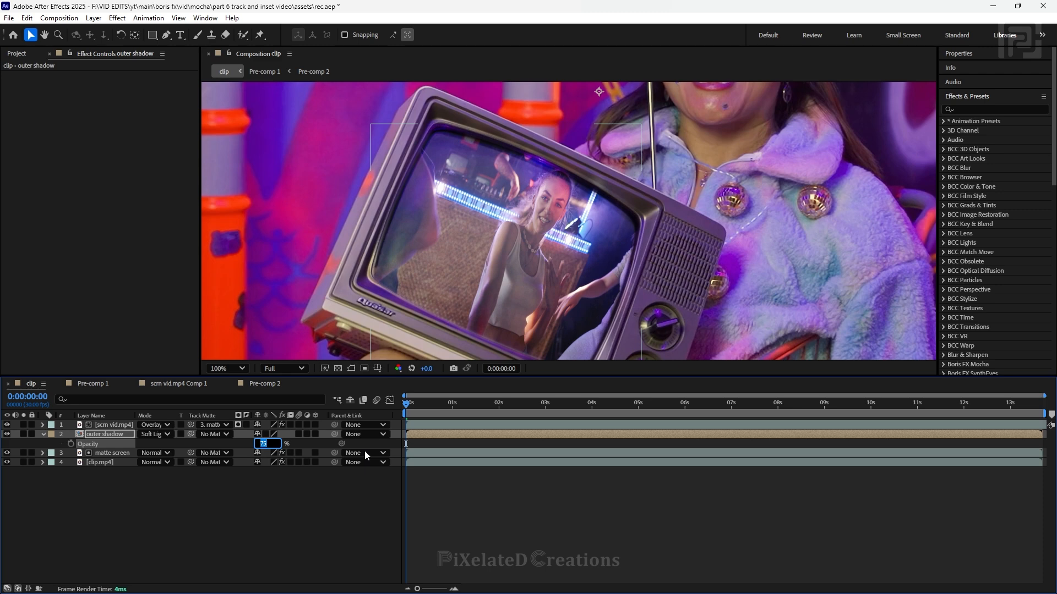
pyautogui.write('80')
pyautogui.press('Return')
pyautogui.click(283, 517)
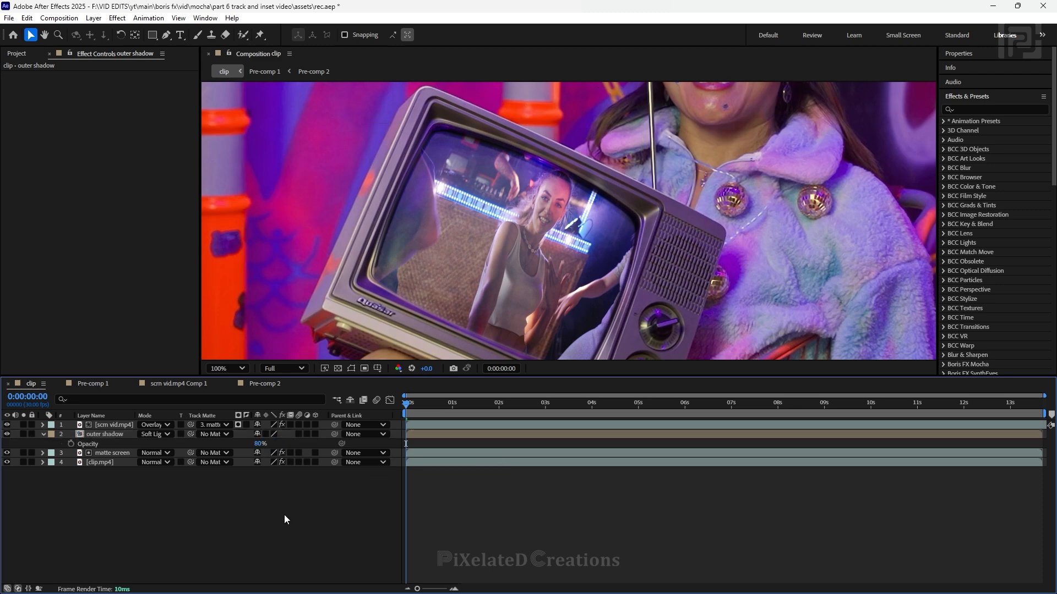
pyautogui.press('t')
# - Apply the BCC Color Correction effect to the scrn vid.mp4 layer in the clip composition
pyautogui.scroll(-4, 591, 204)
pyautogui.scroll(3, 587, 209)
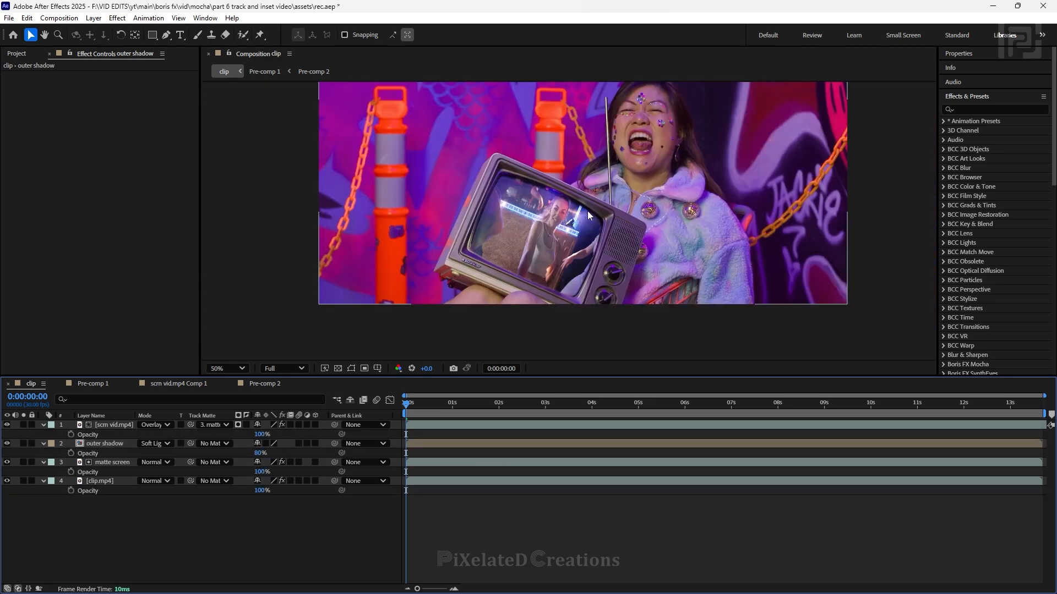
pyautogui.scroll(-1, 589, 213)
pyautogui.moveTo(629, 185); pyautogui.dragTo(601, 252)
pyautogui.scroll(-2, 596, 245)
pyautogui.scroll(2, 592, 240)
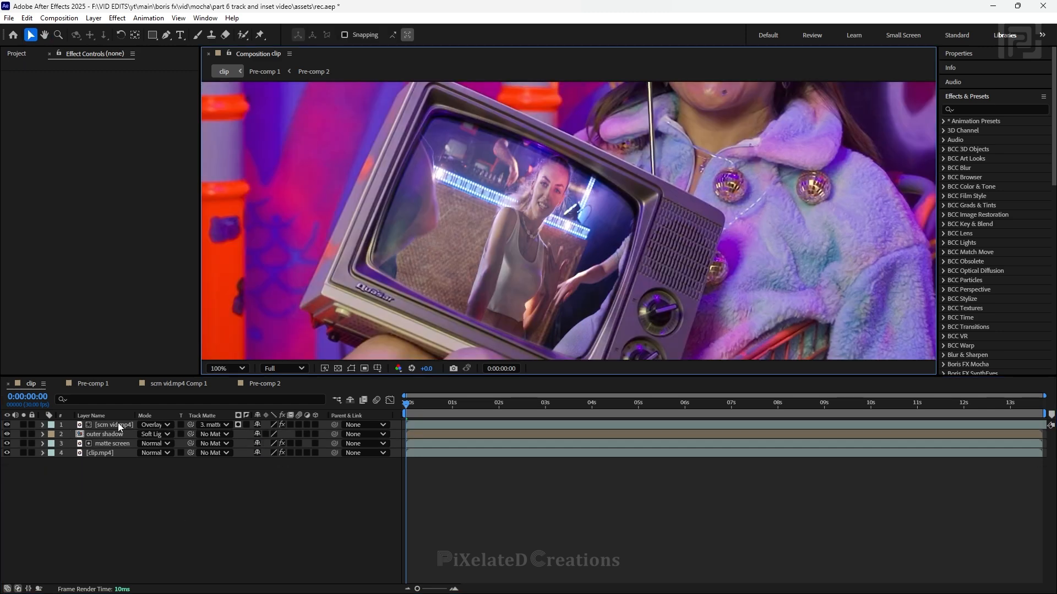
pyautogui.click(117, 424)
pyautogui.scroll(-1, 518, 208)
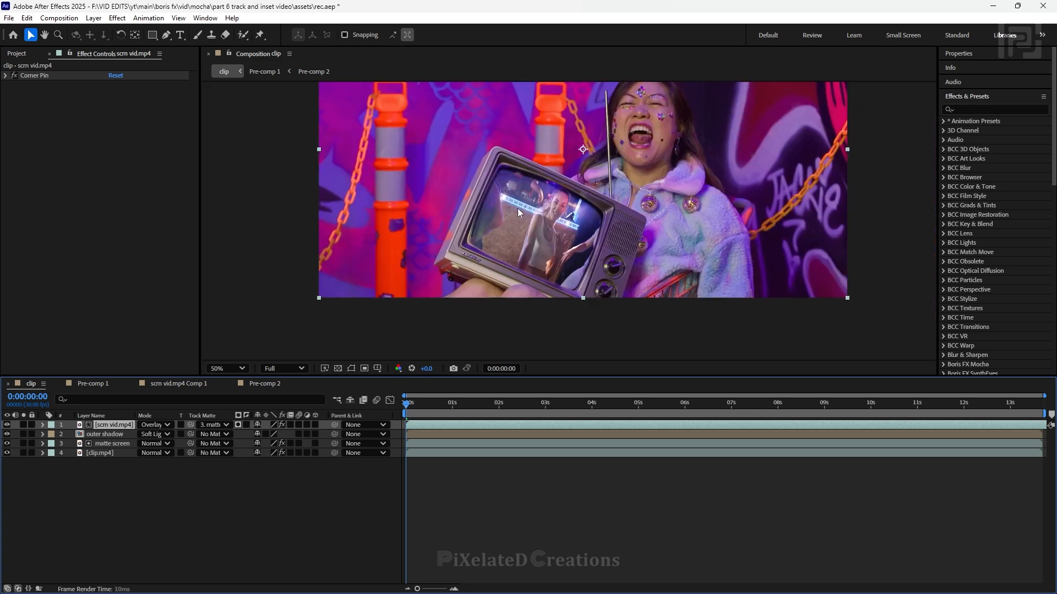
pyautogui.scroll(2, 566, 233)
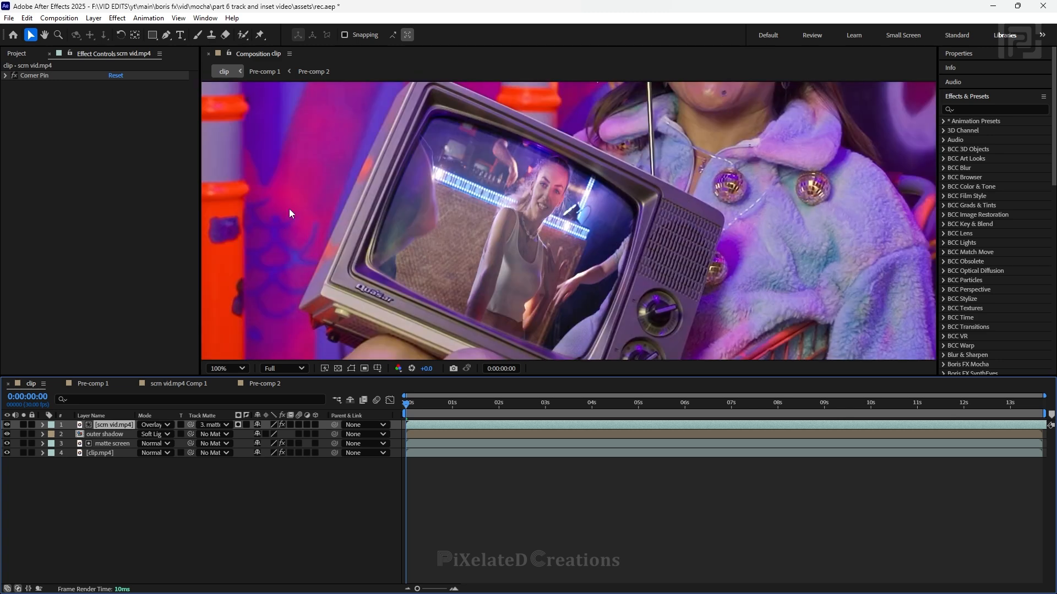
pyautogui.click(67, 162)
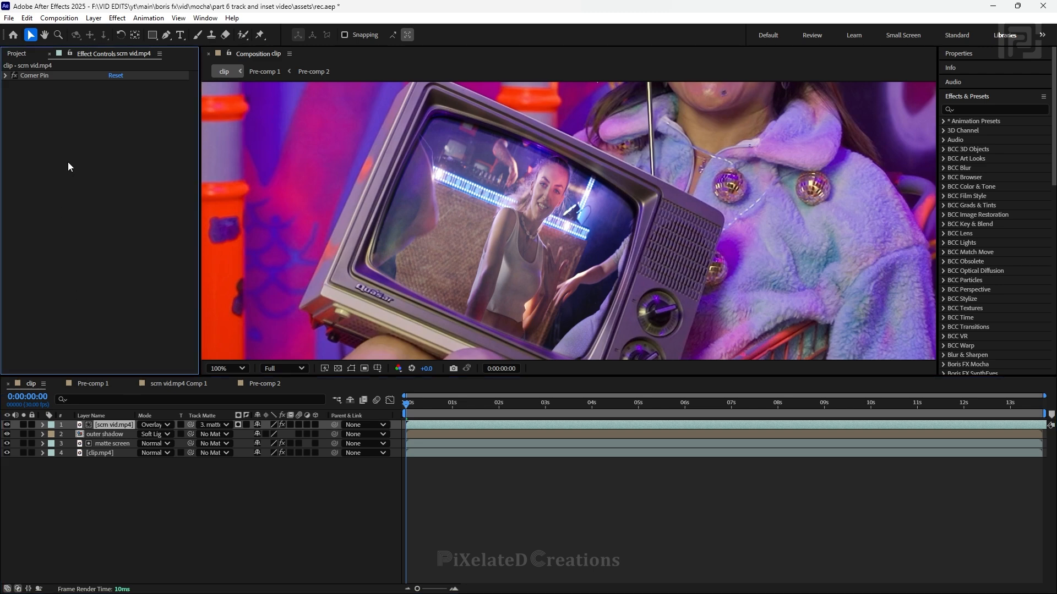
pyautogui.hotkey('ctrl', 'space')
pyautogui.write('color co')
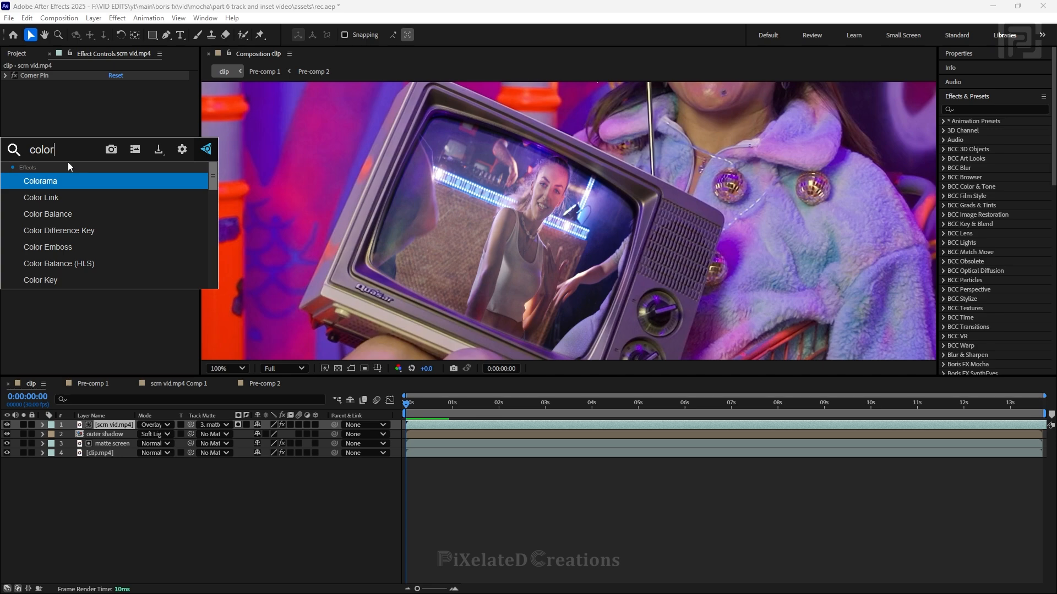
pyautogui.press('Down')
pyautogui.press('Return')
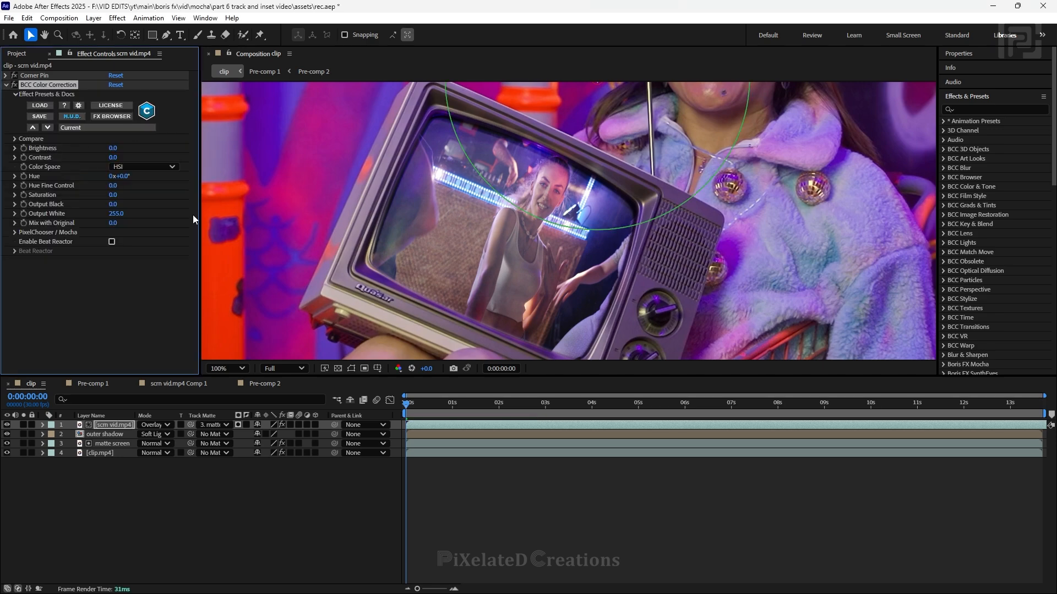
# - Set the BCC Color Correction to brightness -1, contrast 16, saturation 4, output black 6 and mix with original 15
pyautogui.scroll(-1, 618, 188)
pyautogui.moveTo(566, 241); pyautogui.dragTo(571, 208)
pyautogui.scroll(1, 521, 290)
pyautogui.moveTo(115, 158); pyautogui.dragTo(110, 148)
pyautogui.moveTo(113, 195); pyautogui.dragTo(121, 224)
# - Preview the clip composition from its first frame in an enlarged viewer and examine how the TV insert blends with the footage
pyautogui.moveTo(406, 404)
pyautogui.mouseDown()
pyautogui.moveTo(759, 413)
pyautogui.moveTo(390, 395)
pyautogui.mouseUp()
pyautogui.press('`')
pyautogui.press('space')
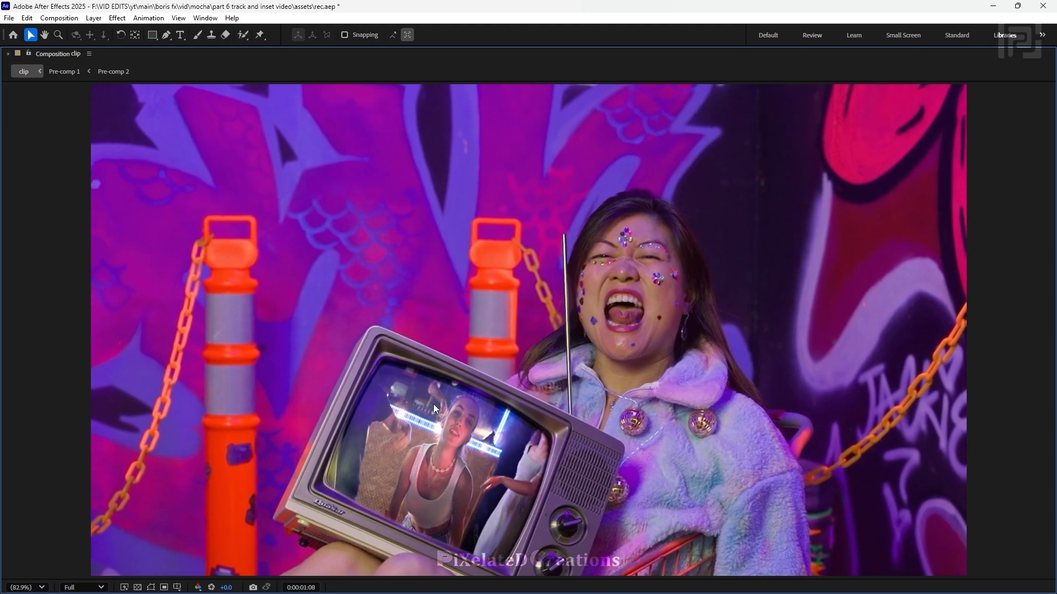
pyautogui.press('space')
pyautogui.press('`')
pyautogui.press('space')
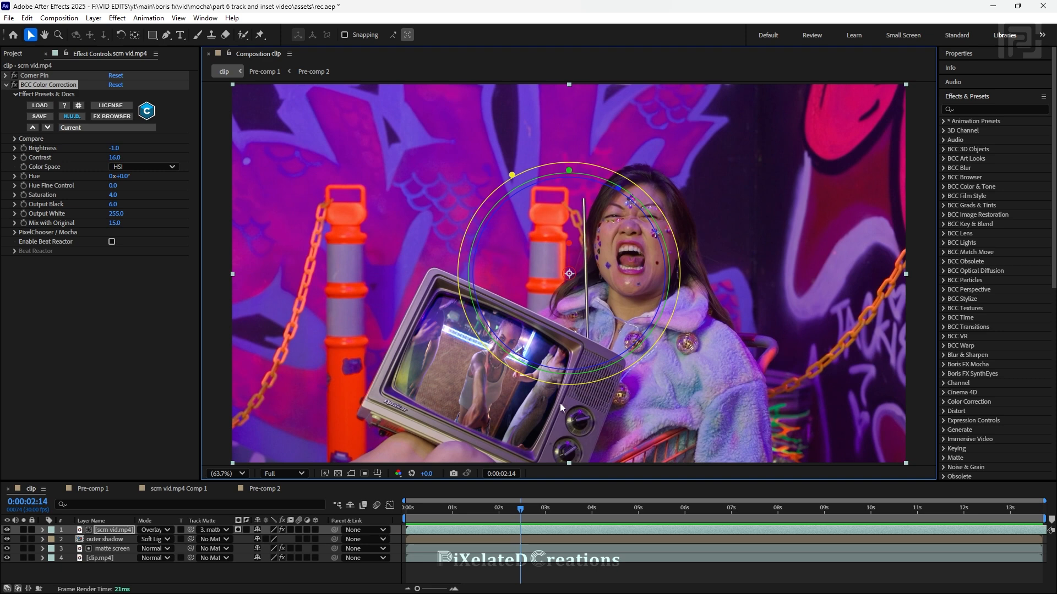
pyautogui.press(',')
pyautogui.click(882, 382)
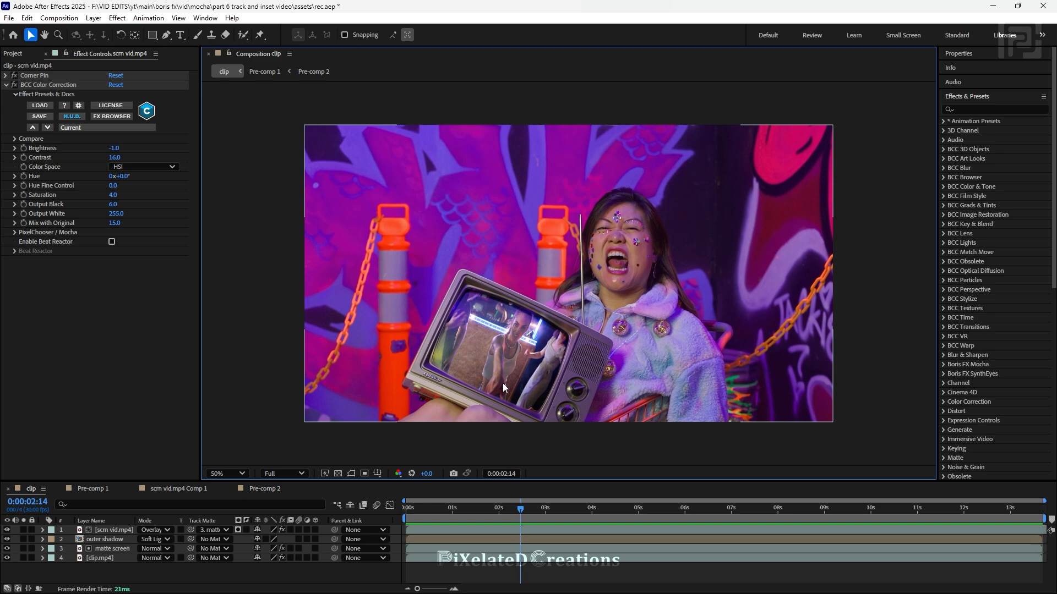